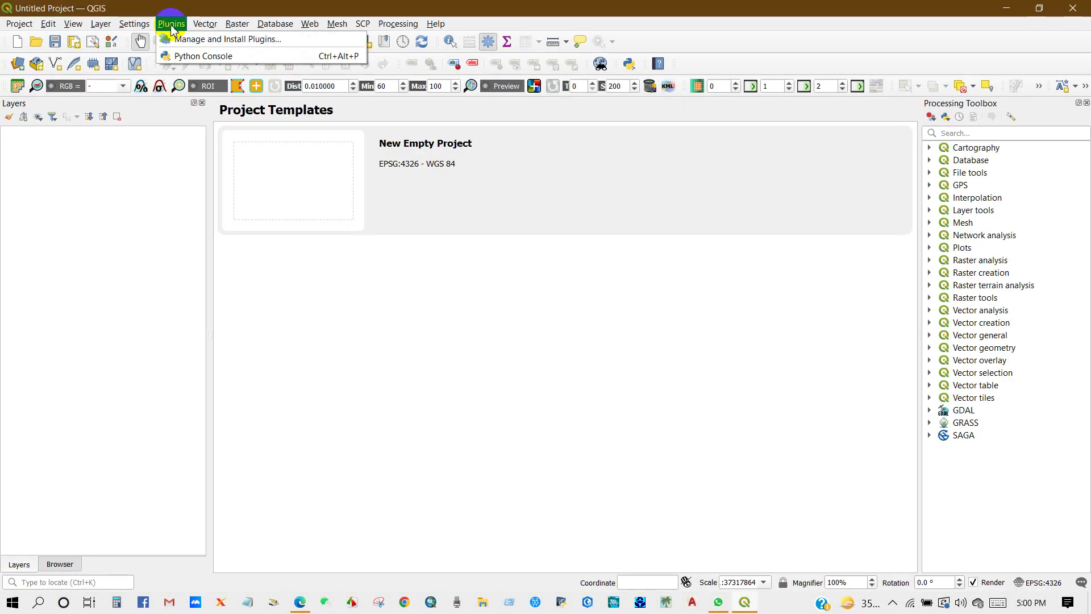
Find QuickMapServices by searching 'quickm' in the plugin manager and install it
click(183, 40)
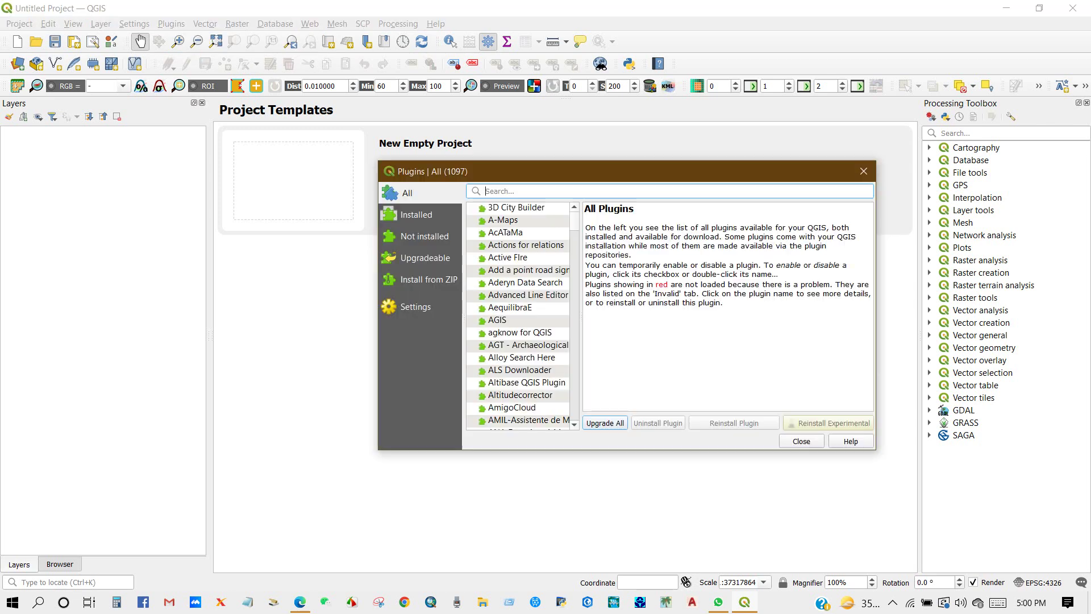
text(quickmapser)
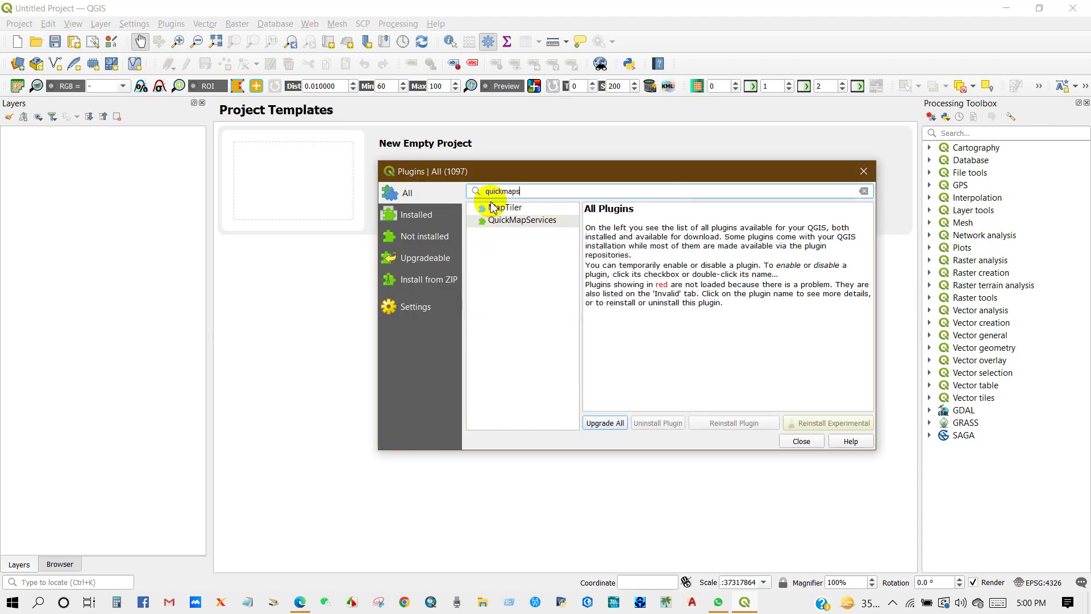
click(520, 222)
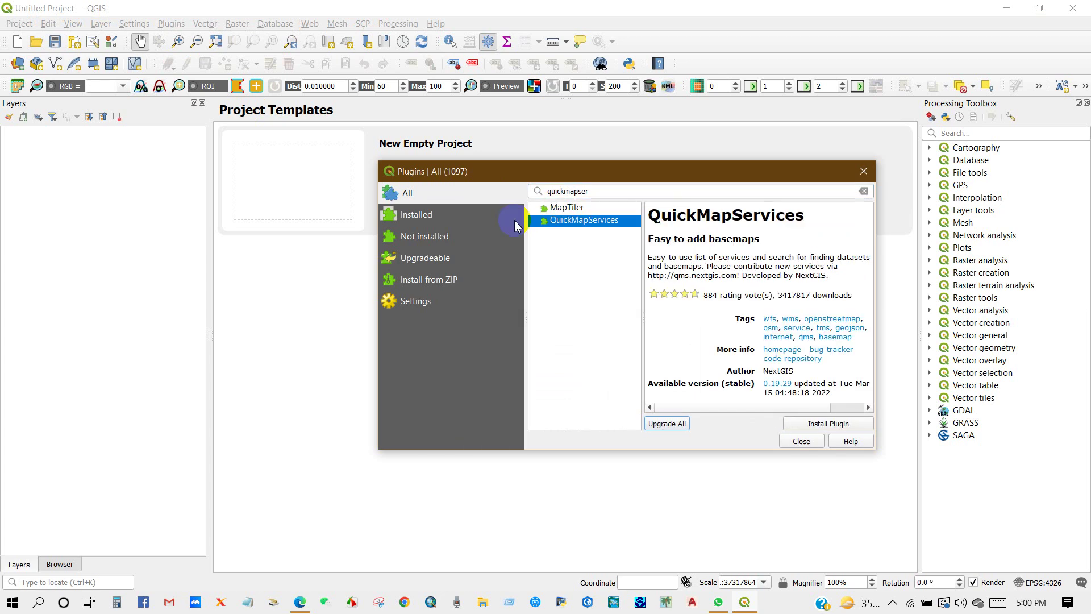
click(816, 424)
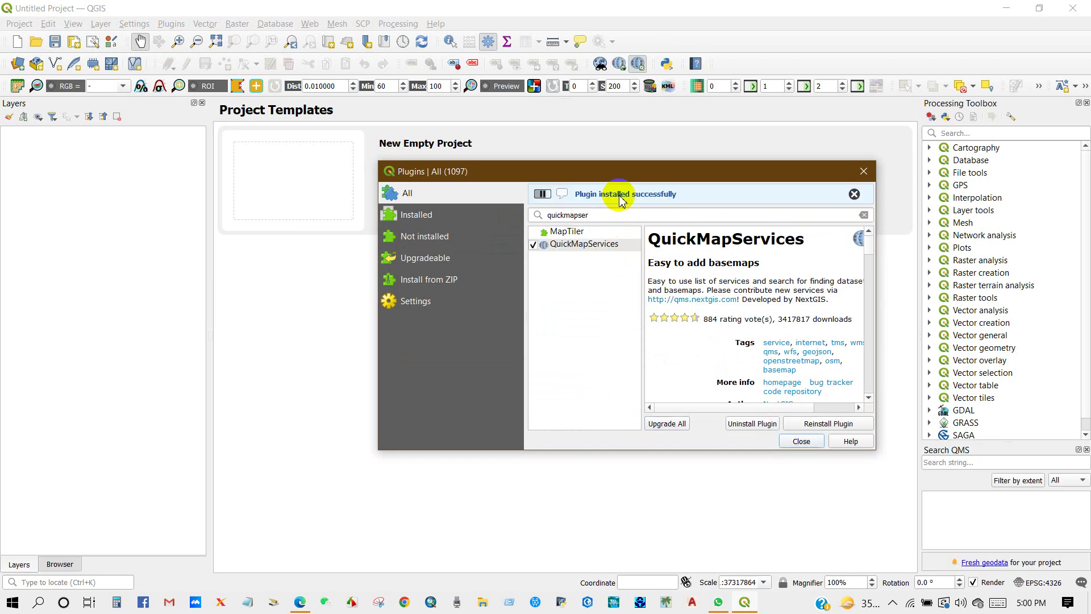
click(800, 442)
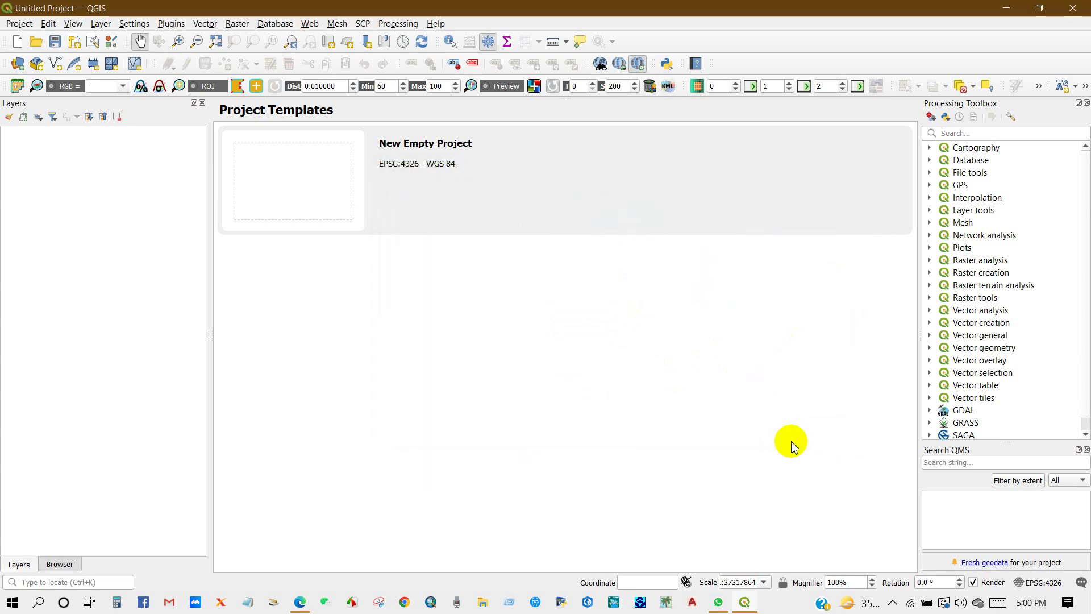
Download the QuickMapServices contributed pack, save the settings, and close QGIS
click(310, 24)
mouse_move(346, 55)
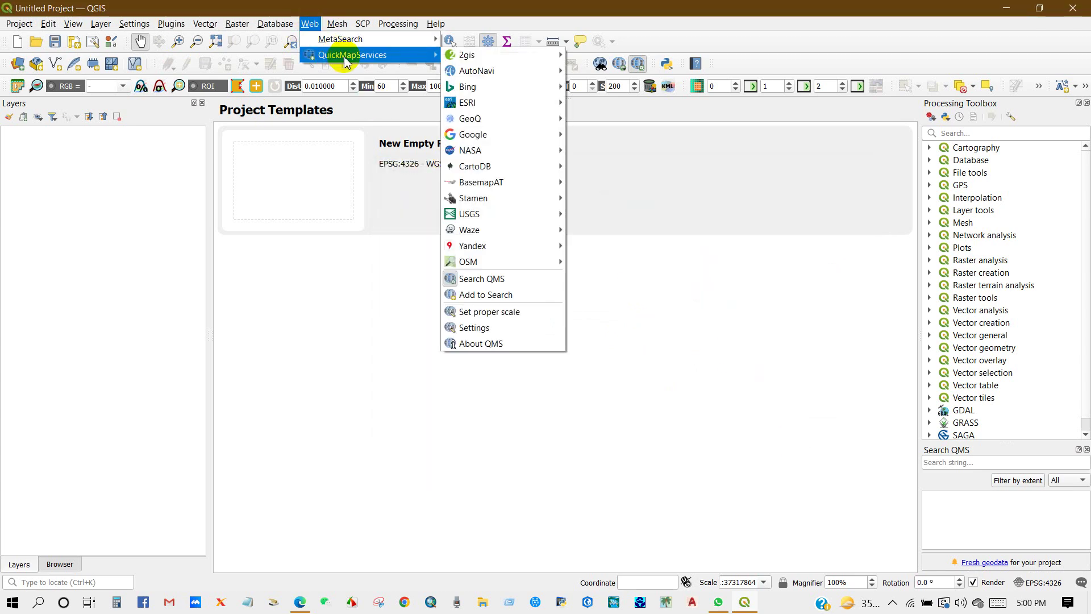
click(463, 328)
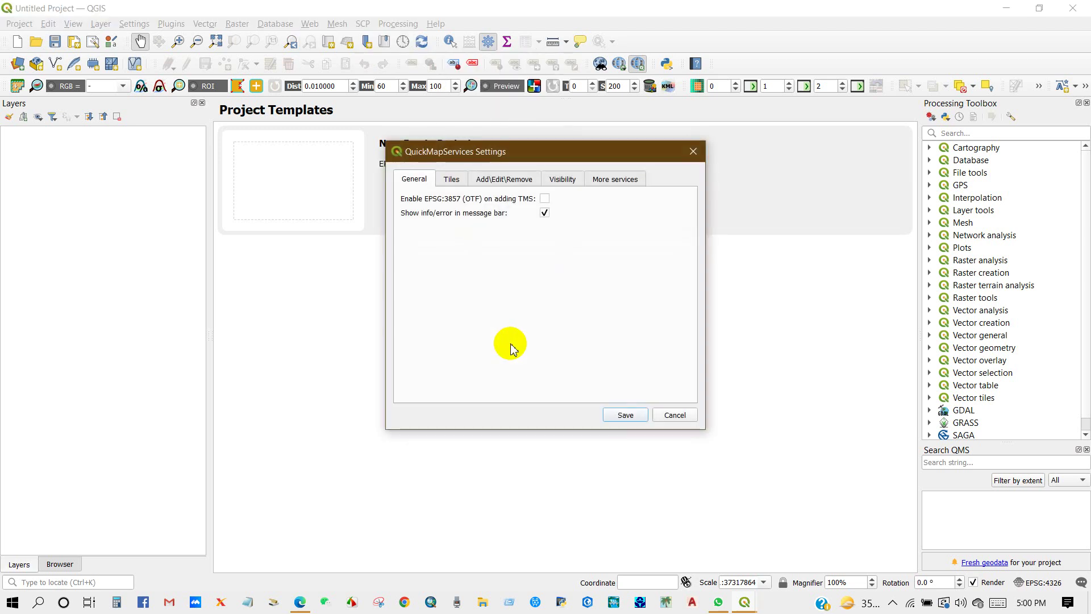
click(613, 186)
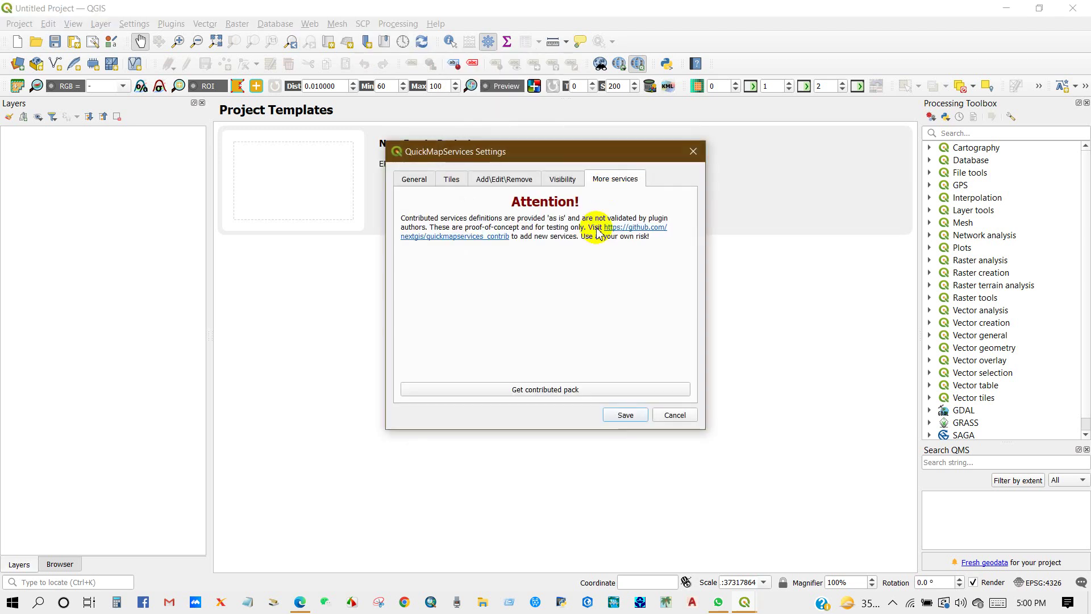
click(503, 391)
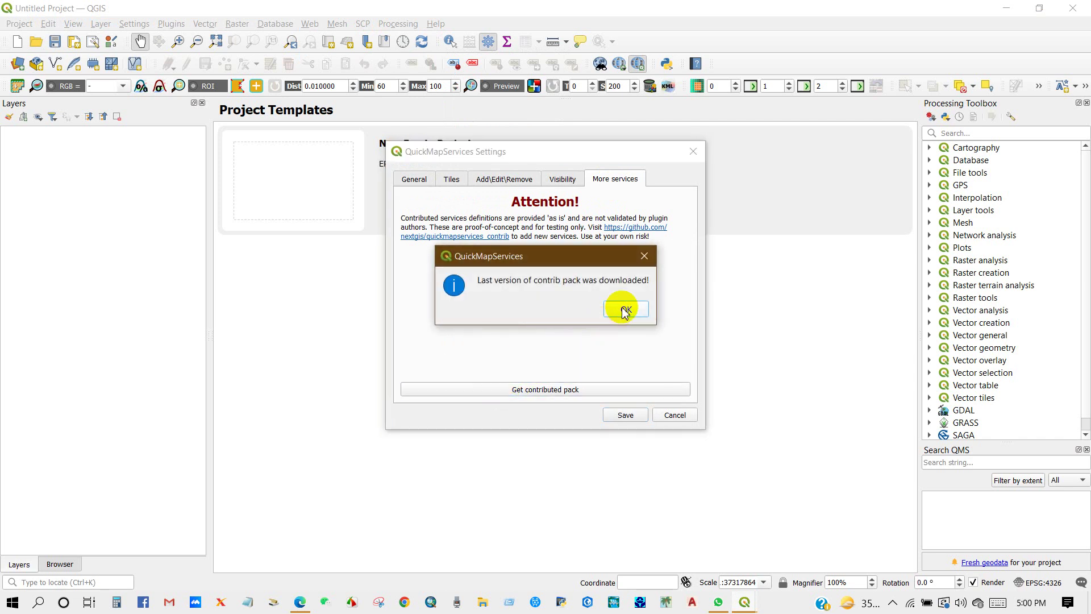
click(625, 310)
click(627, 414)
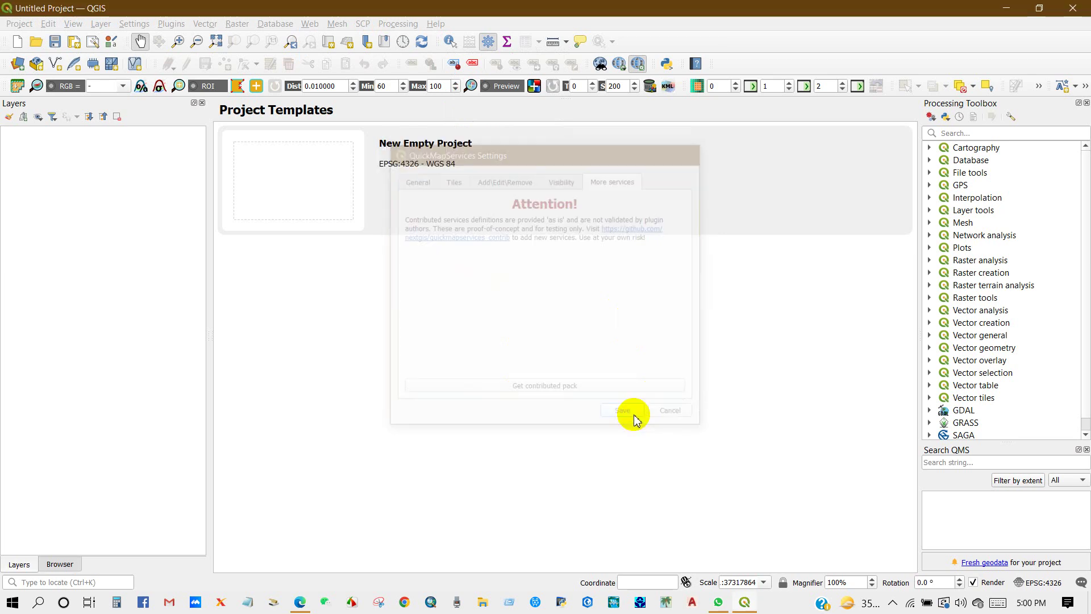
click(1074, 9)
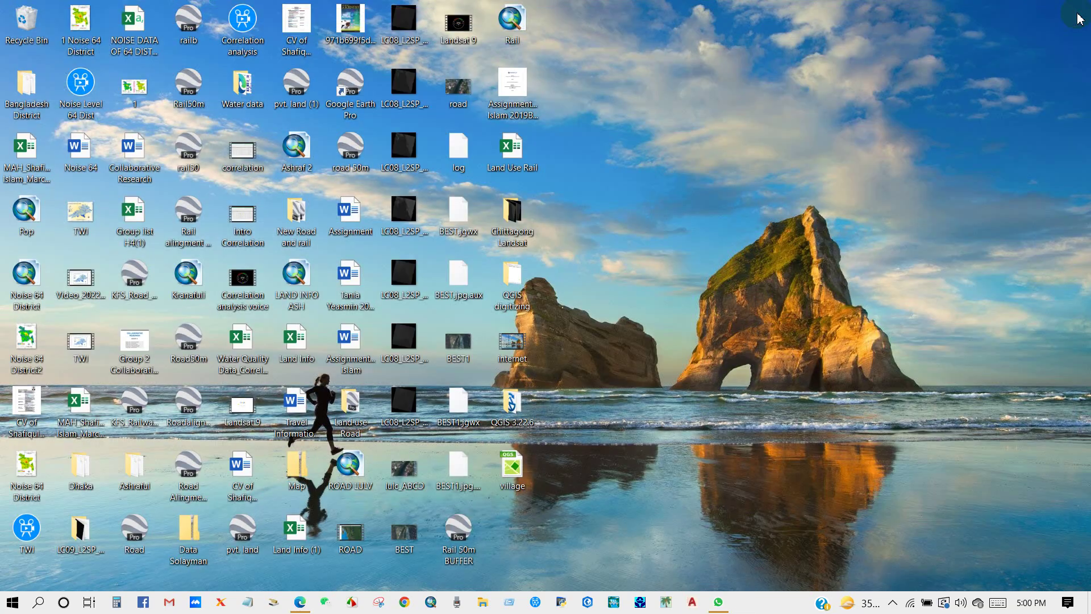
Relaunch QGIS Desktop 3.22.6 from the Windows Start search using 'q'
click(38, 603)
text(q)
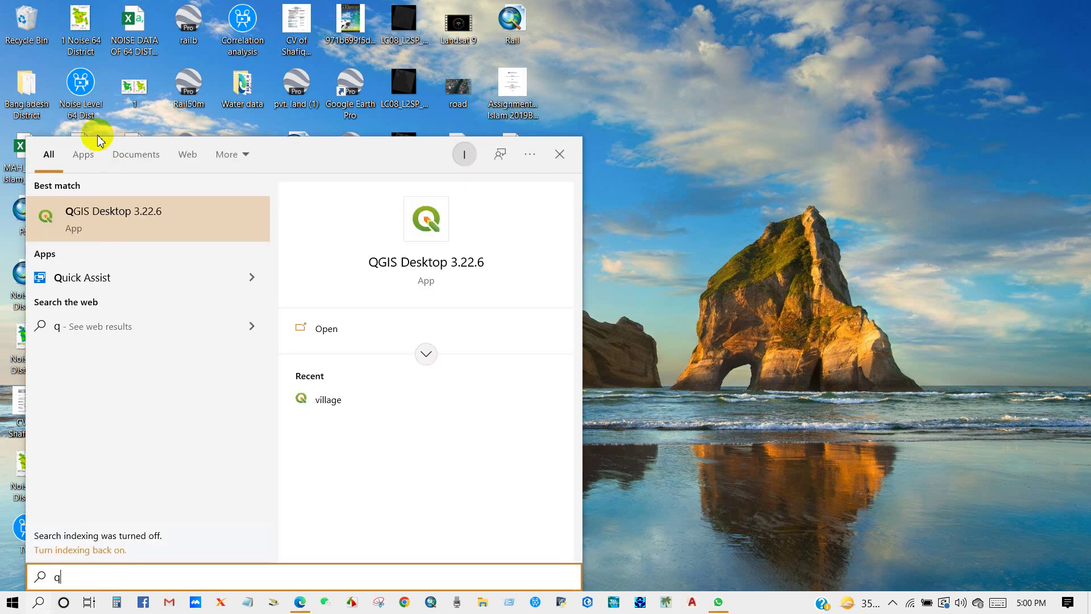
click(102, 206)
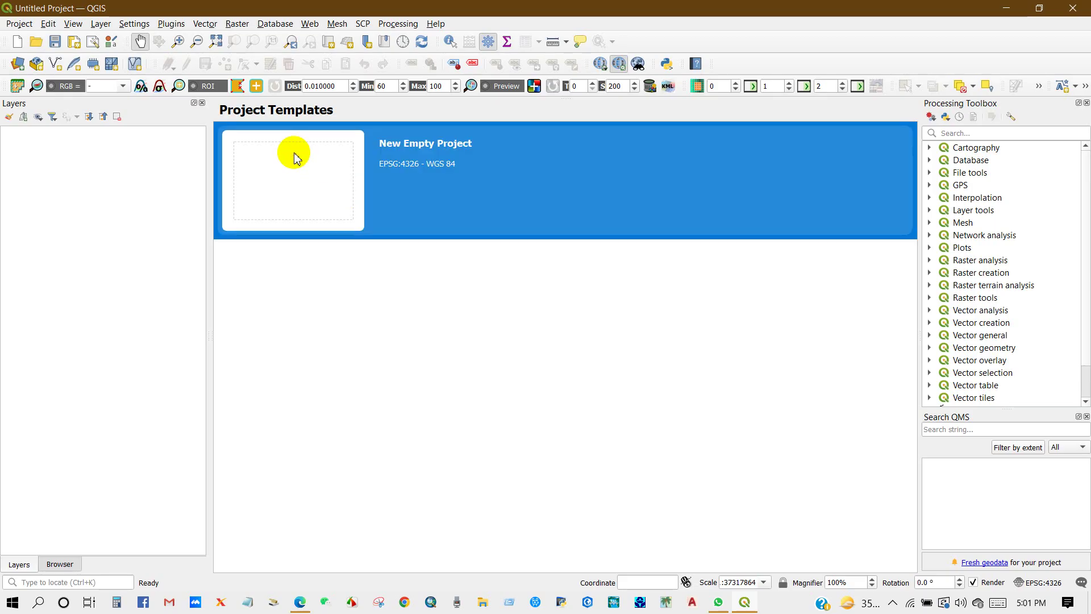
Start a new empty project, add the Google Hybrid basemap, and zoom in to Subidkhali Bazar
click(352, 181)
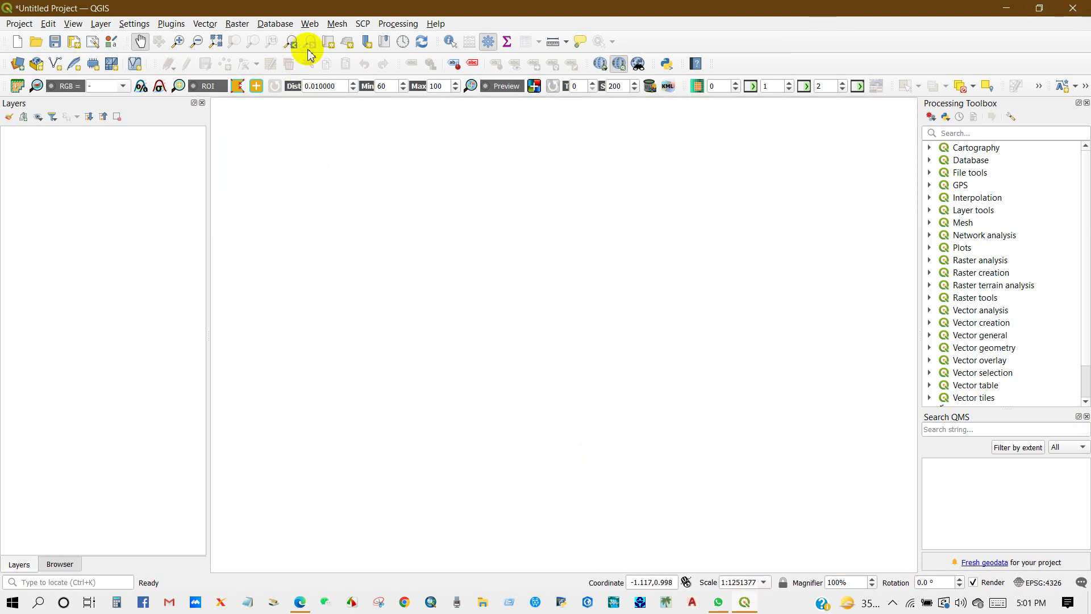
click(310, 24)
mouse_move(341, 54)
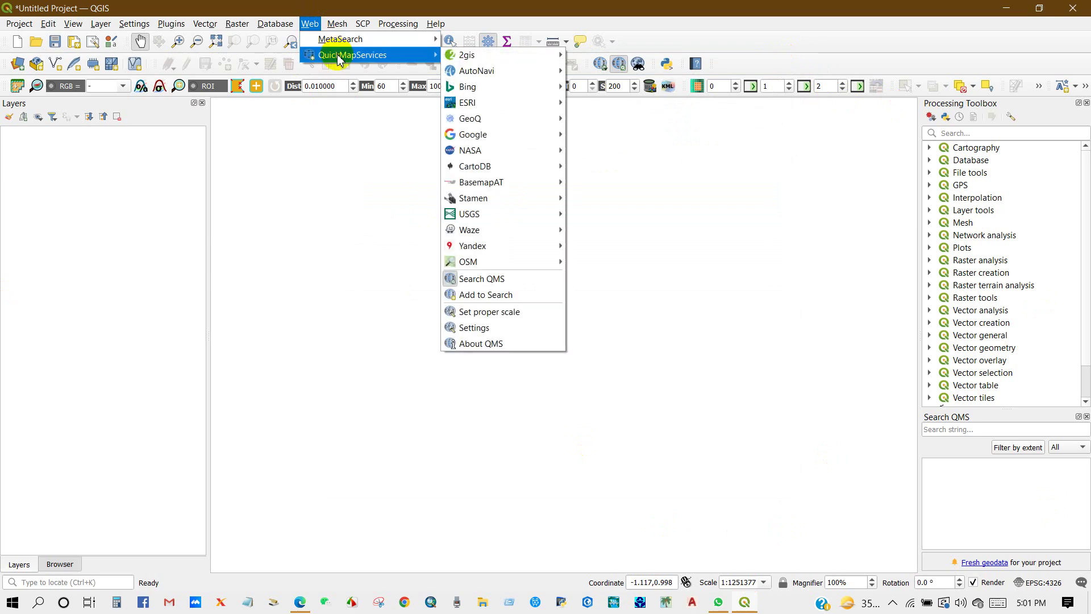
mouse_move(481, 136)
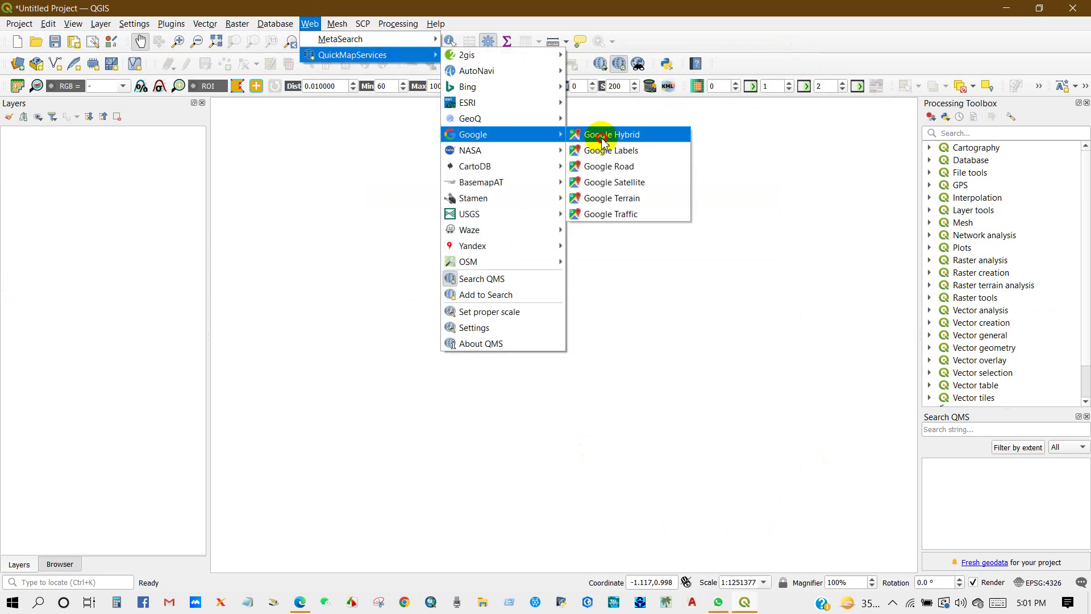
click(596, 134)
scroll(646, 324, up, 4)
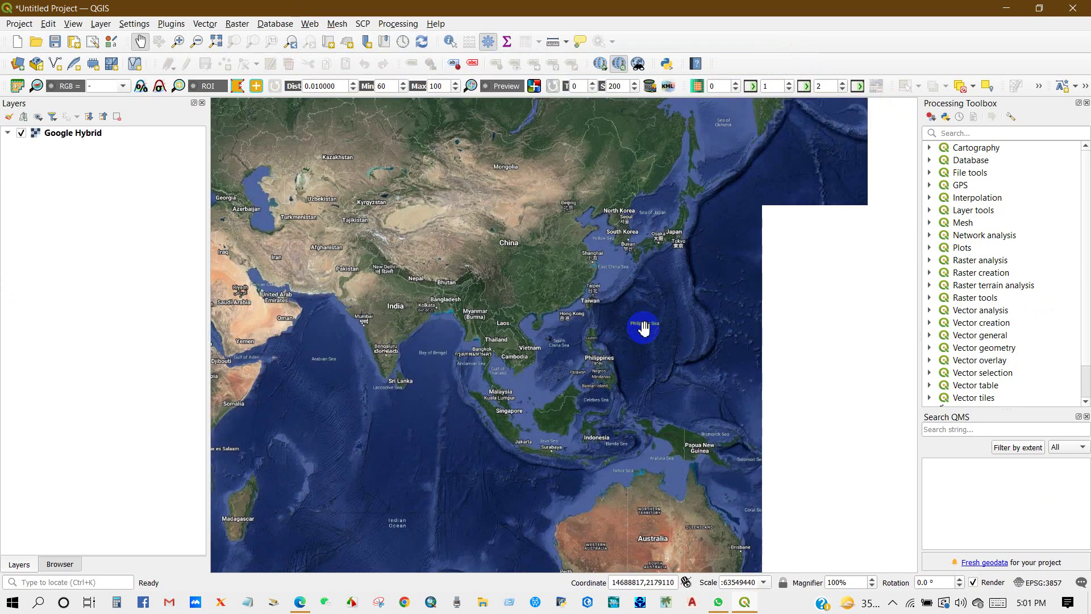
scroll(422, 317, up, 13)
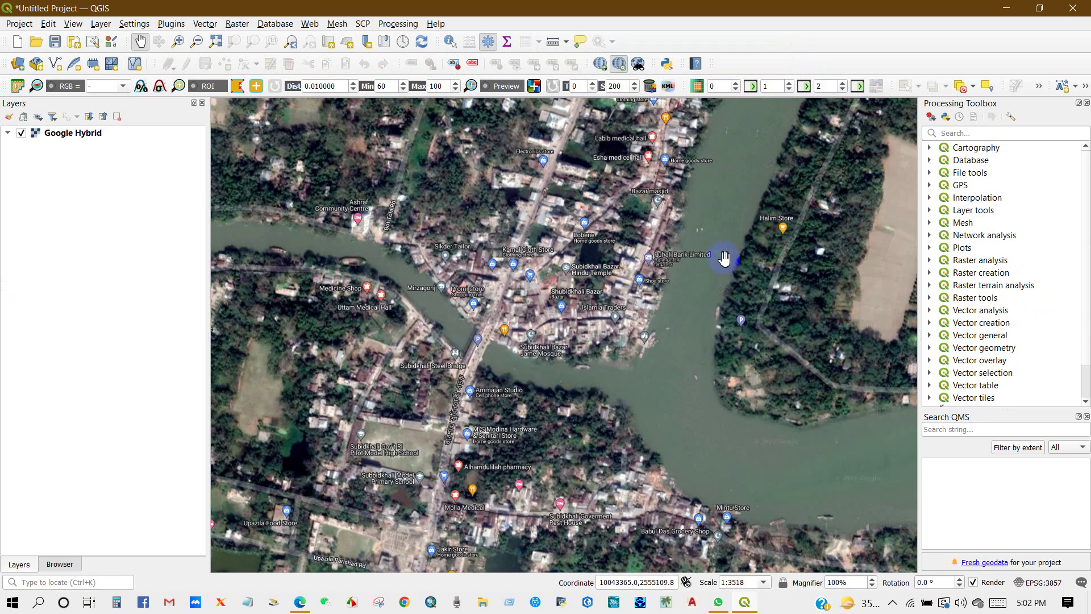
Create River.shp as a LineString layer with a River text field, overwriting the old file
click(55, 66)
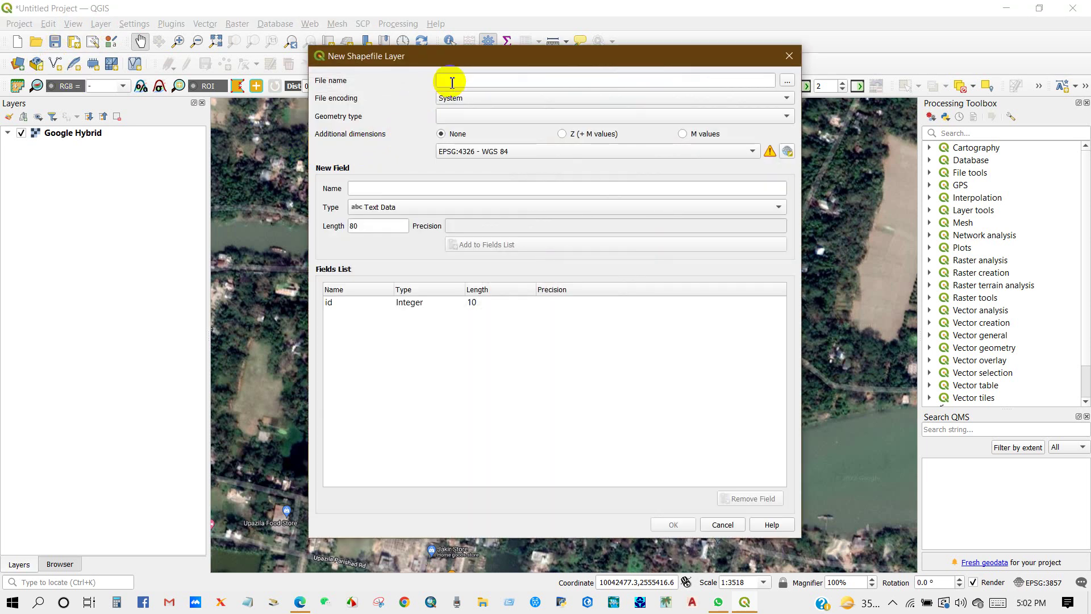
click(451, 116)
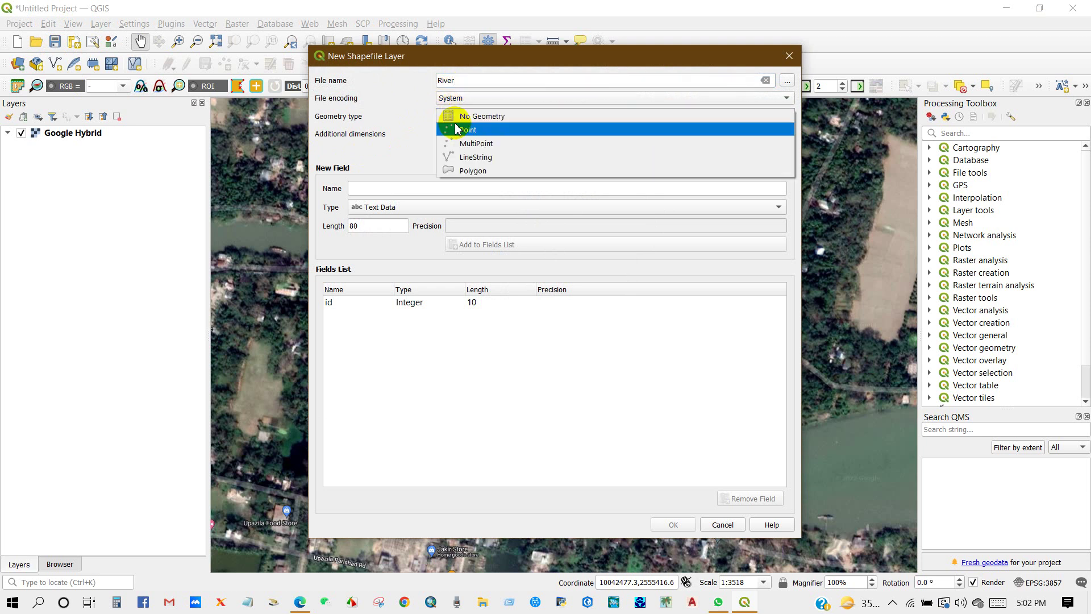
click(471, 159)
click(404, 186)
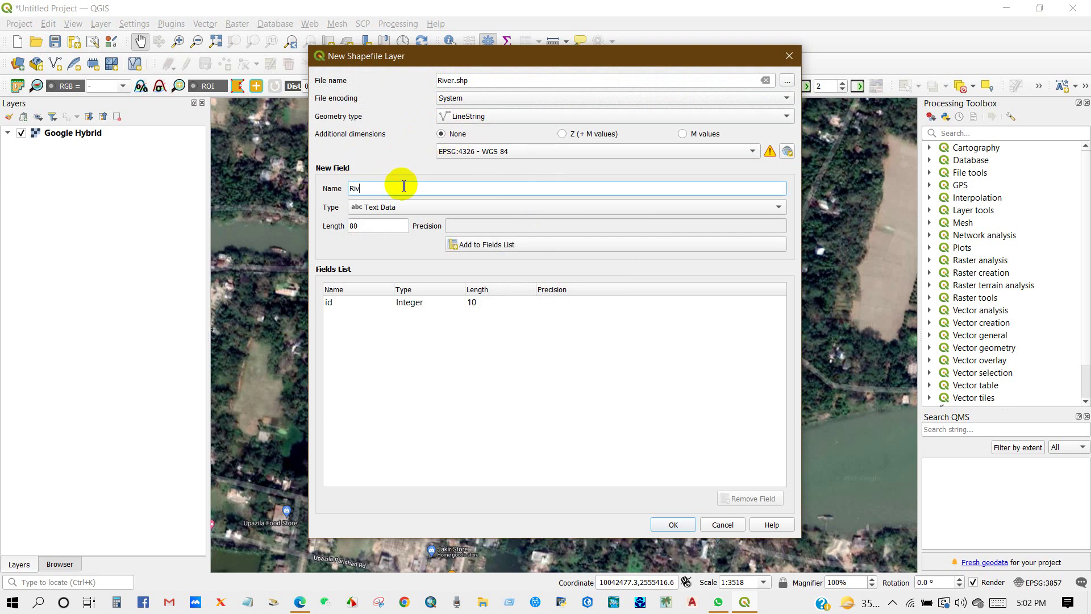
click(493, 247)
click(673, 524)
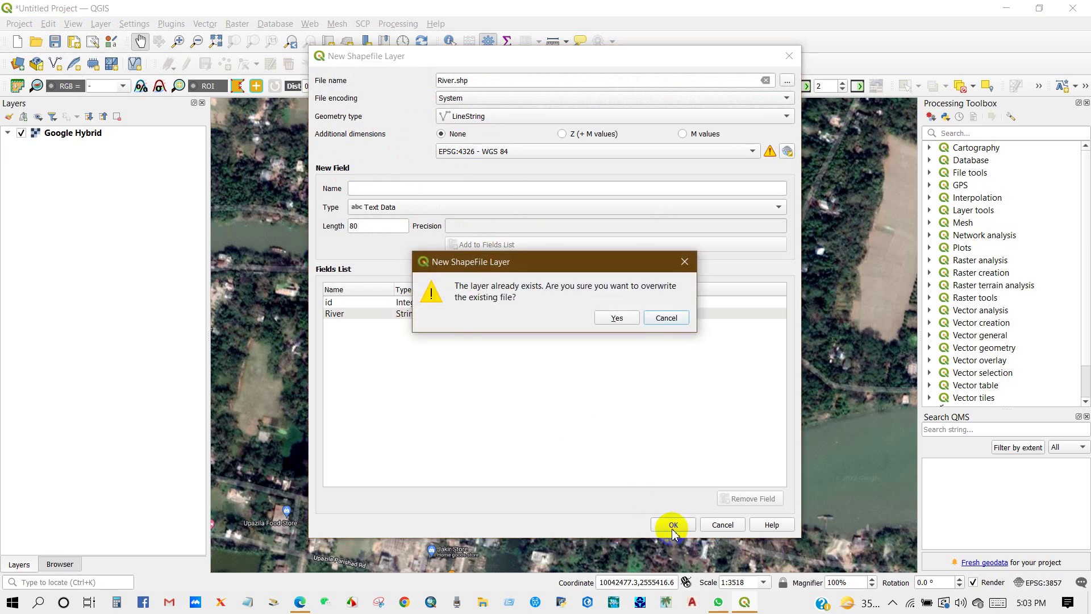
click(608, 319)
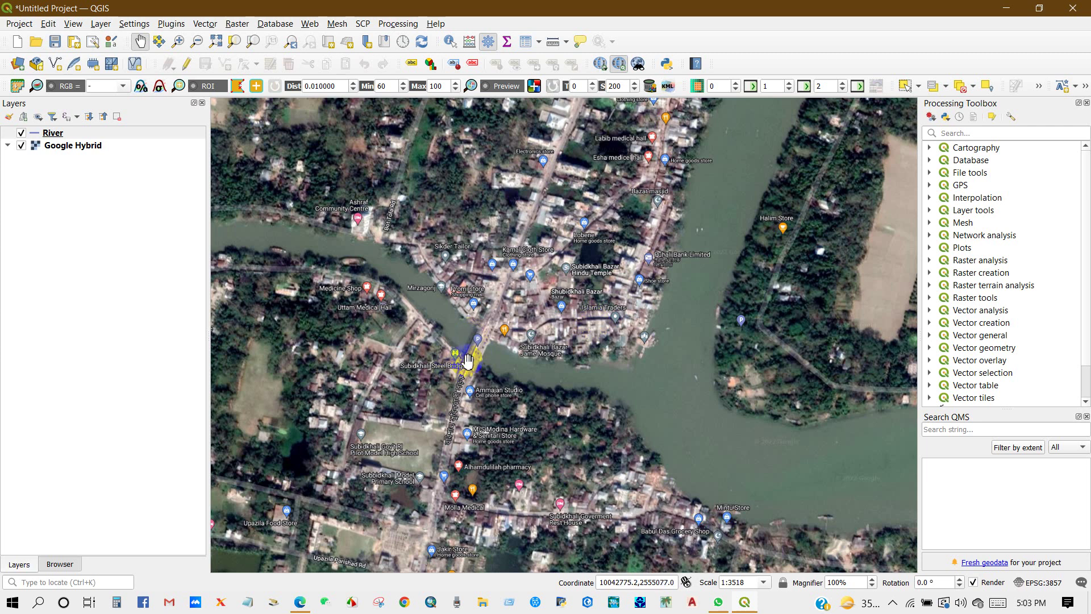
Trace the river eastward on the River layer in edit mode, placing four vertices
click(53, 133)
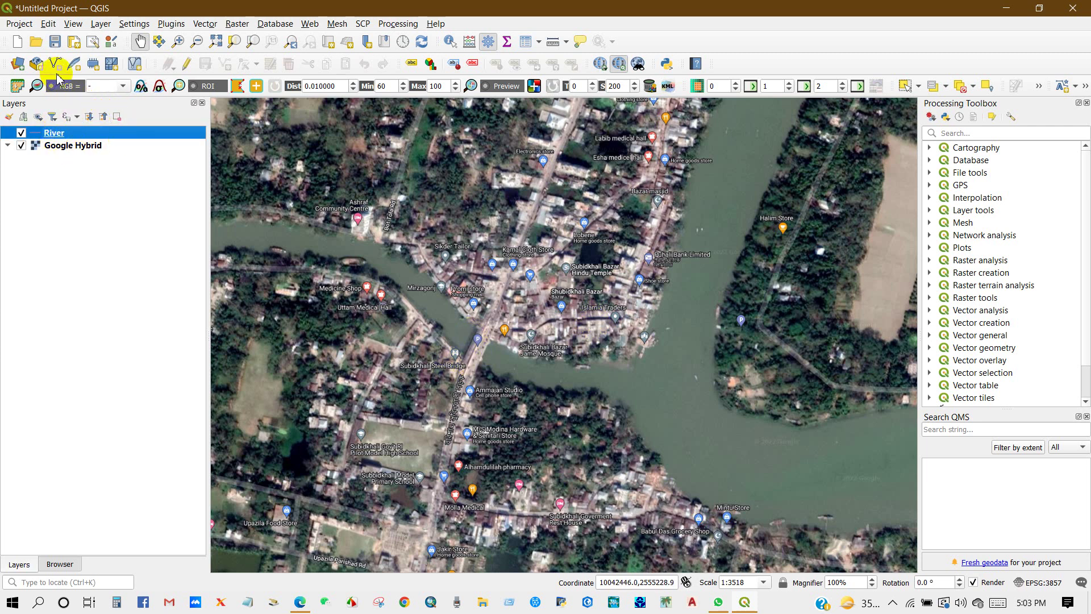
click(187, 64)
click(225, 65)
click(229, 237)
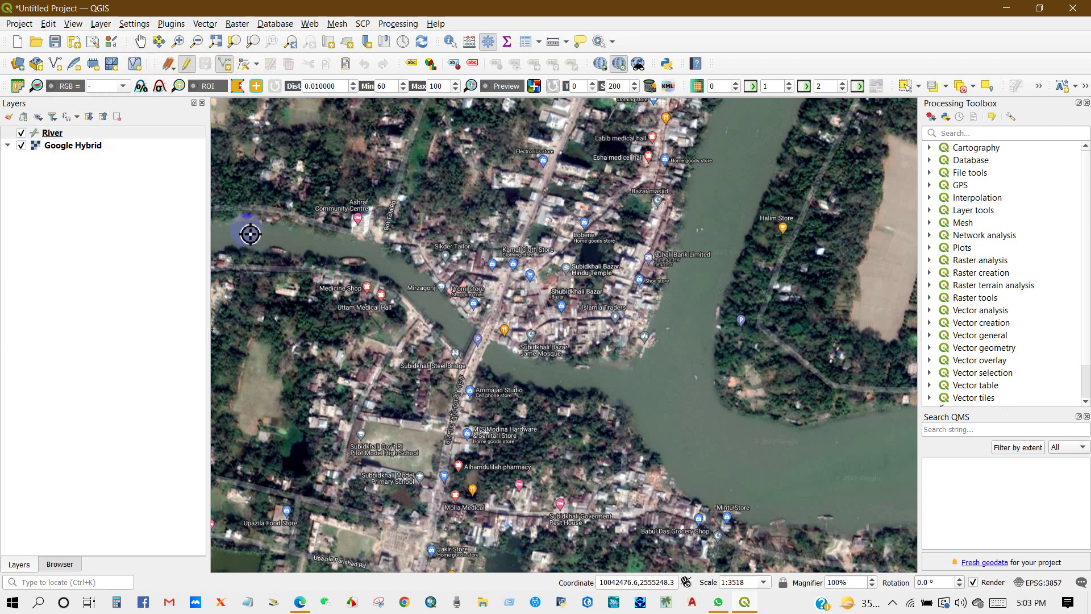
click(348, 252)
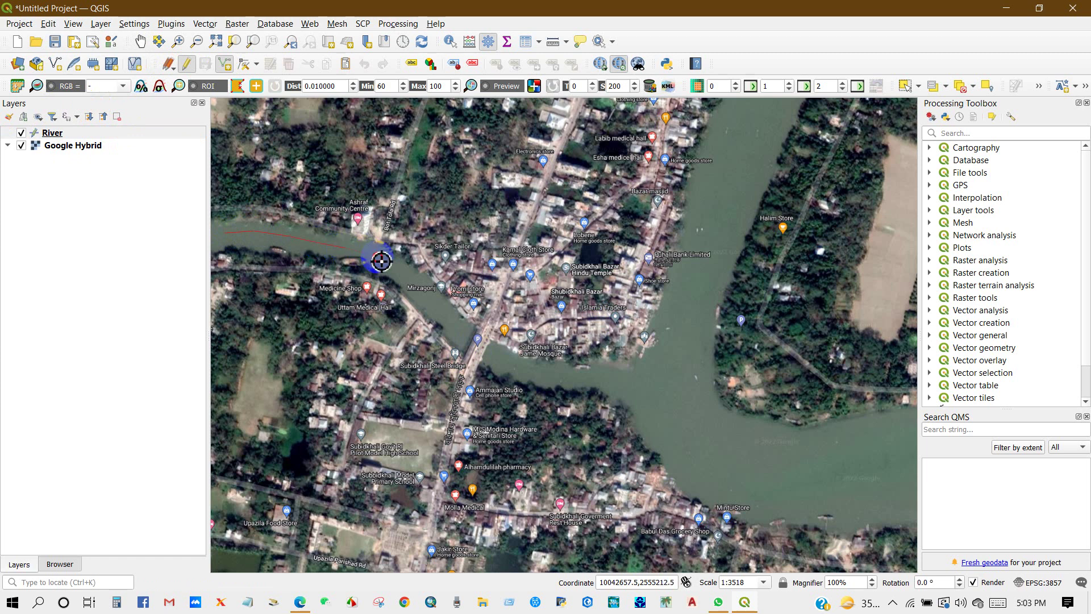
click(477, 339)
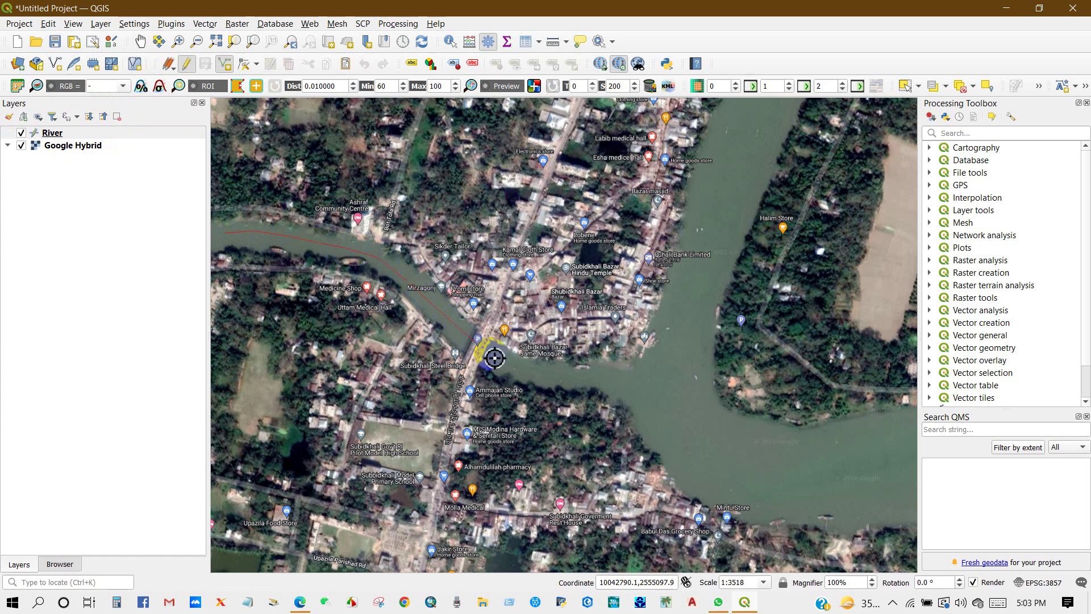
click(578, 376)
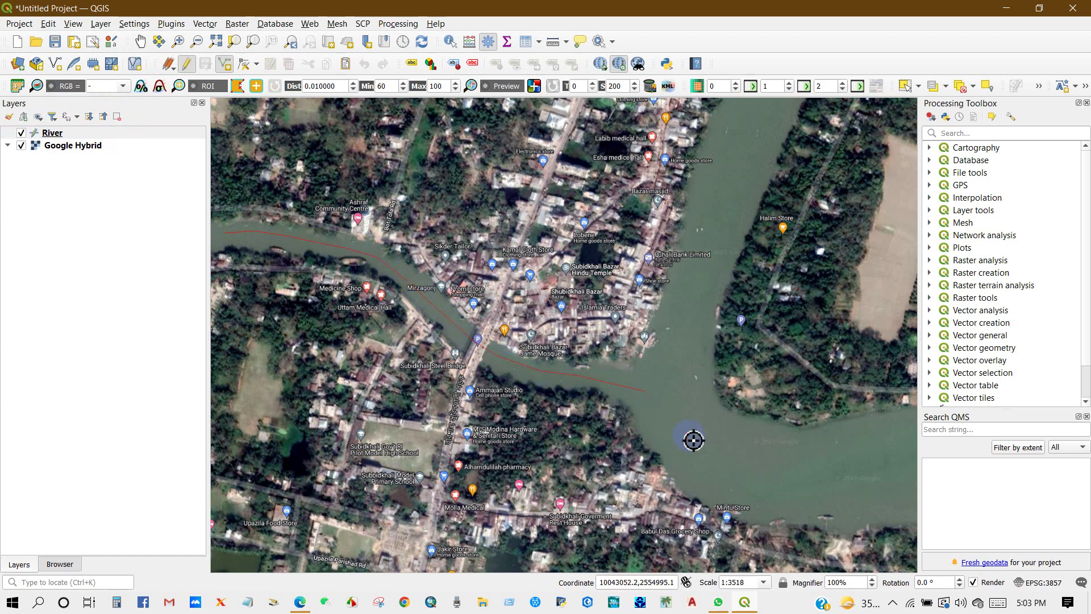
Finish the river line and record id 1 with River name 'shitakaykkha'
right_click(907, 468)
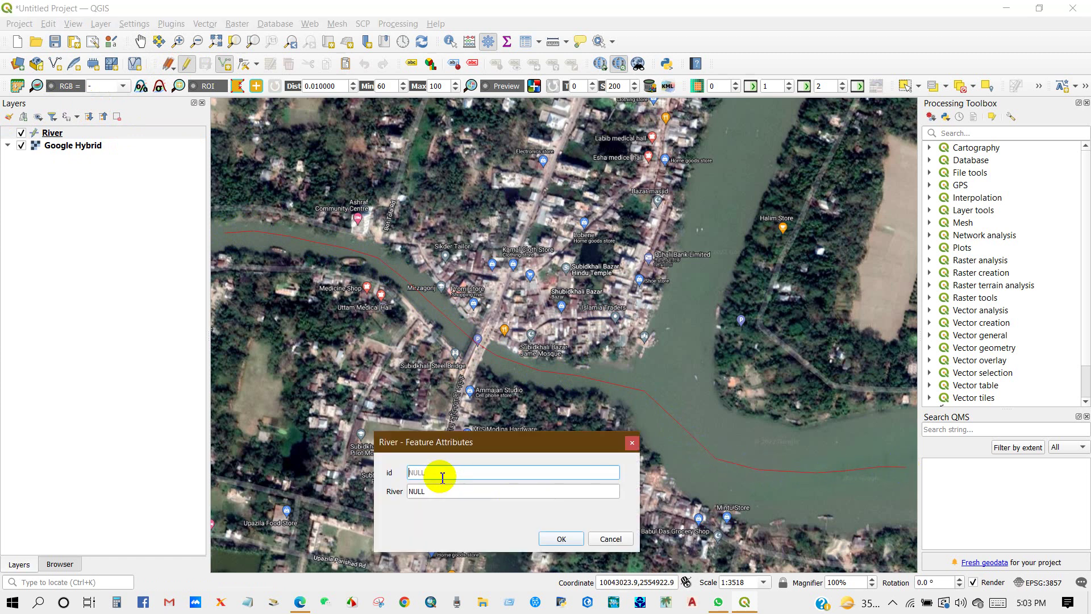
text(1)
key(Tab)
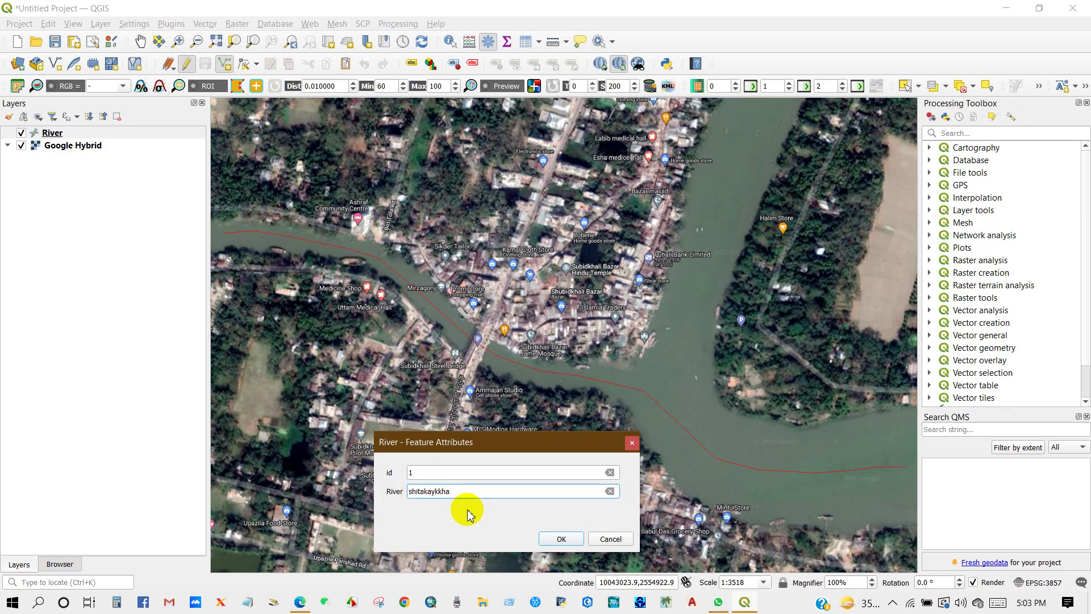
click(549, 540)
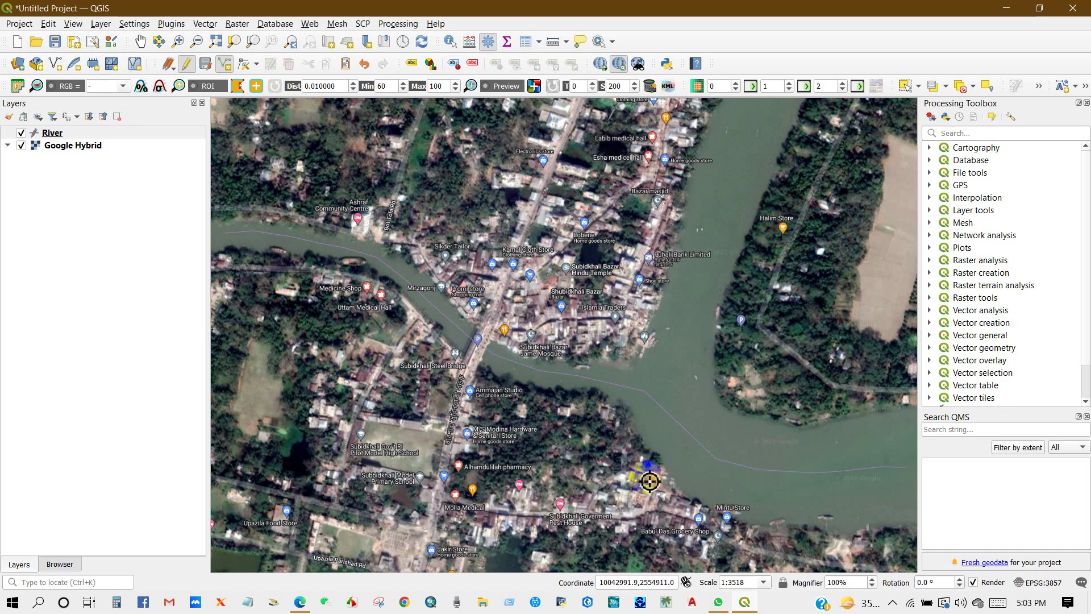
Recolour the River layer's simple line dark blue, then toggle Google Hybrid off and on
click(37, 136)
double_click(35, 137)
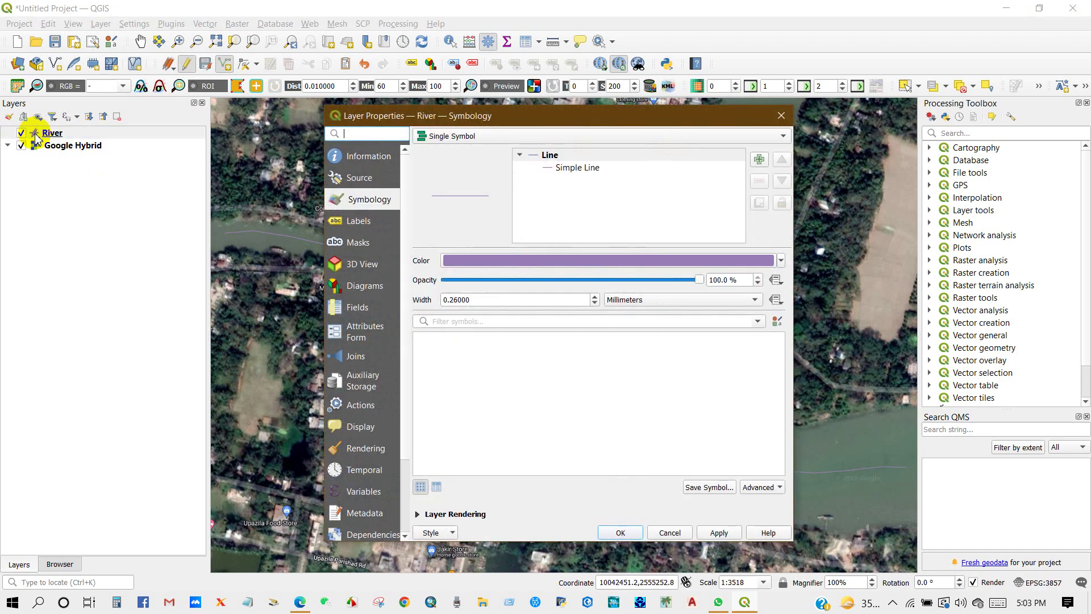
click(549, 170)
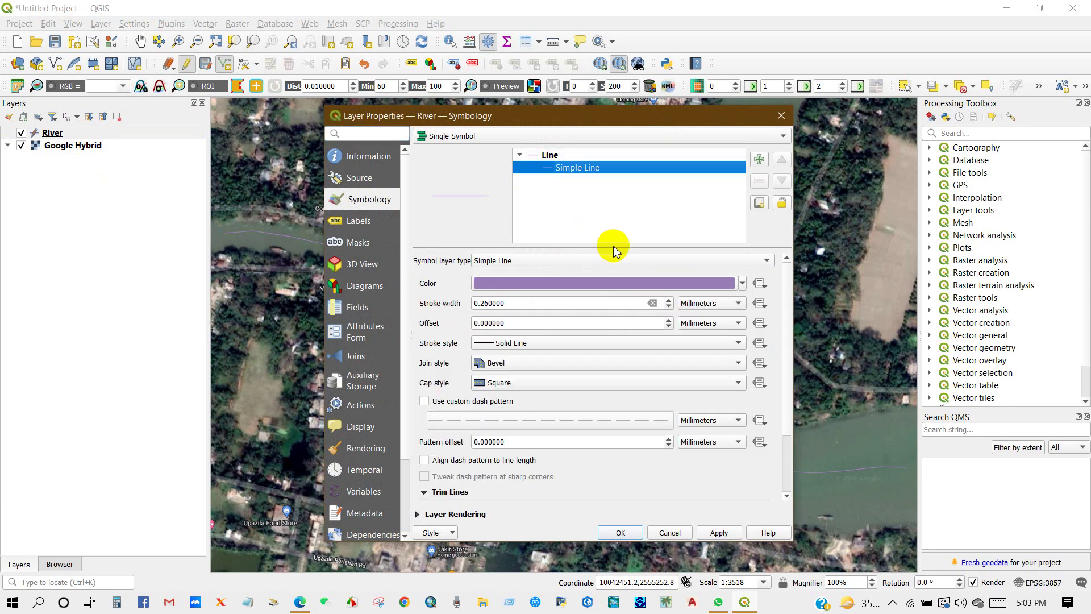
click(740, 288)
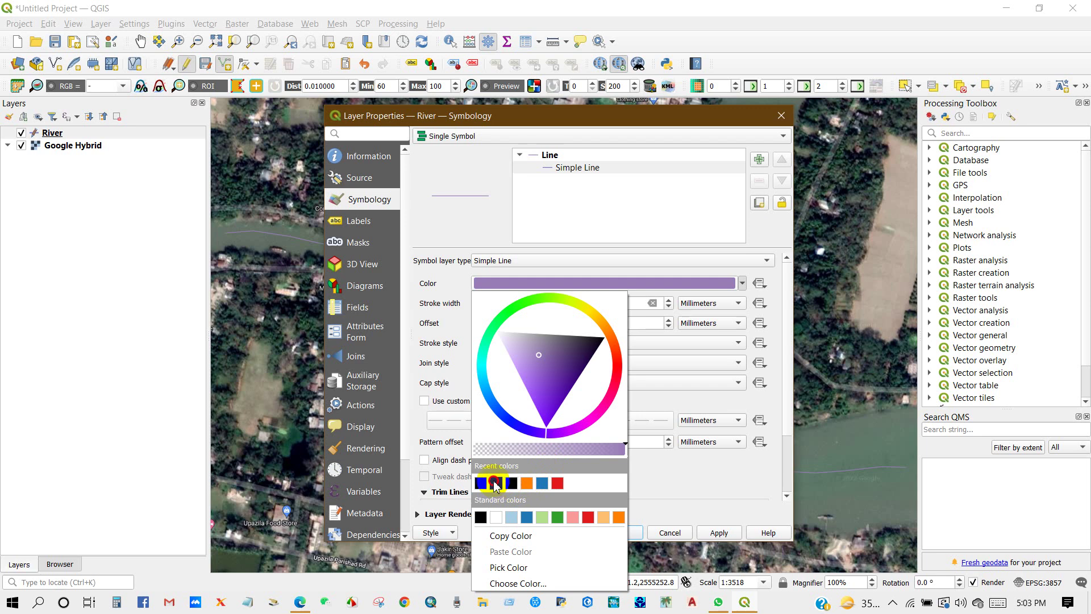
click(495, 483)
click(615, 532)
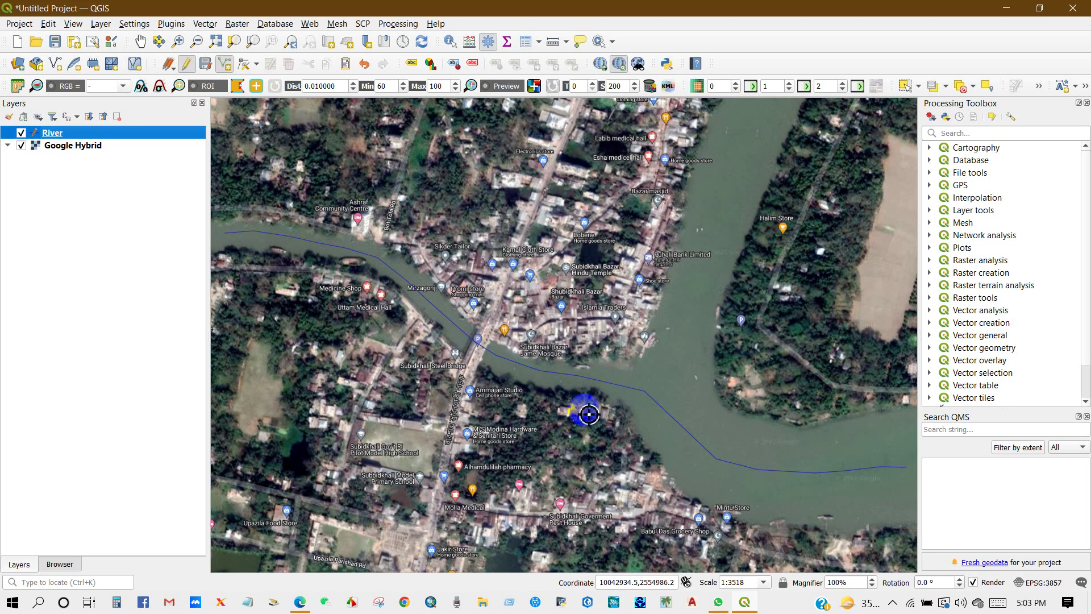
click(22, 147)
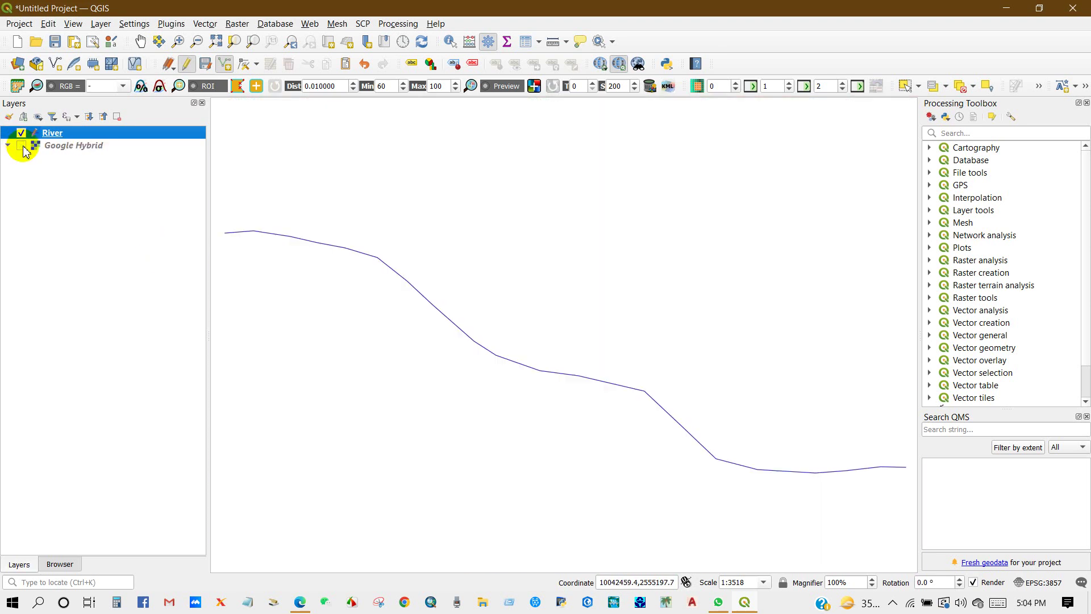
click(23, 149)
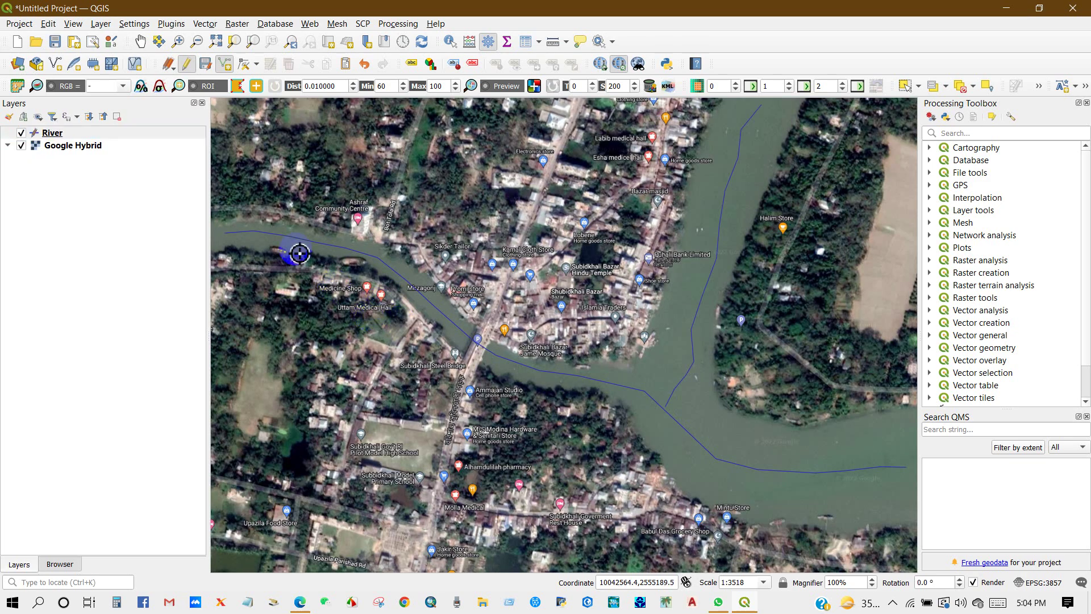
Set up road.shp as a LineString layer with a 'road' text field and create it
click(56, 64)
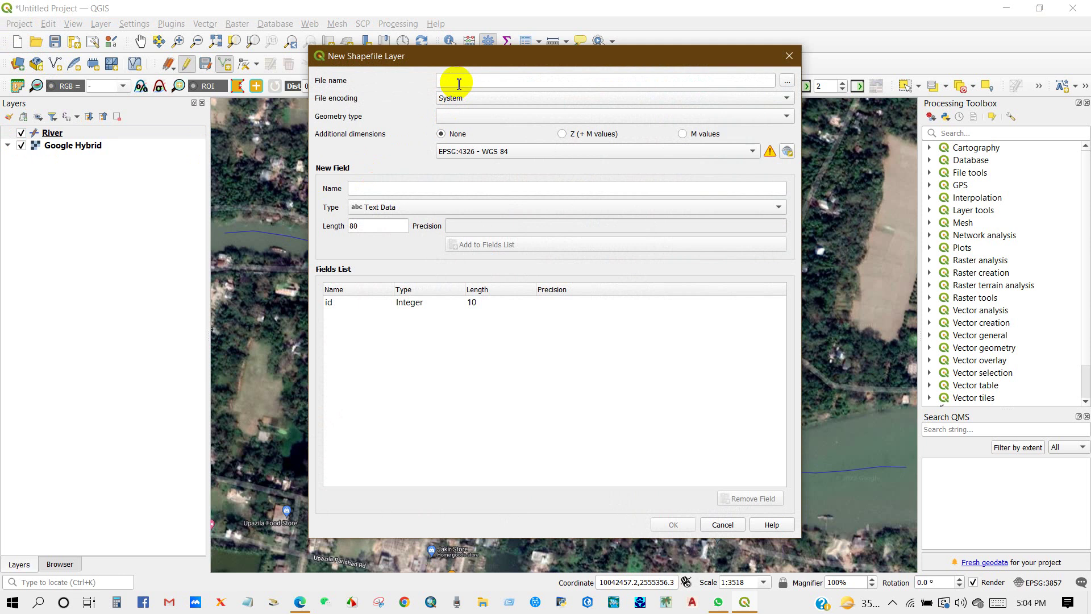
text(road)
click(394, 188)
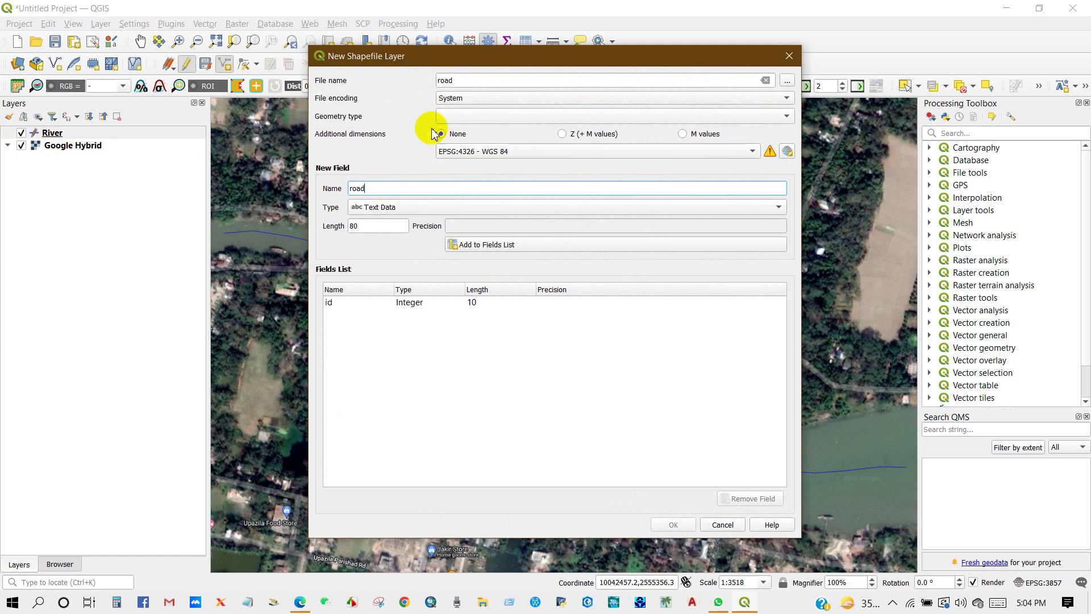
click(538, 117)
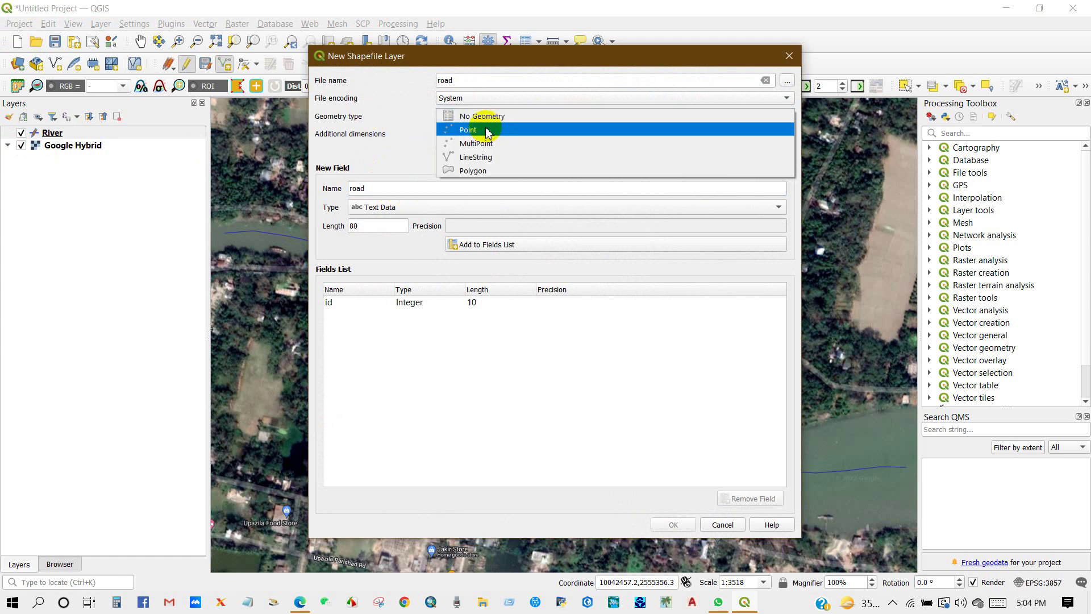
click(475, 158)
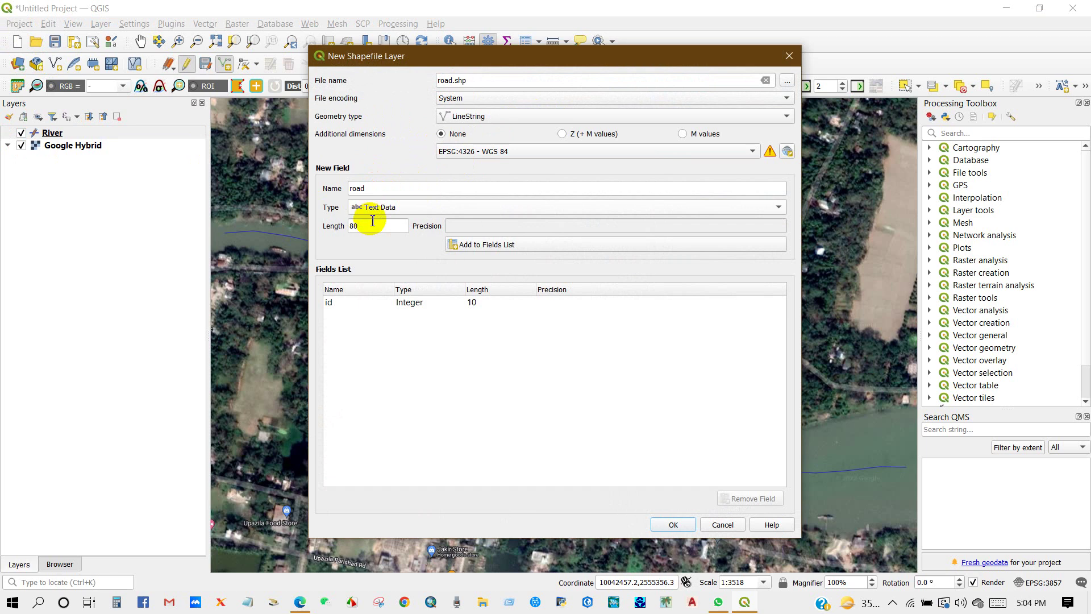
click(508, 248)
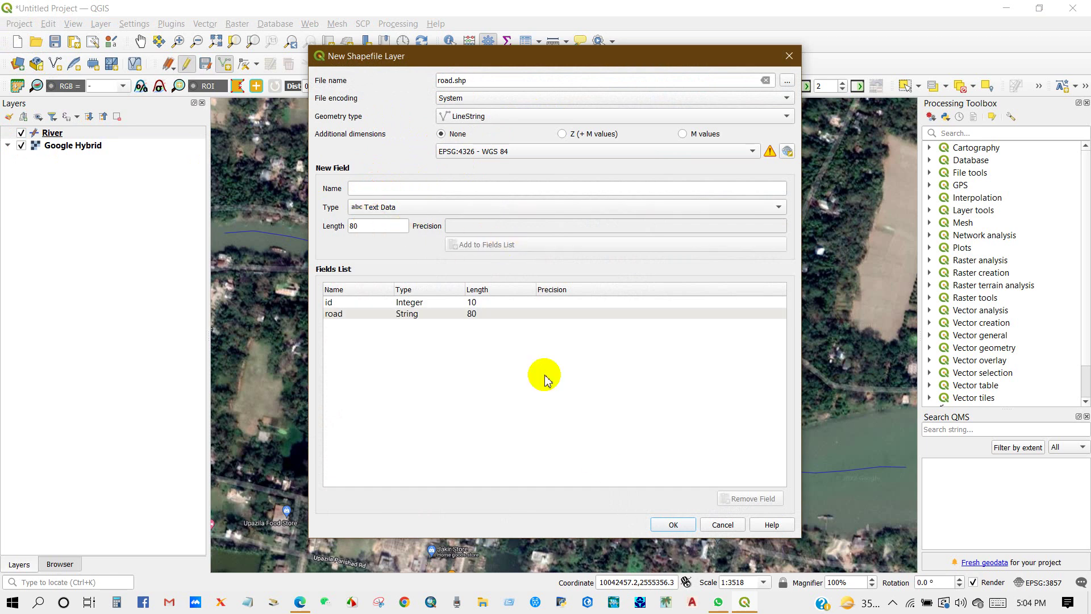
click(672, 523)
Overwrite road.shp, then draw the first road and record id 1, 'patuakhali to Barishal'
click(621, 317)
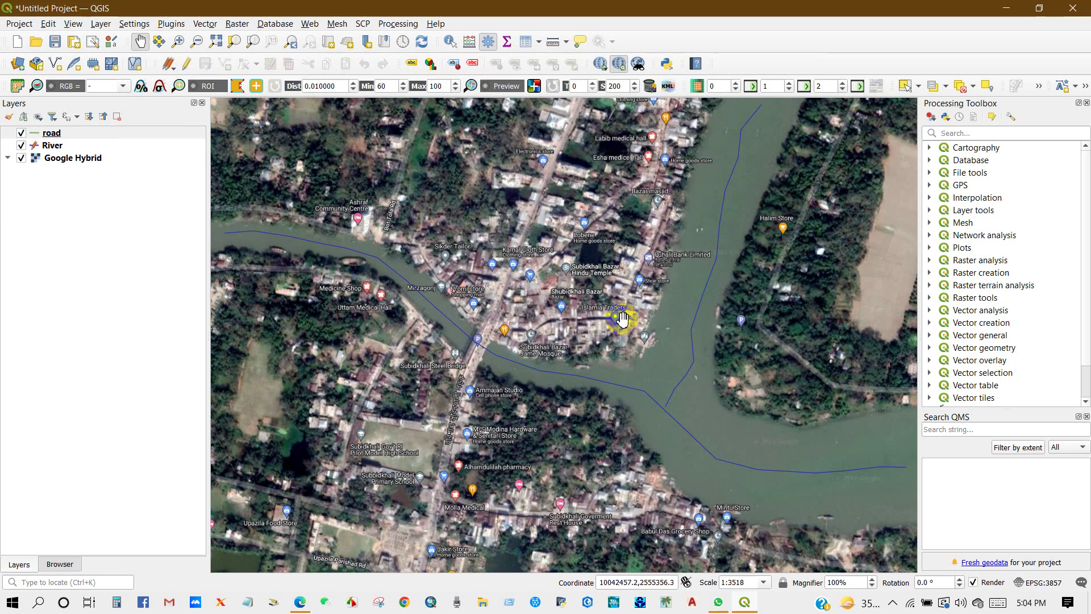
click(28, 133)
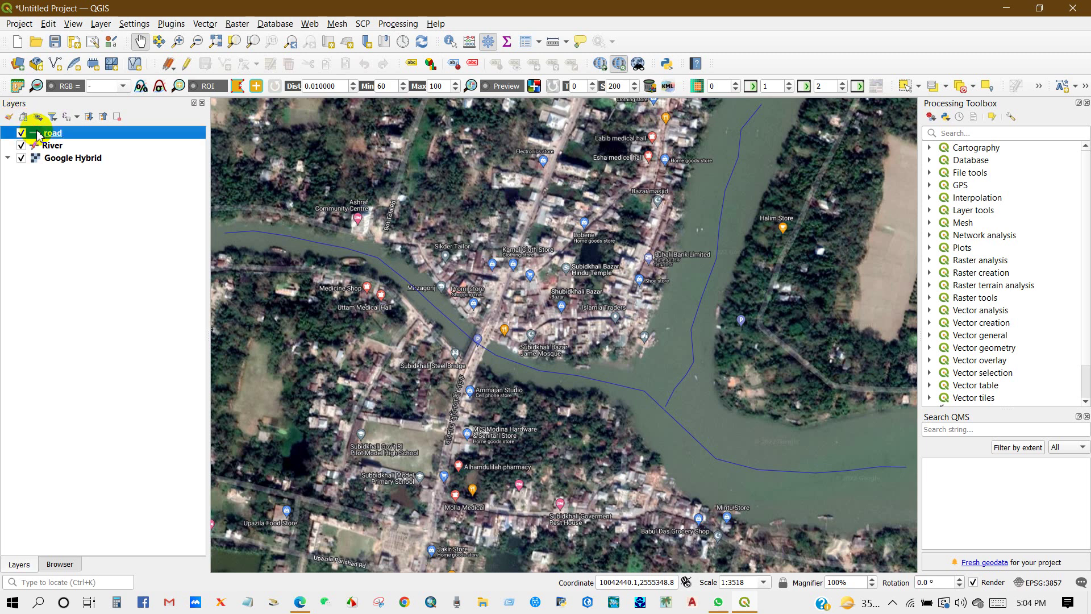
click(187, 64)
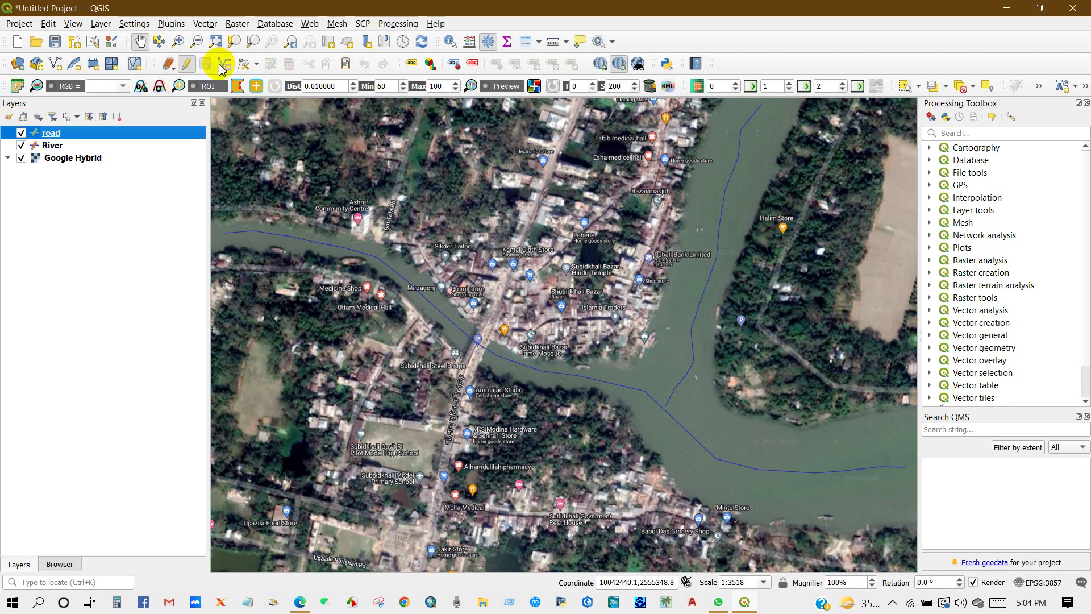
click(225, 67)
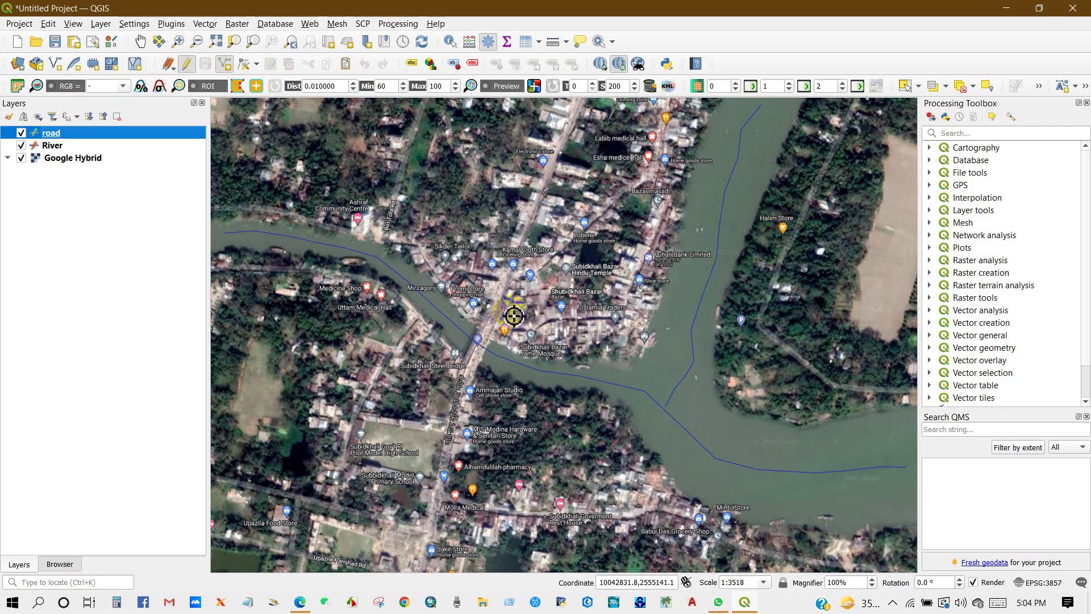
click(433, 549)
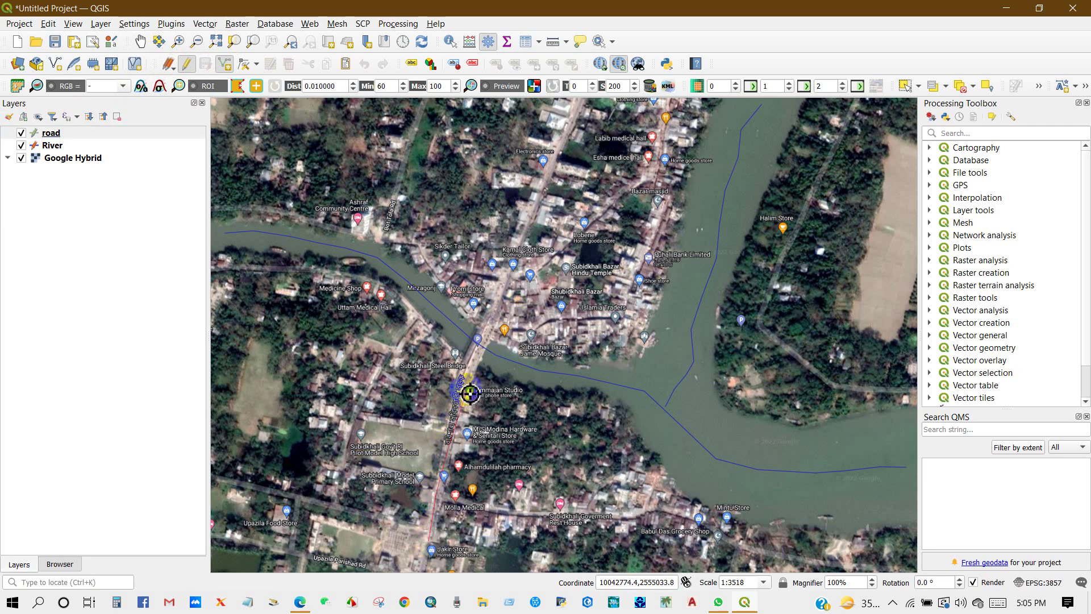
click(477, 348)
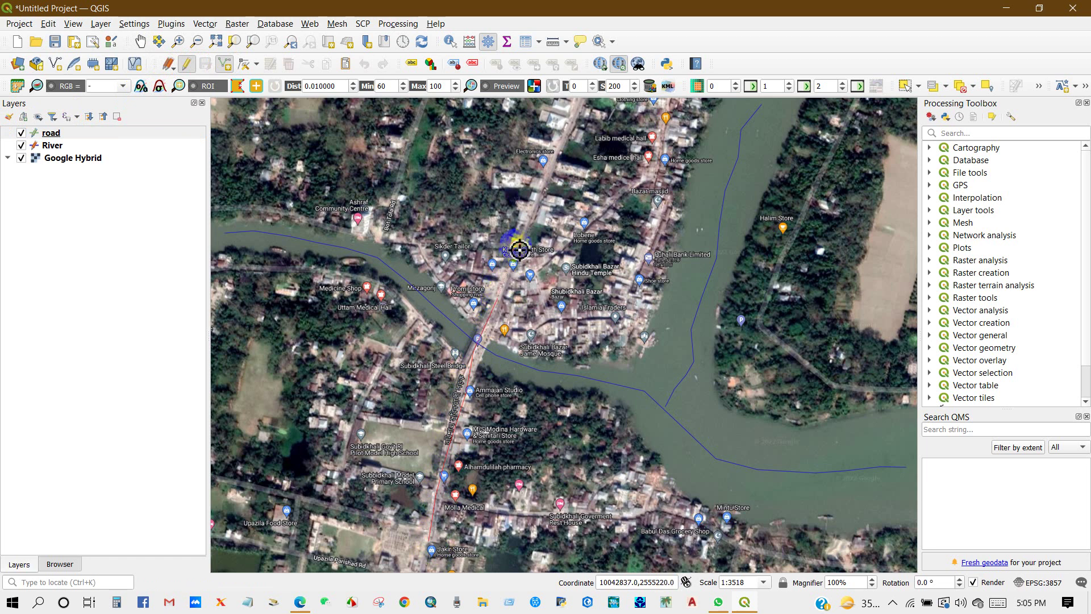
right_click(585, 108)
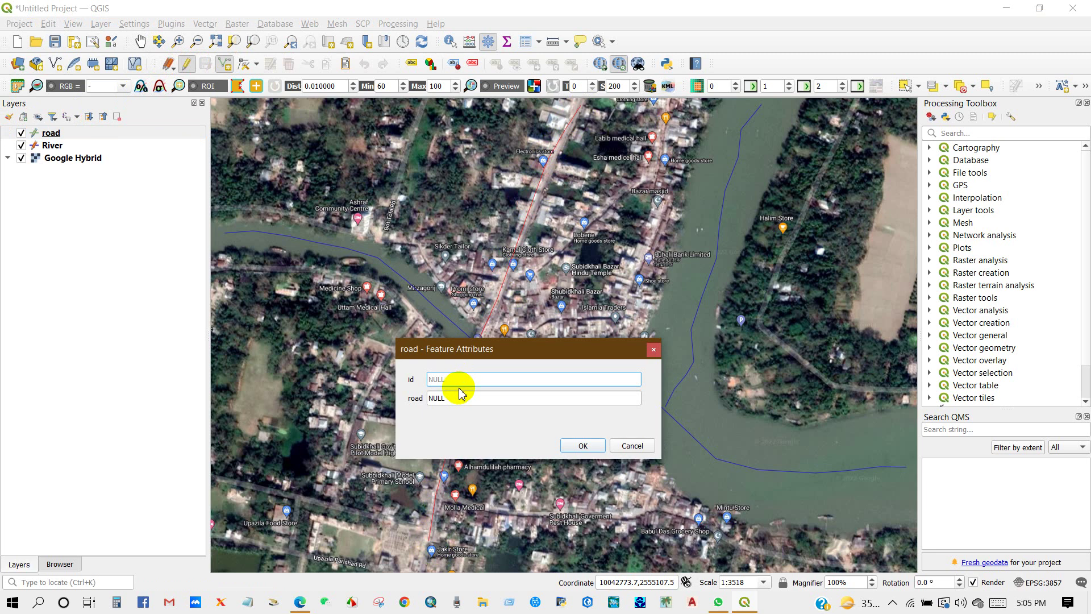
drag(449, 398, 412, 404)
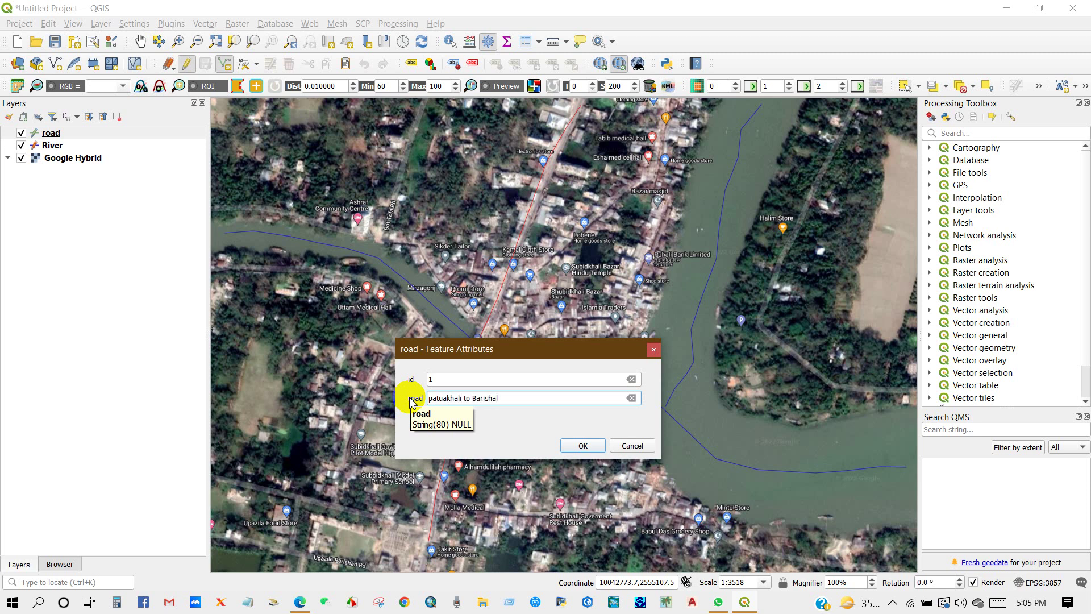
click(586, 444)
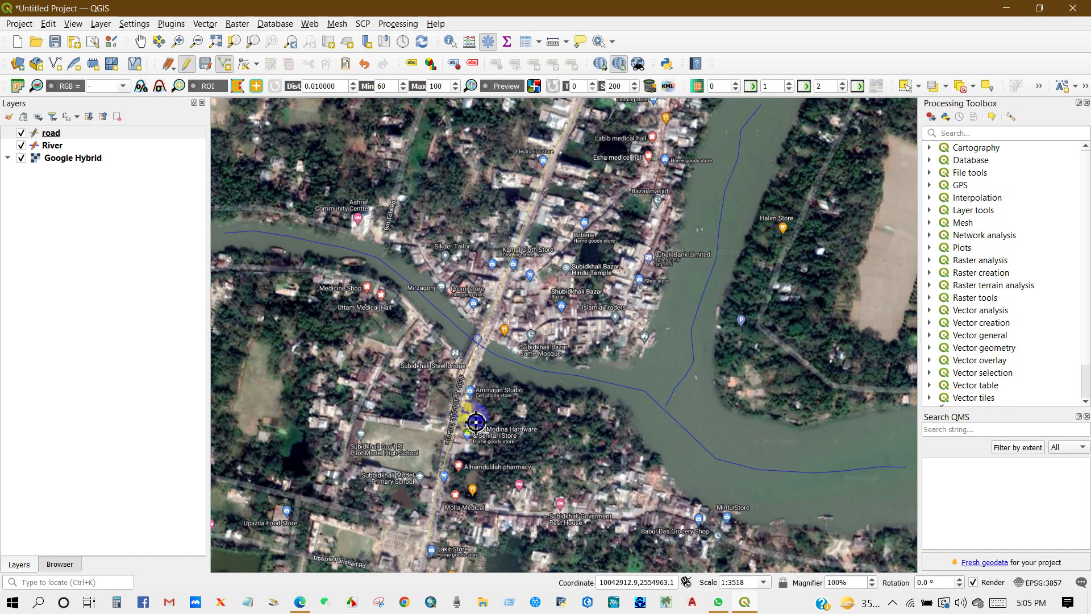
Draw a second road from the first road's end and record id 2, 'dfksi to asksdhfd'
click(431, 532)
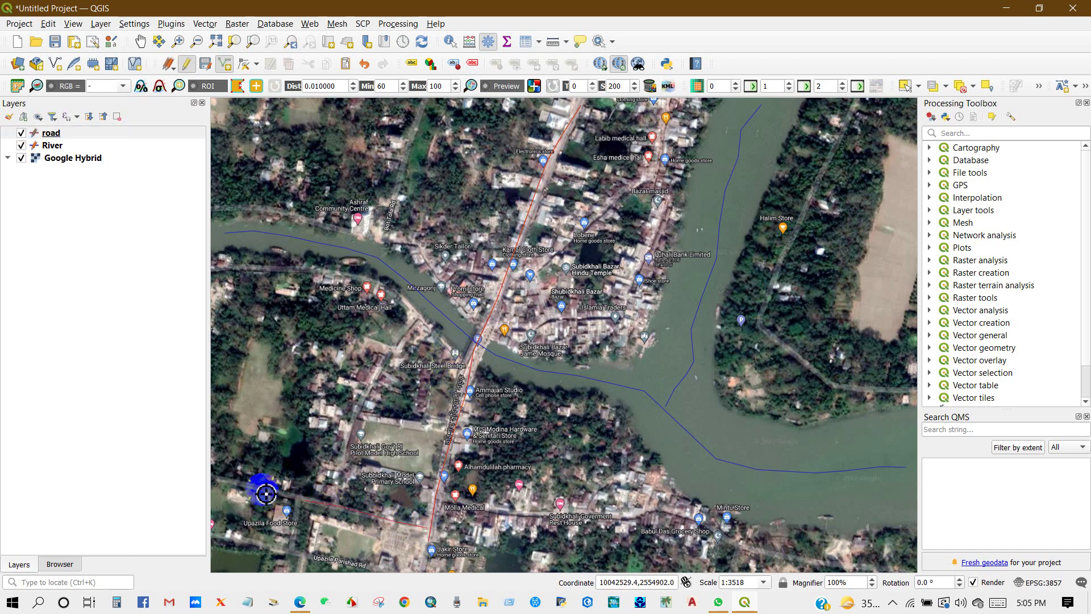
click(222, 478)
right_click(222, 479)
text(2)
click(448, 418)
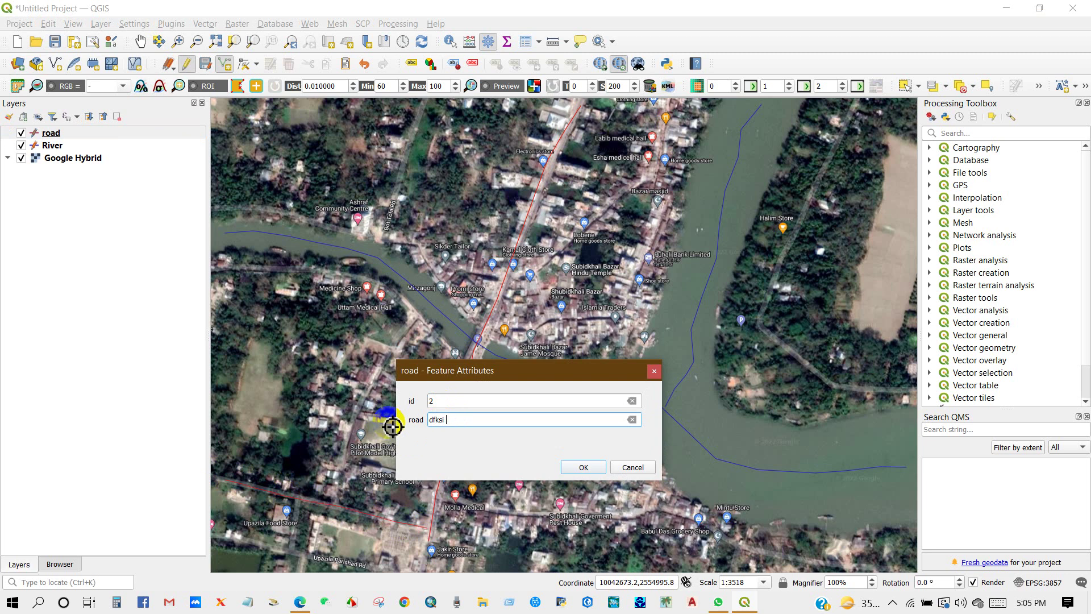
click(580, 467)
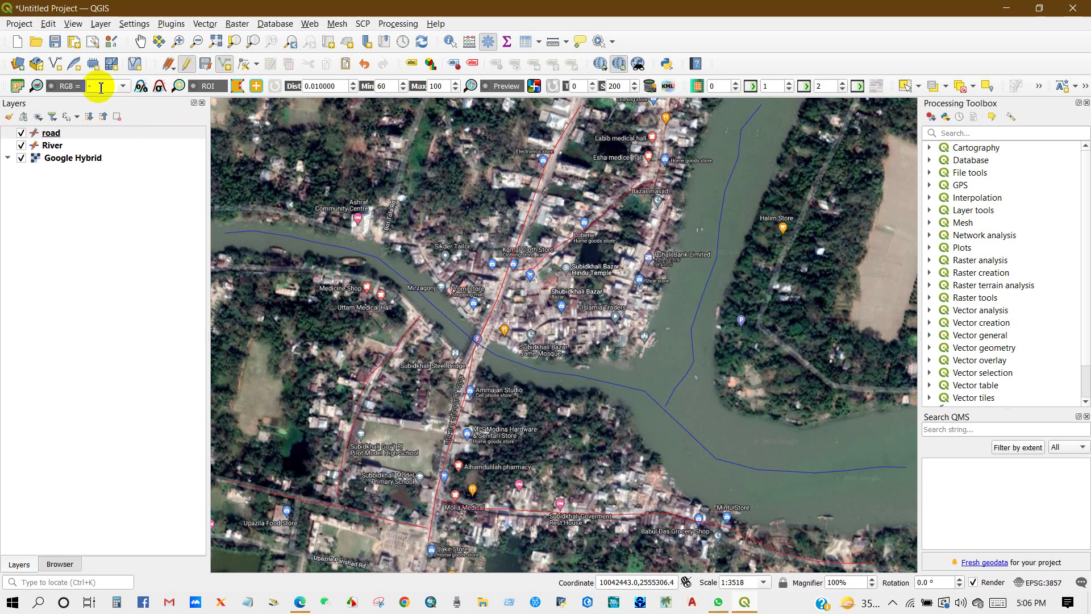
Create the Church point shapefile with a Church text field, replacing the existing file
click(55, 64)
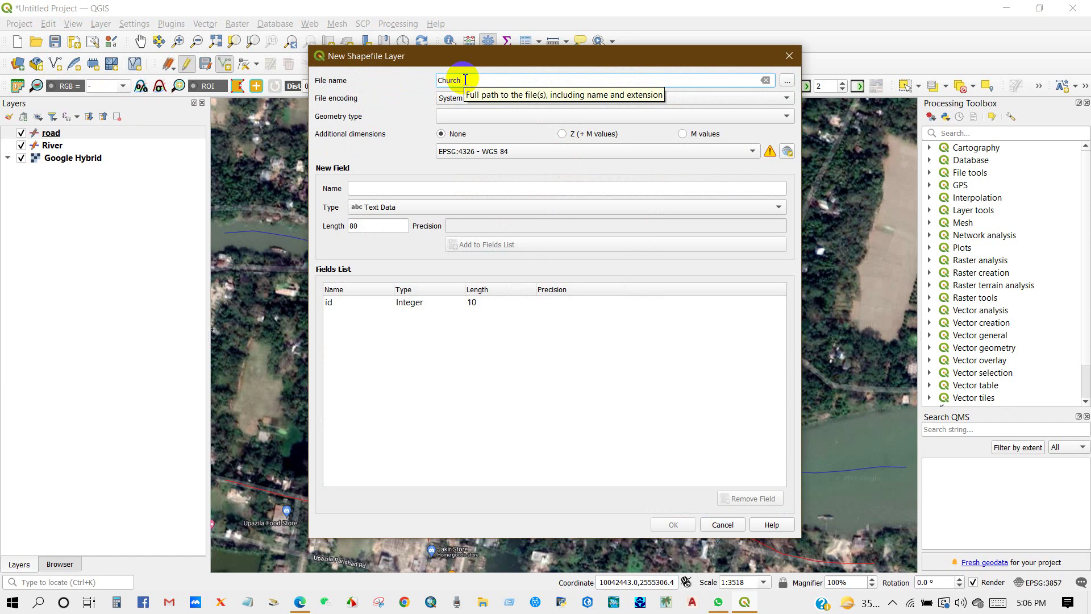
text(Church)
click(446, 116)
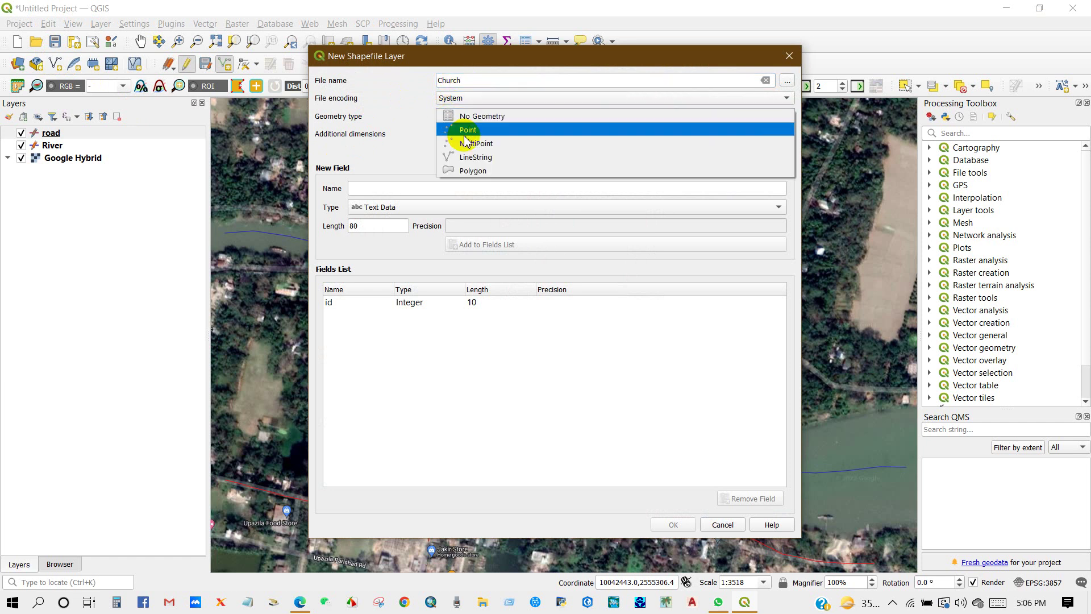
click(466, 131)
click(418, 186)
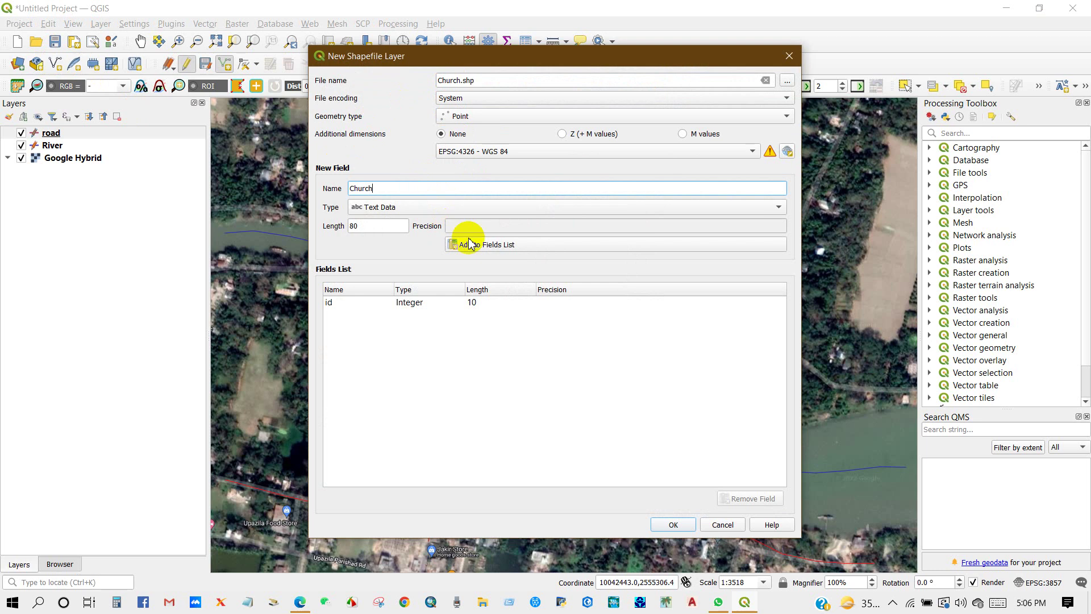
click(673, 524)
click(617, 318)
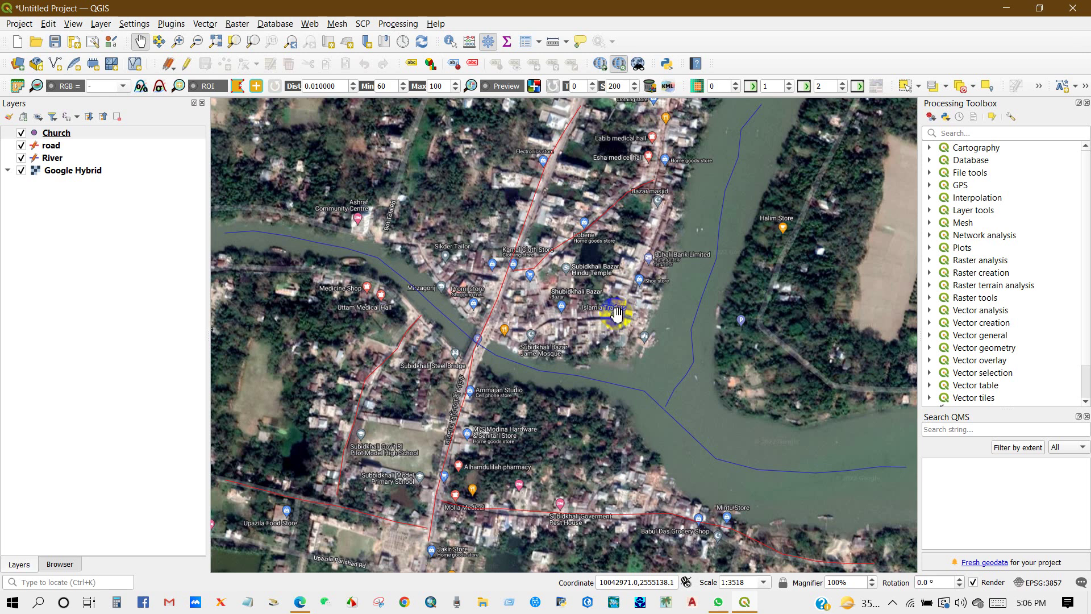
Start editing the Church layer and add the first church point with id 1
click(52, 132)
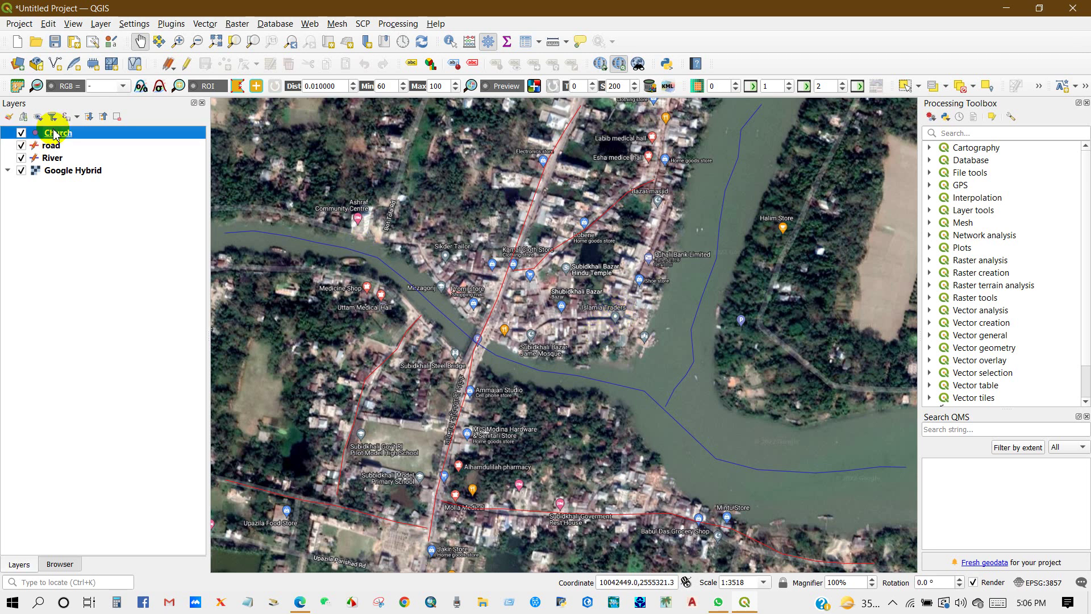
click(186, 64)
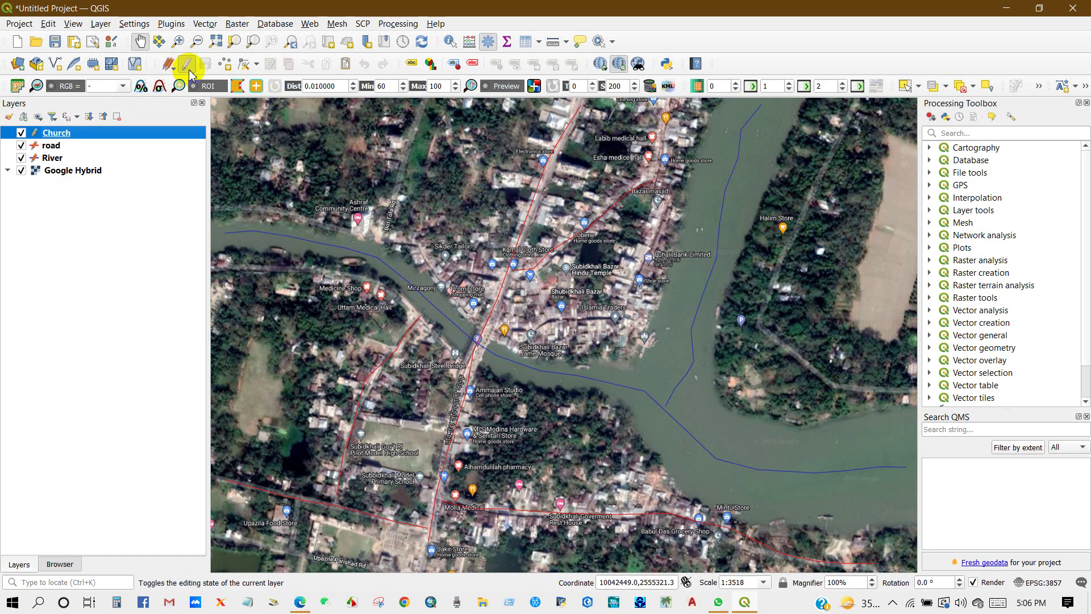
click(225, 65)
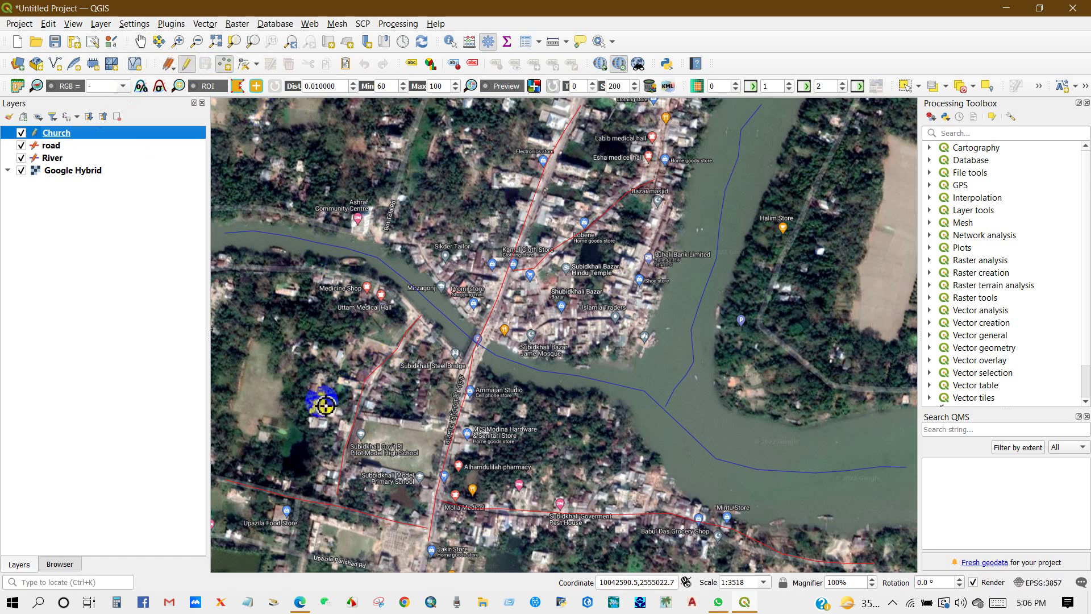
click(326, 406)
text(1)
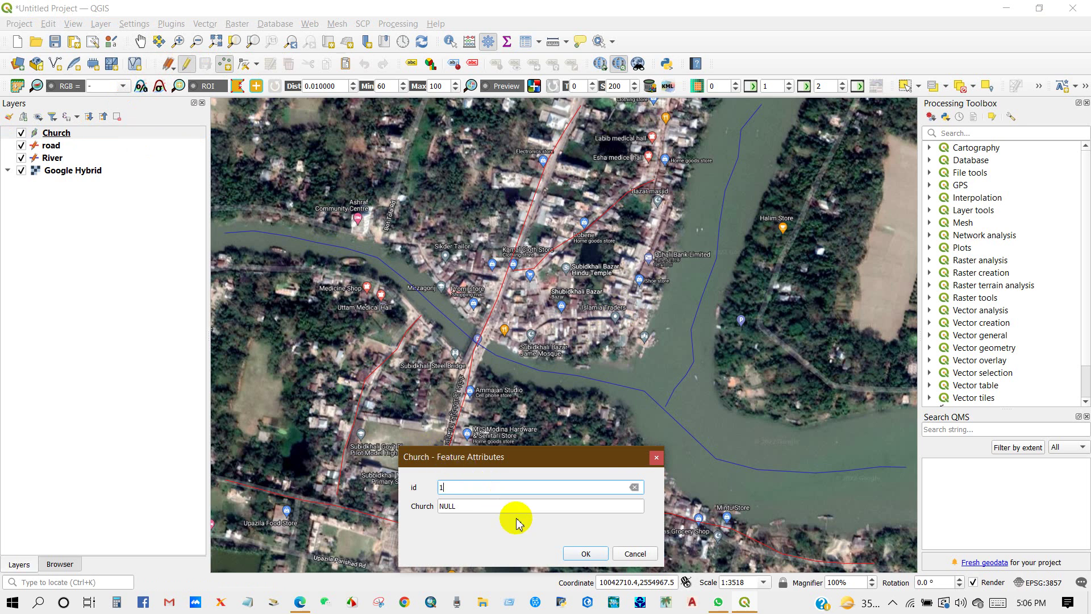
click(417, 506)
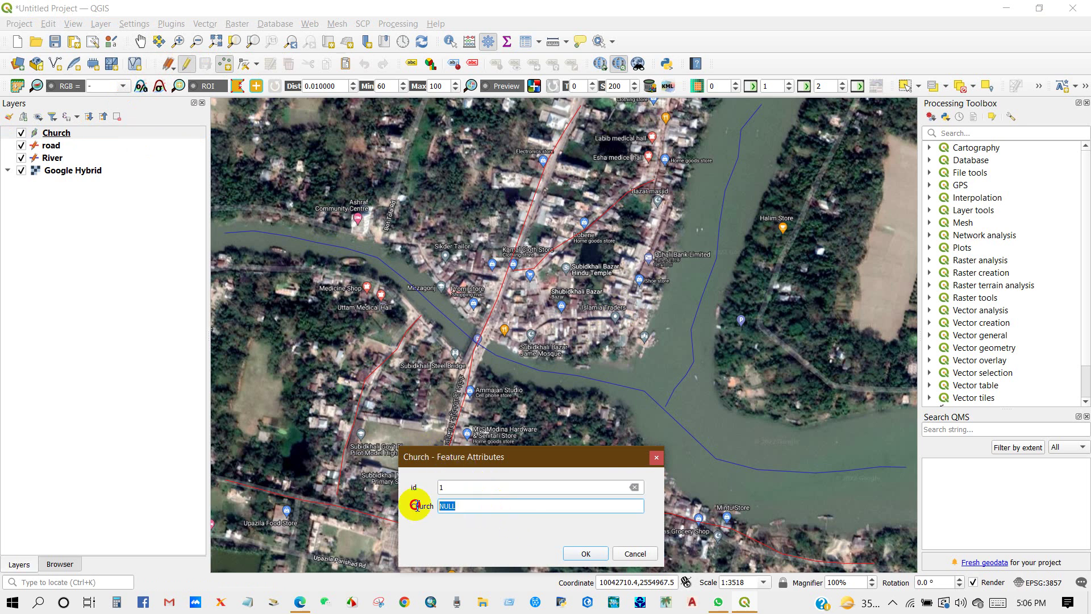
click(586, 553)
Add the second church point with id 2 and Church name 'church_gd'
click(561, 324)
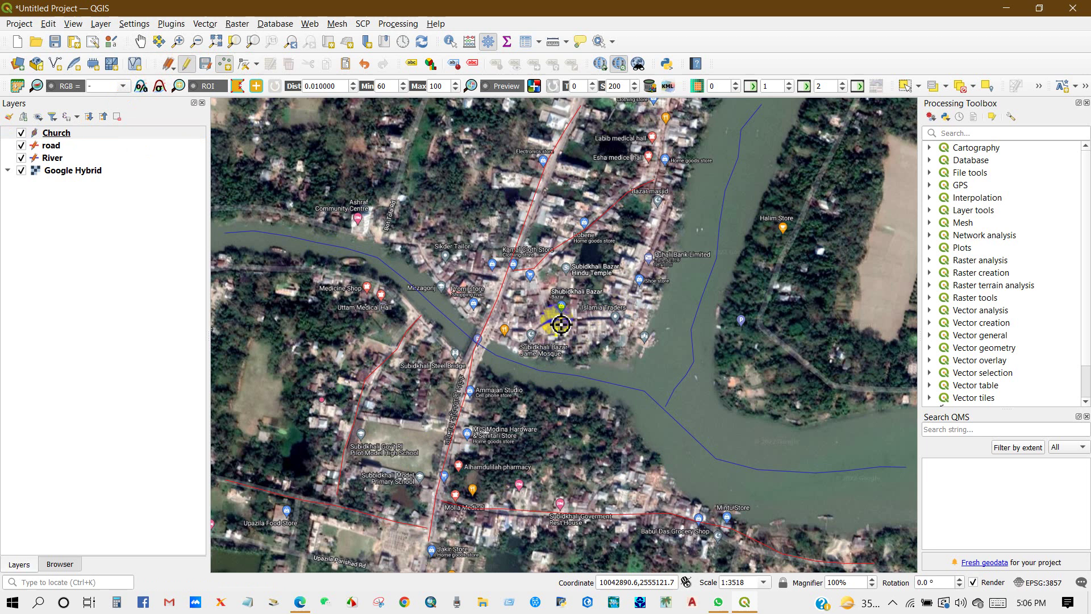
drag(555, 310, 543, 292)
click(551, 288)
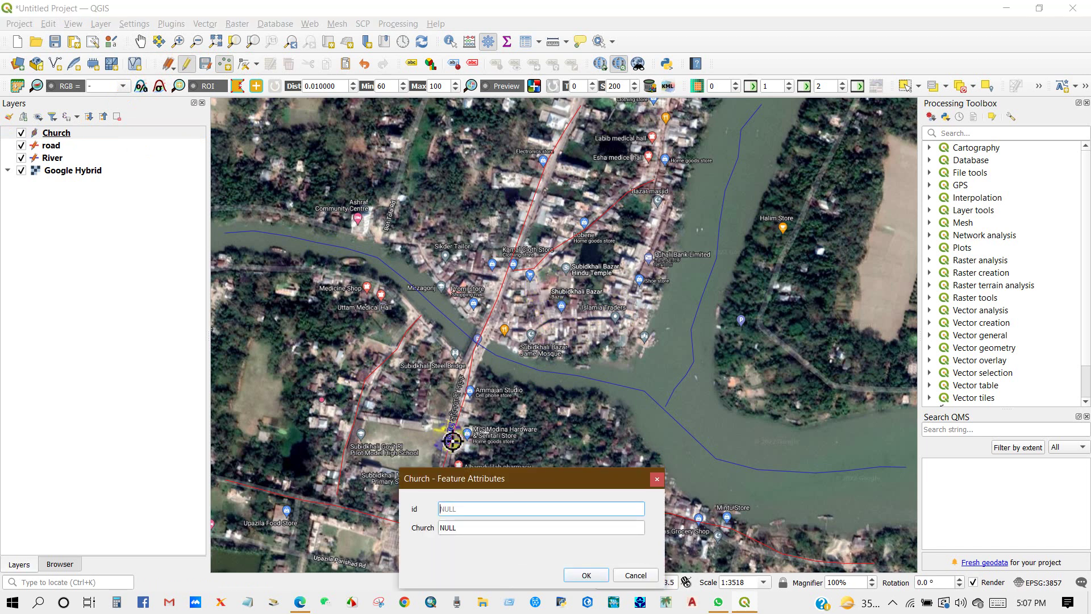
text(2)
drag(470, 488, 468, 330)
double_click(475, 371)
text(church_gd)
click(565, 419)
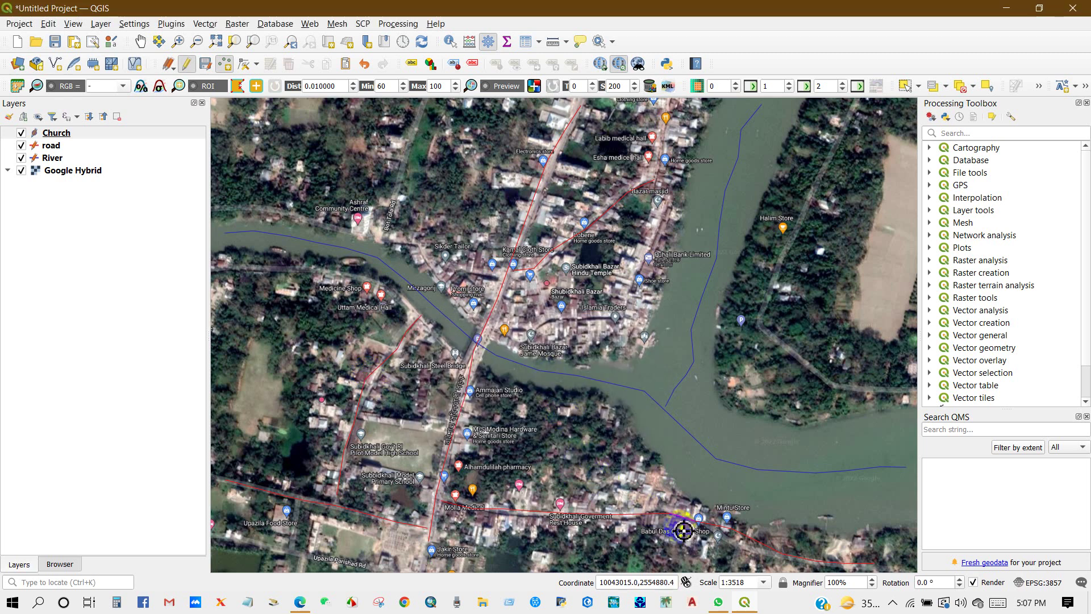
Add the third church point near the lower-right riverbank with id 3 and name 'adt'
click(674, 554)
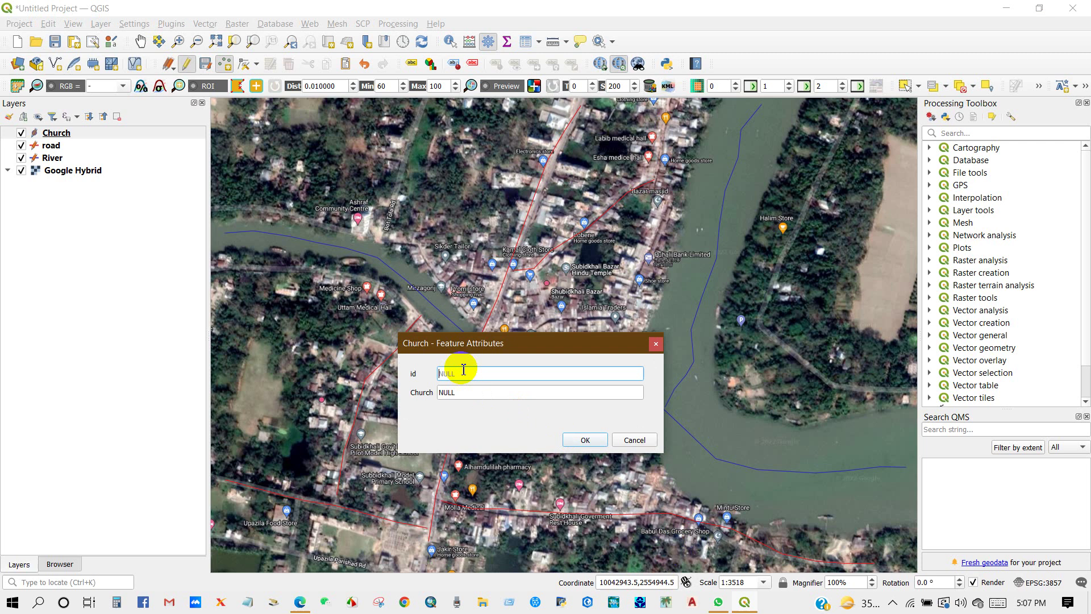
text(3)
key(Tab)
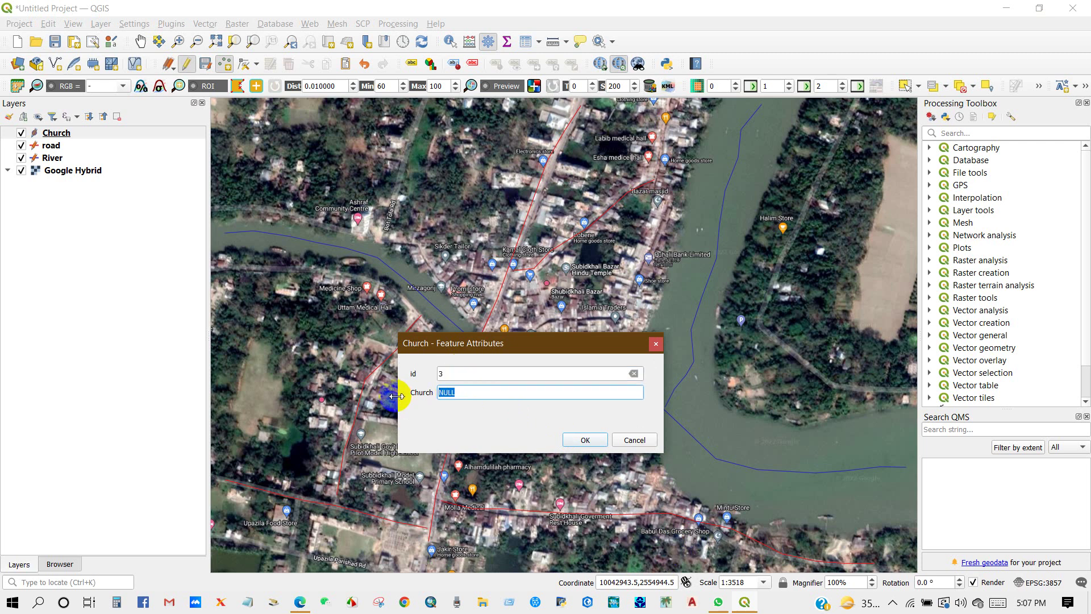
text(adt)
click(579, 439)
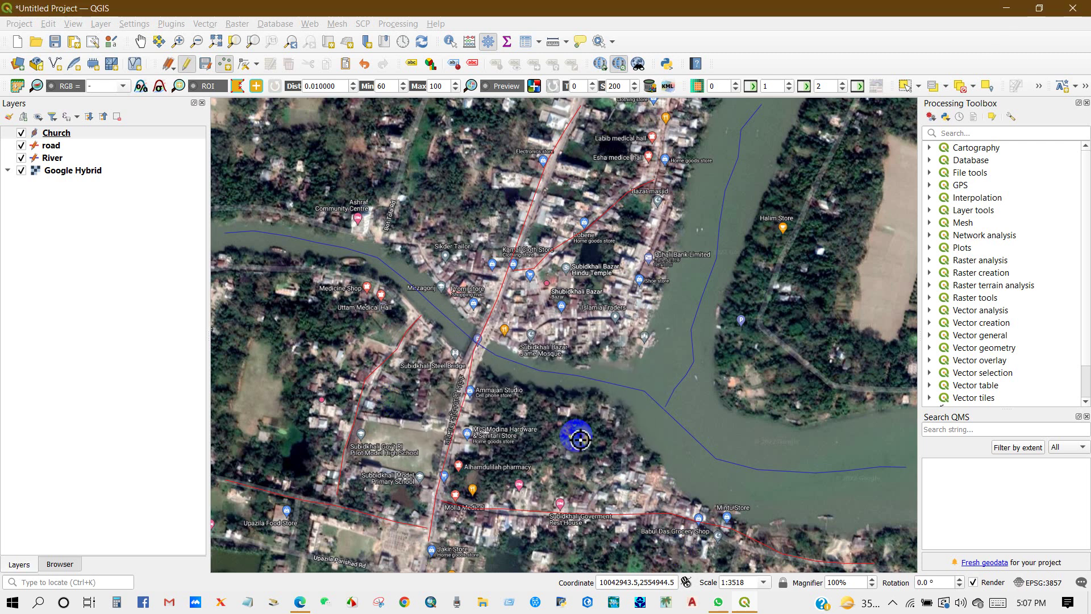
click(55, 63)
Create a Point shapefile named 'School' with a School text field
click(451, 81)
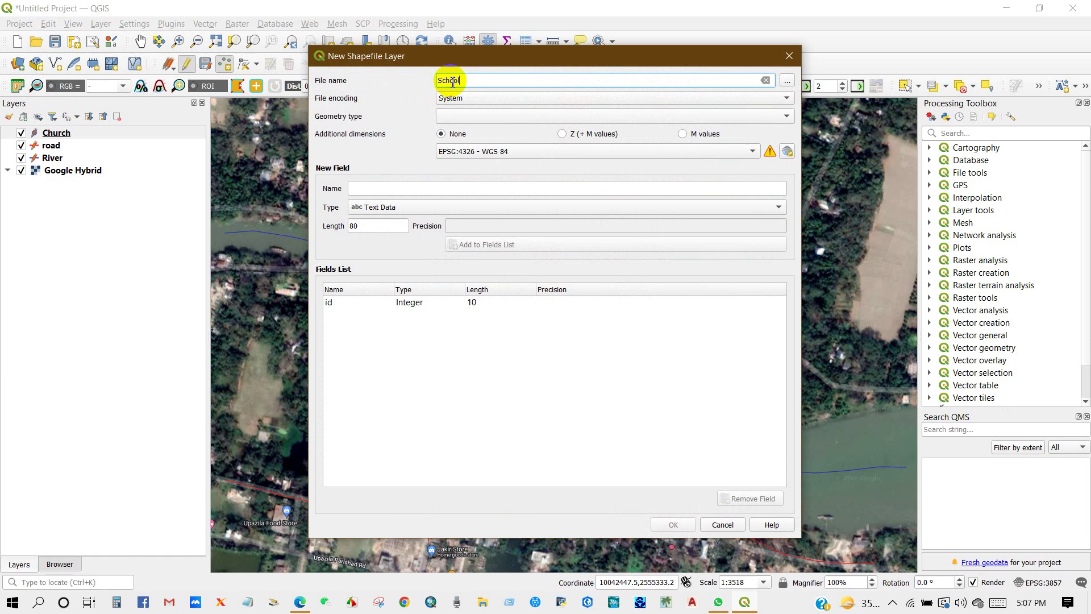
click(459, 116)
click(475, 135)
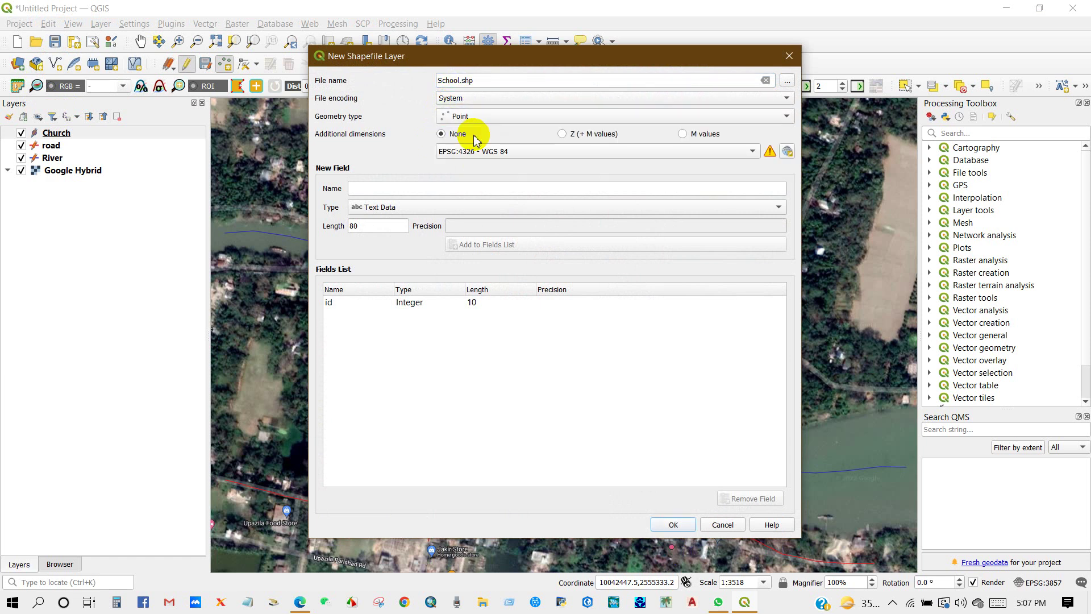
click(431, 188)
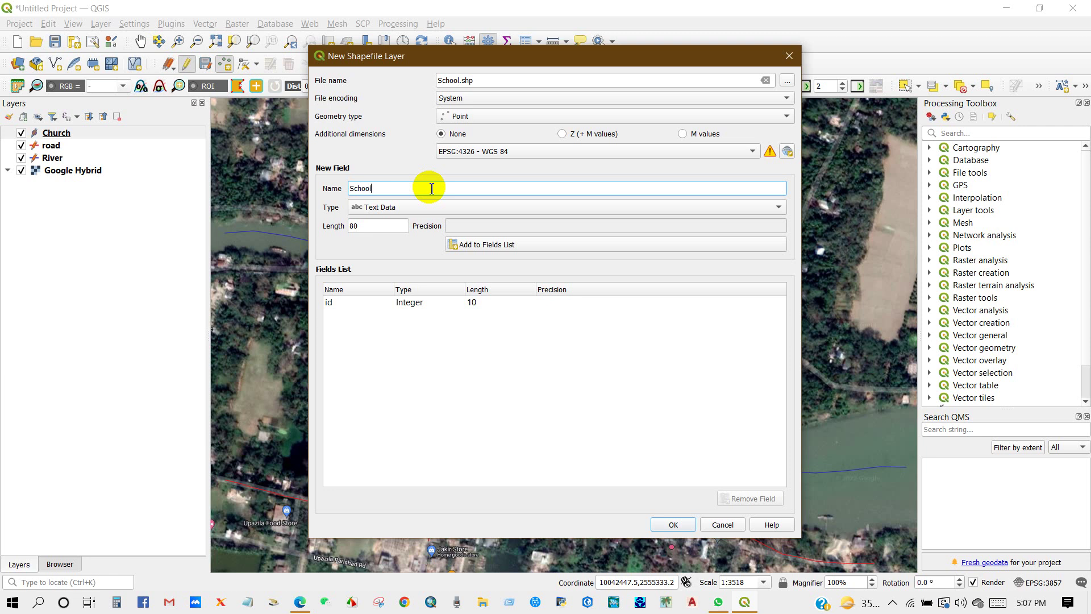
click(485, 245)
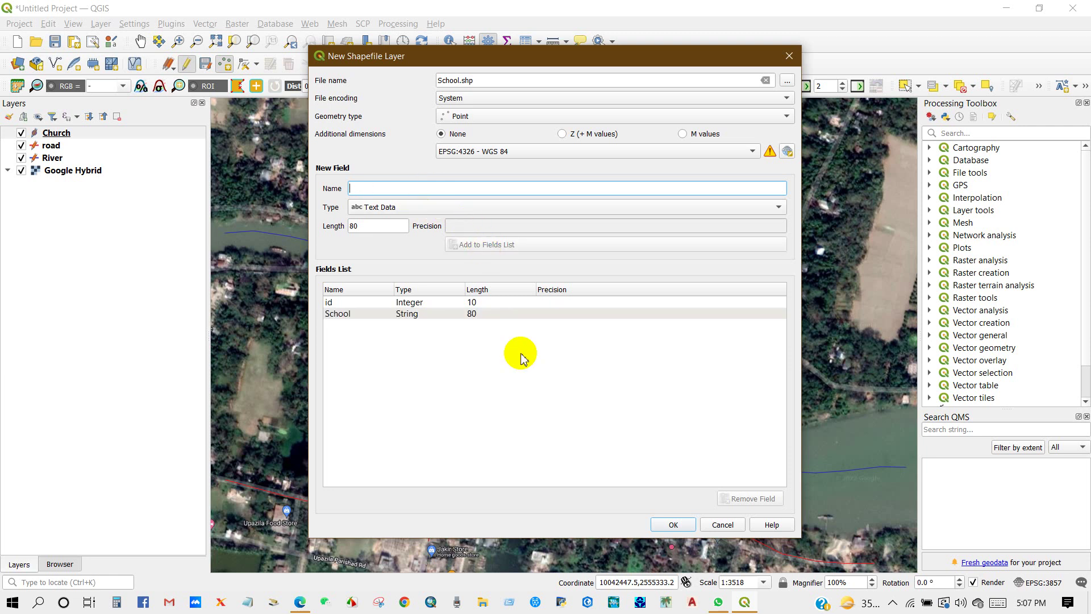
click(674, 525)
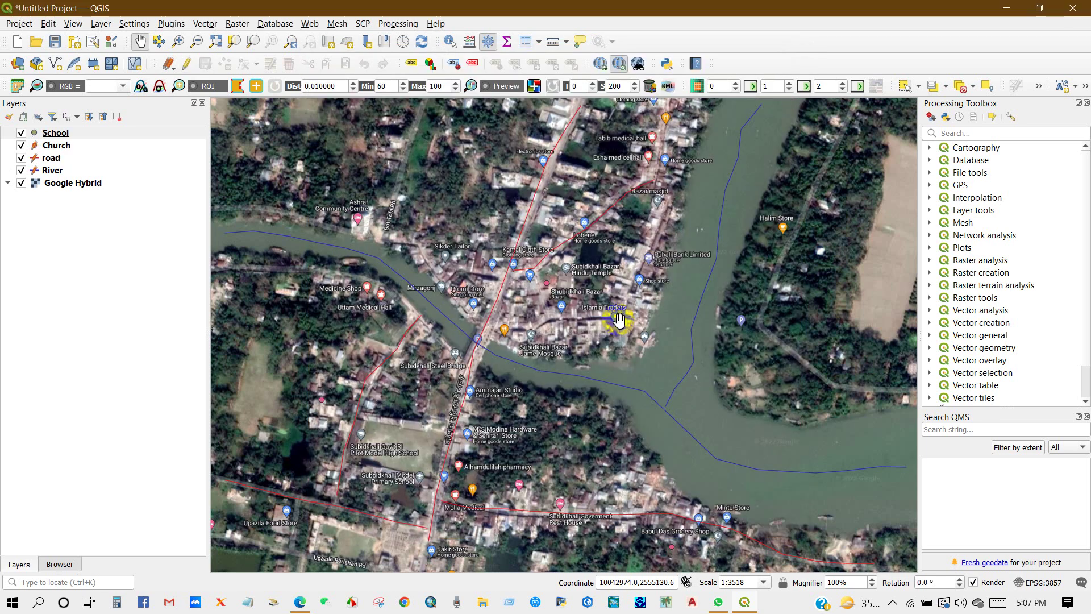
Put the School layer into editing mode, ready to add point features
click(51, 131)
click(187, 63)
drag(318, 337, 448, 319)
click(61, 135)
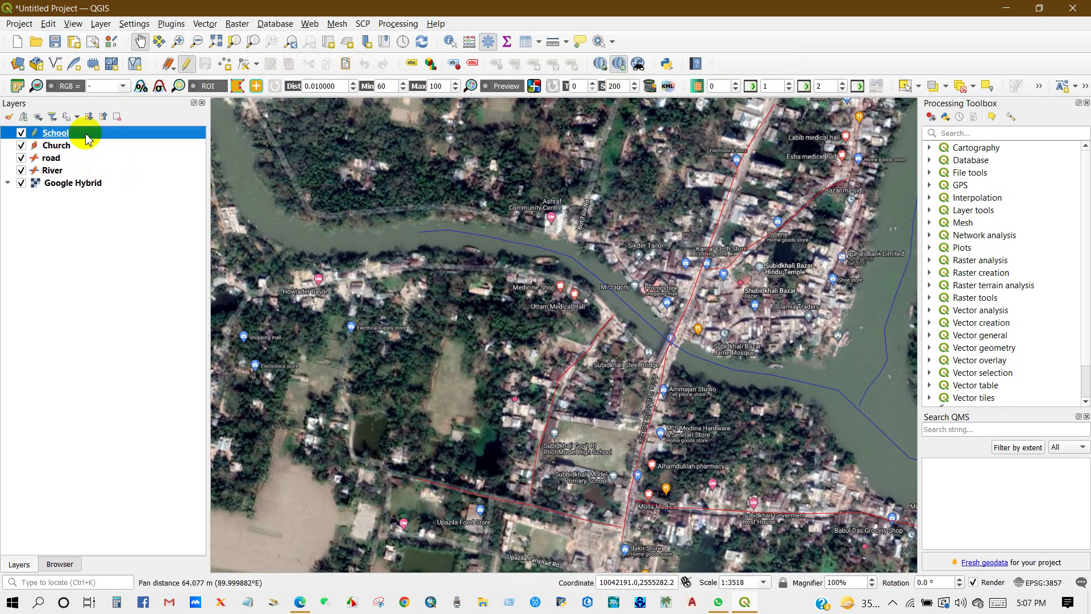
click(187, 63)
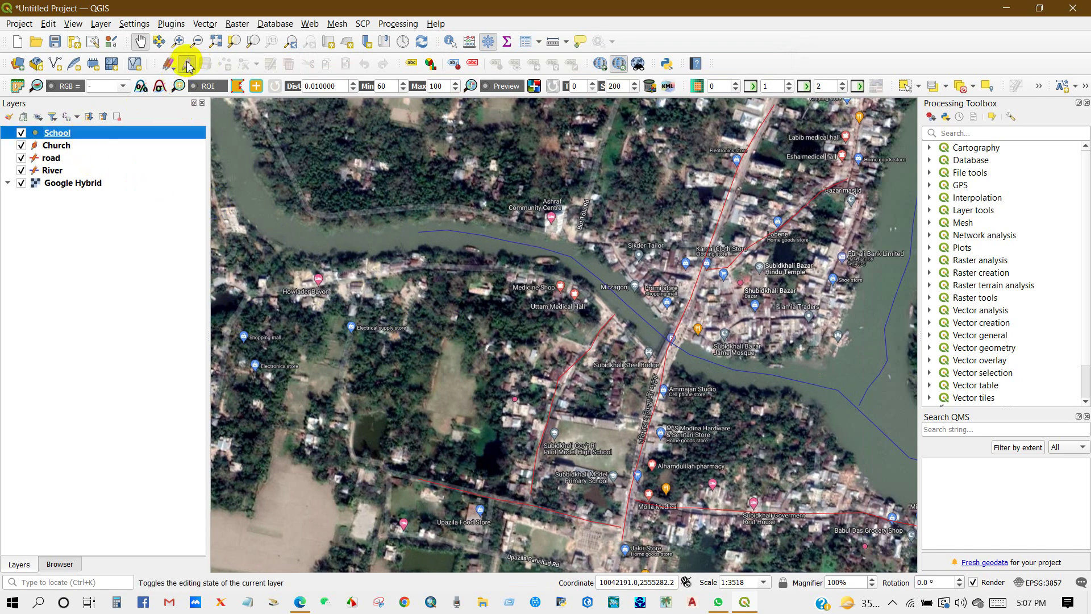
click(186, 63)
click(226, 63)
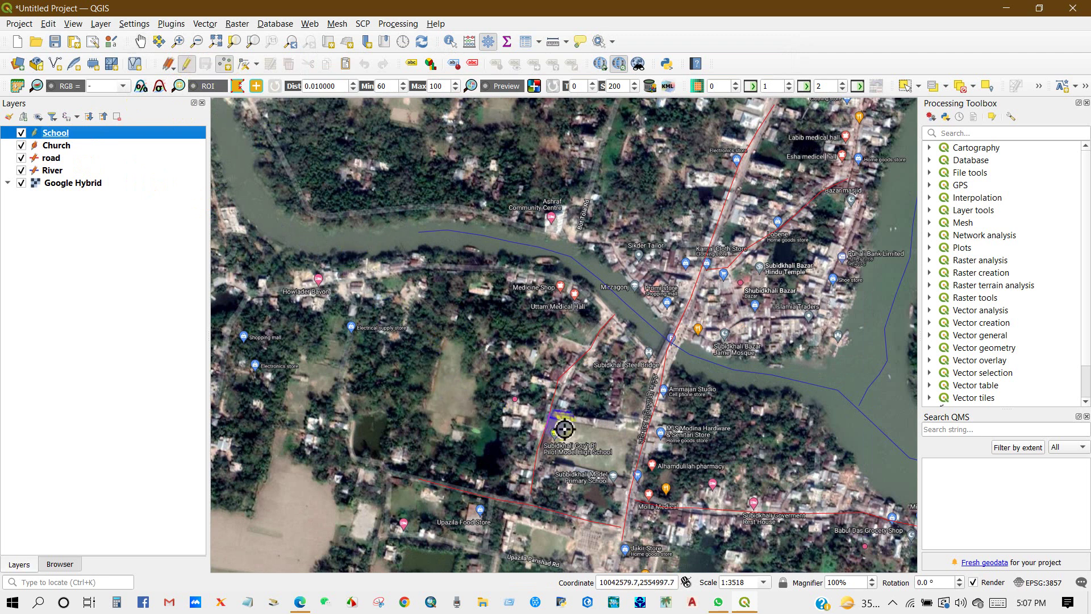
Add a school point with id 1 at the high school and save the layer's edits
click(584, 487)
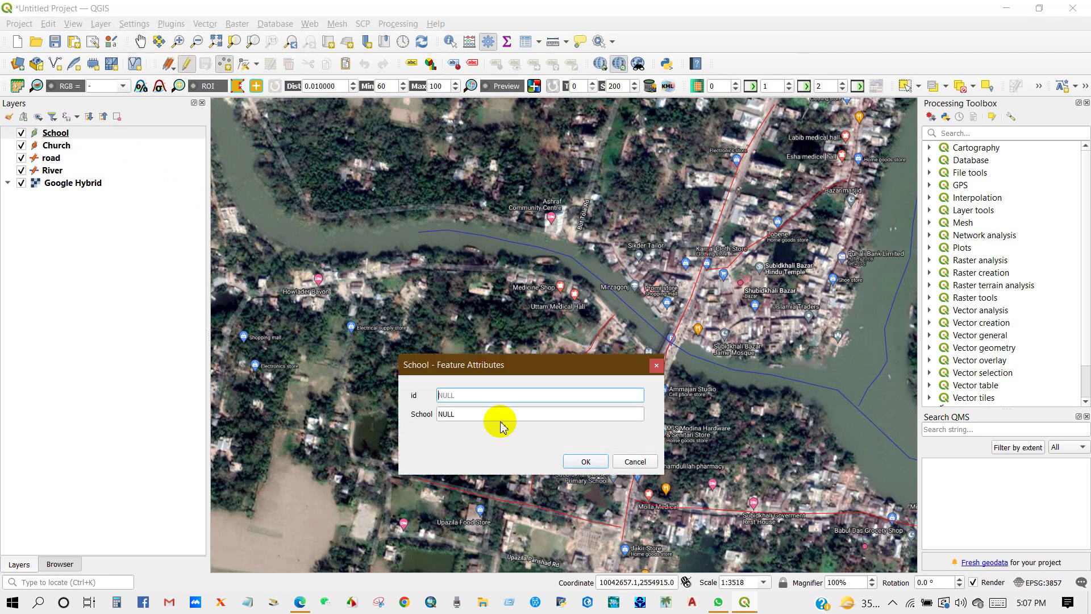
text(1)
key(Tab)
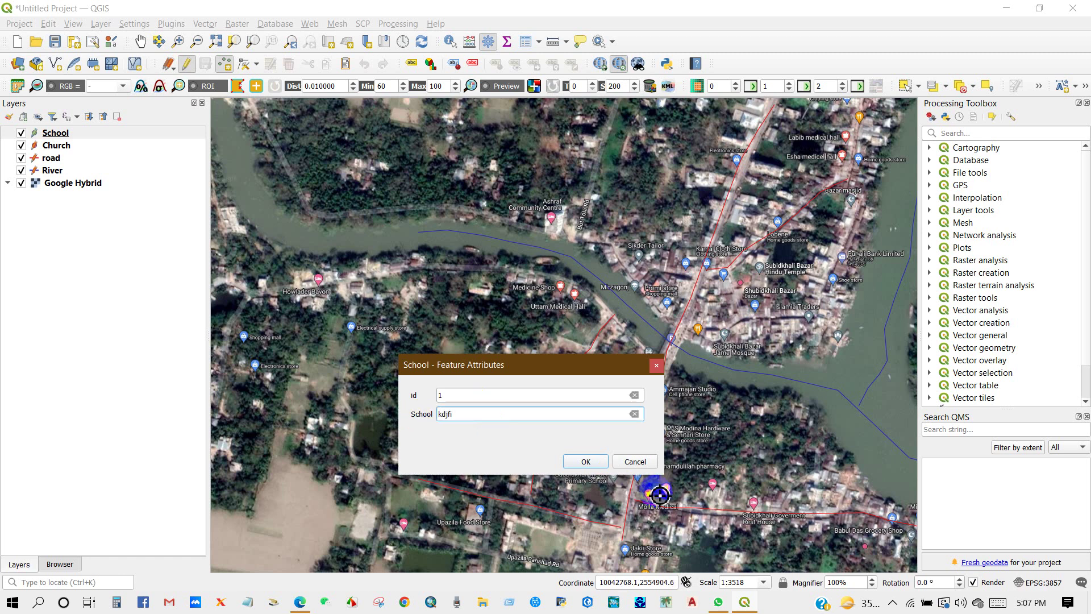
click(586, 462)
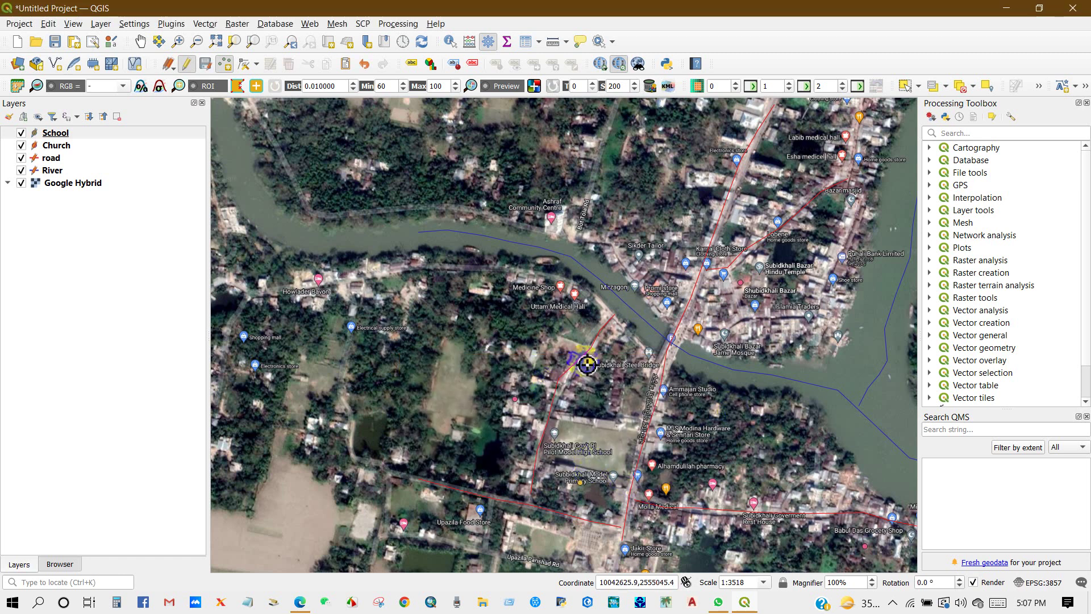
click(186, 63)
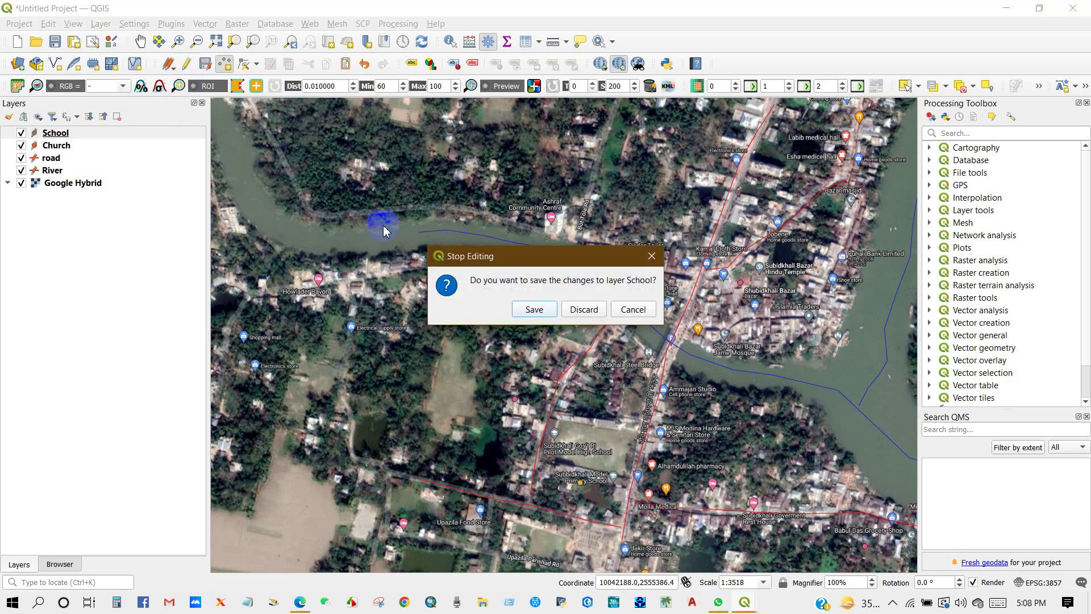
click(531, 310)
drag(590, 359, 442, 349)
drag(516, 358, 512, 332)
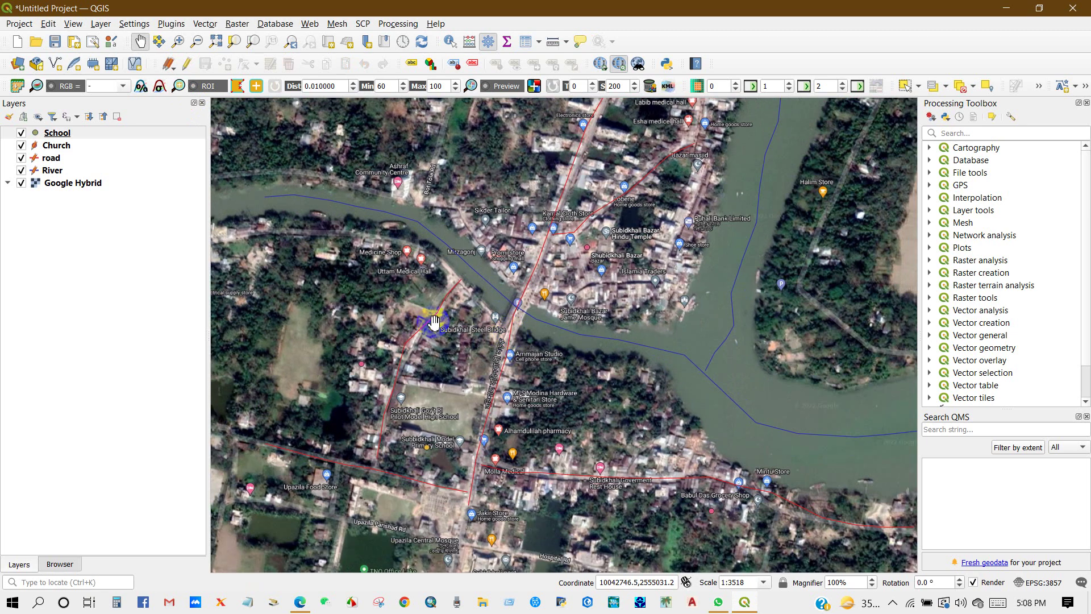
click(58, 65)
Create a Polygon shapefile named 'Area' with an 'Area.' text field
click(451, 82)
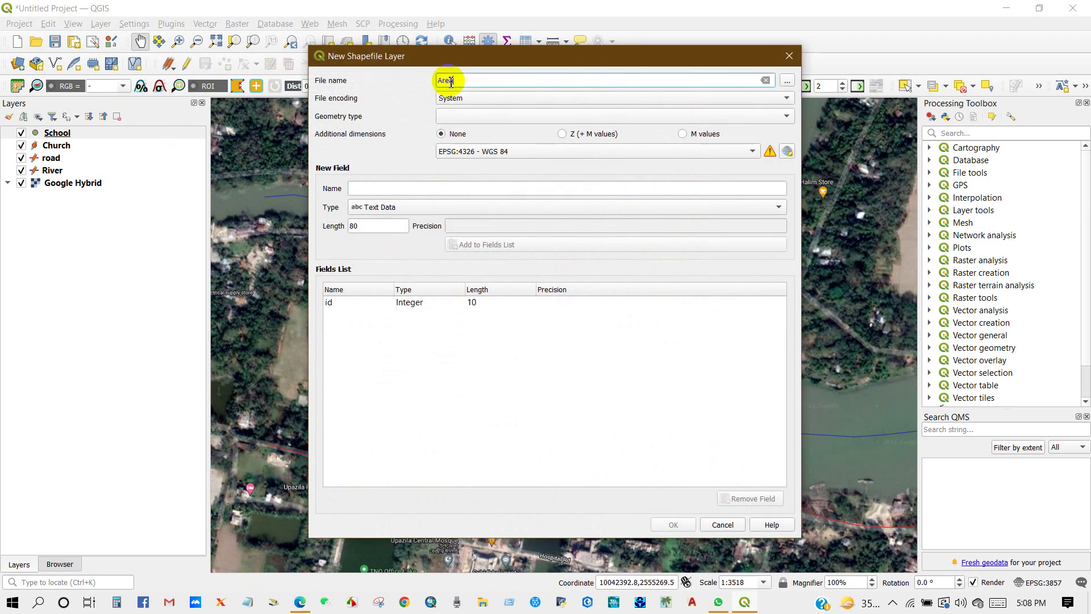
click(462, 115)
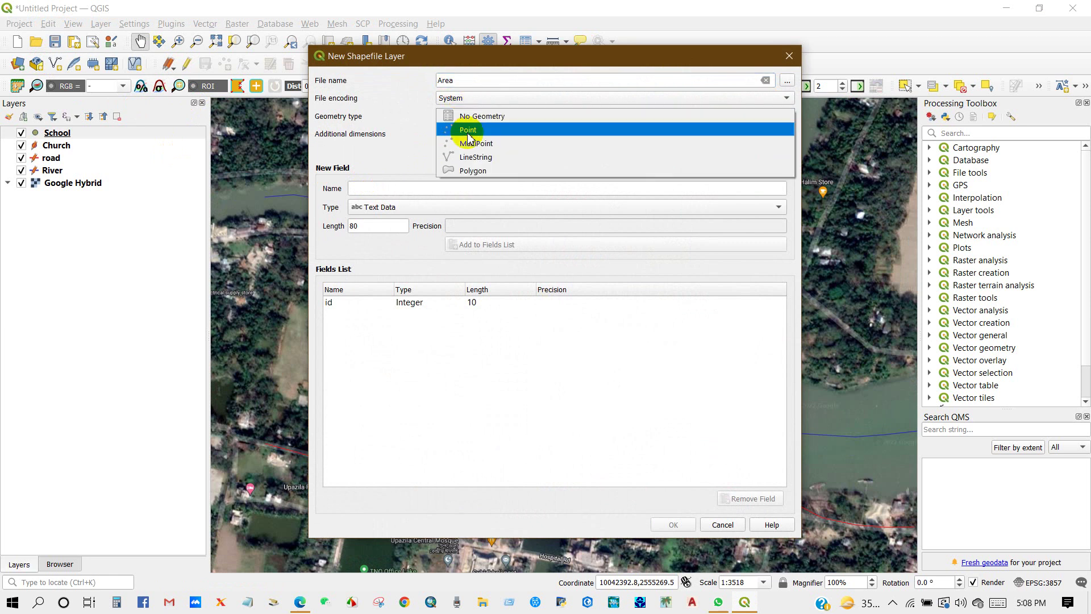
click(465, 172)
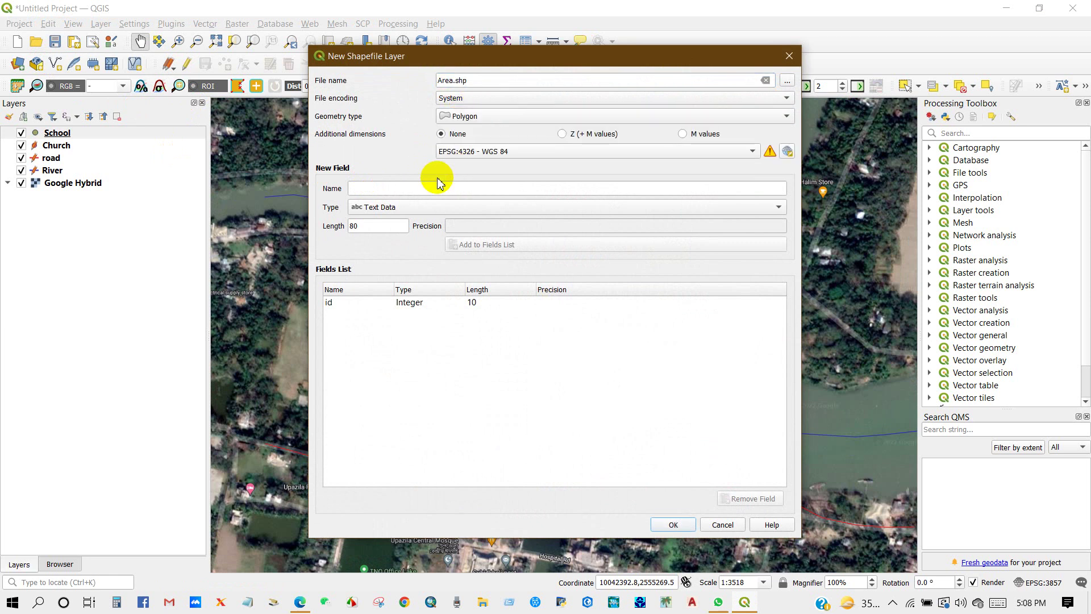
click(397, 187)
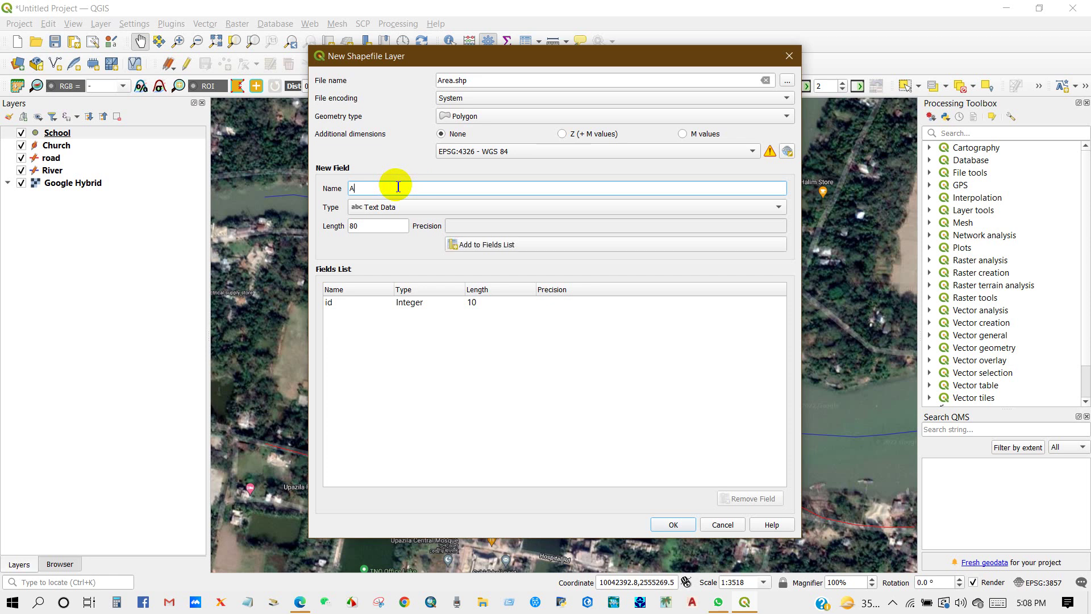
text(Area.)
click(484, 244)
click(675, 524)
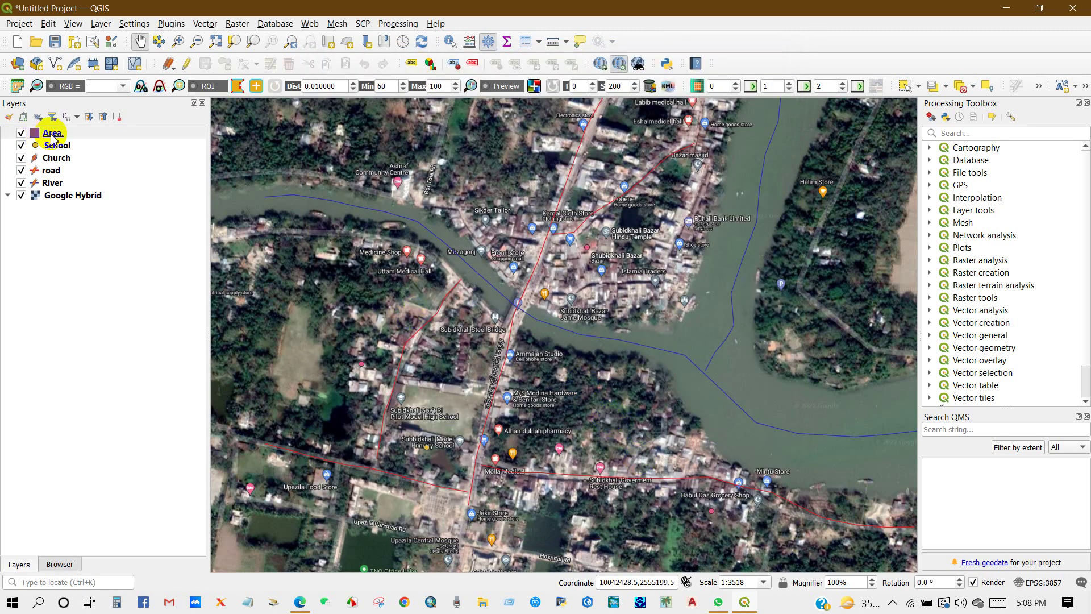
click(53, 135)
Start editing the Area. layer and trace the polygon outline east along the riverbank road
click(187, 66)
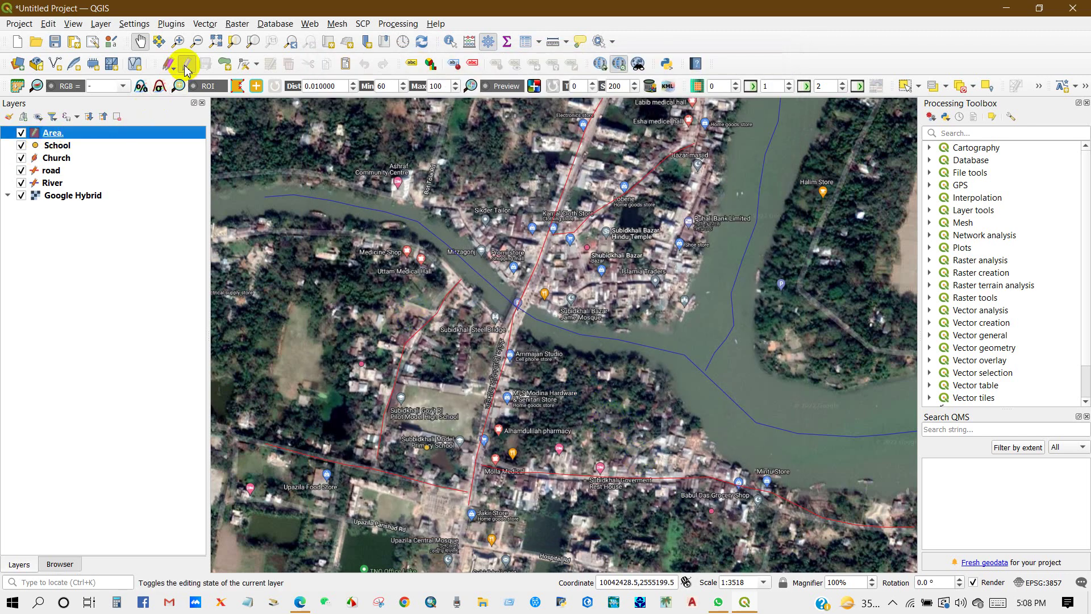
click(226, 65)
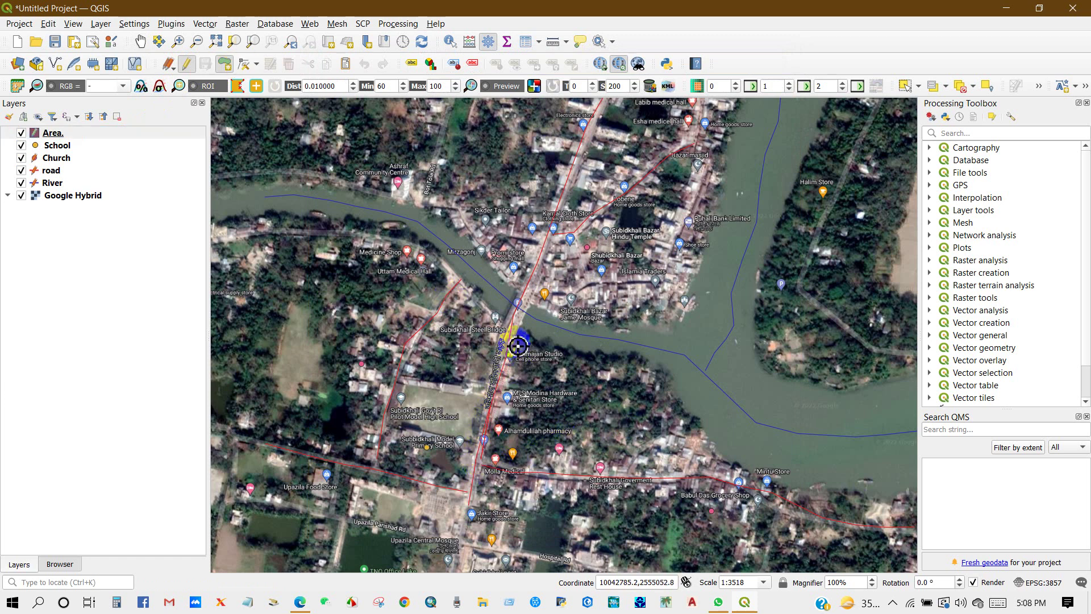
click(555, 347)
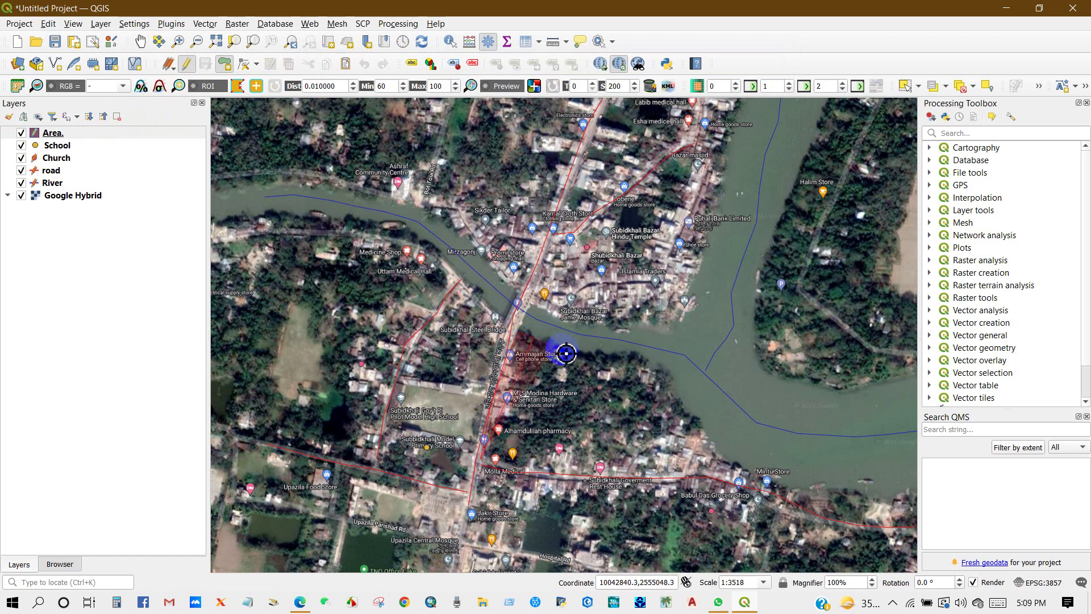
click(593, 349)
click(660, 374)
click(692, 401)
click(708, 435)
click(717, 452)
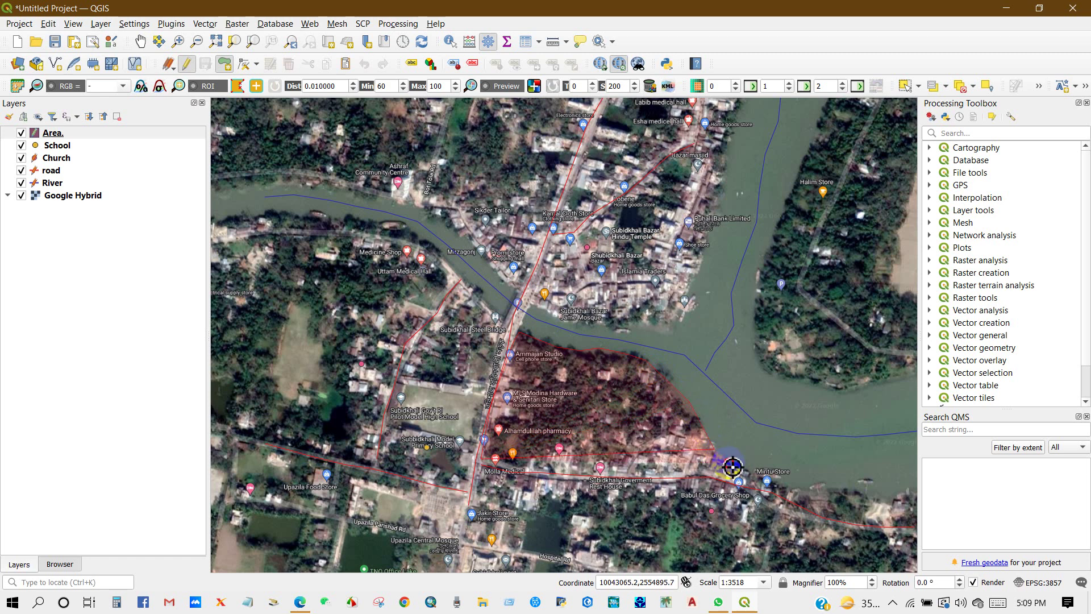
click(778, 484)
click(864, 499)
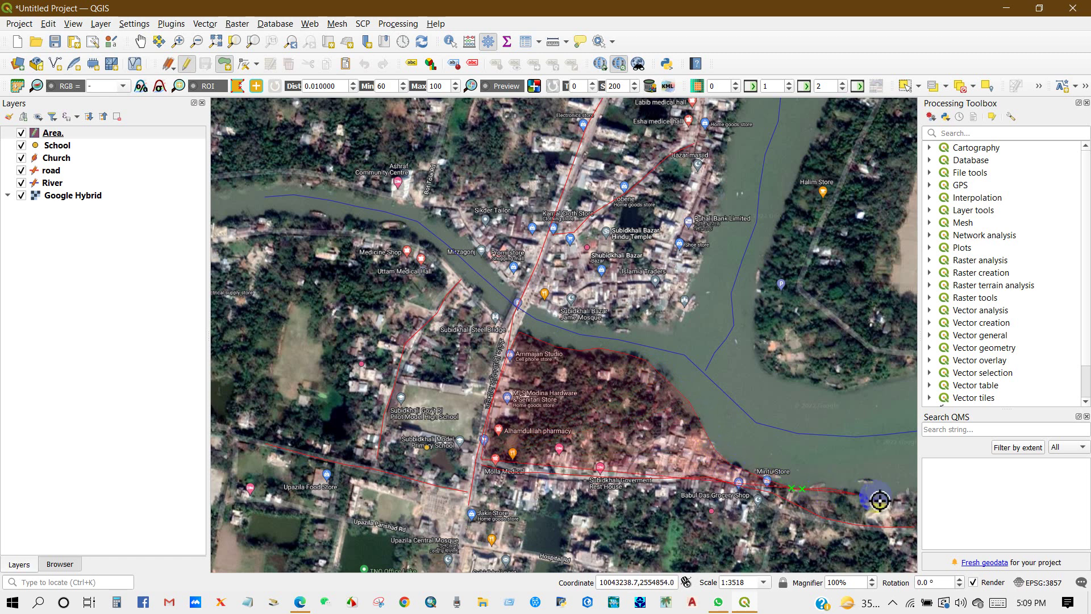
Close the polygon back west along the road and save it with id 1 and Area 'arshi'
click(917, 506)
click(915, 529)
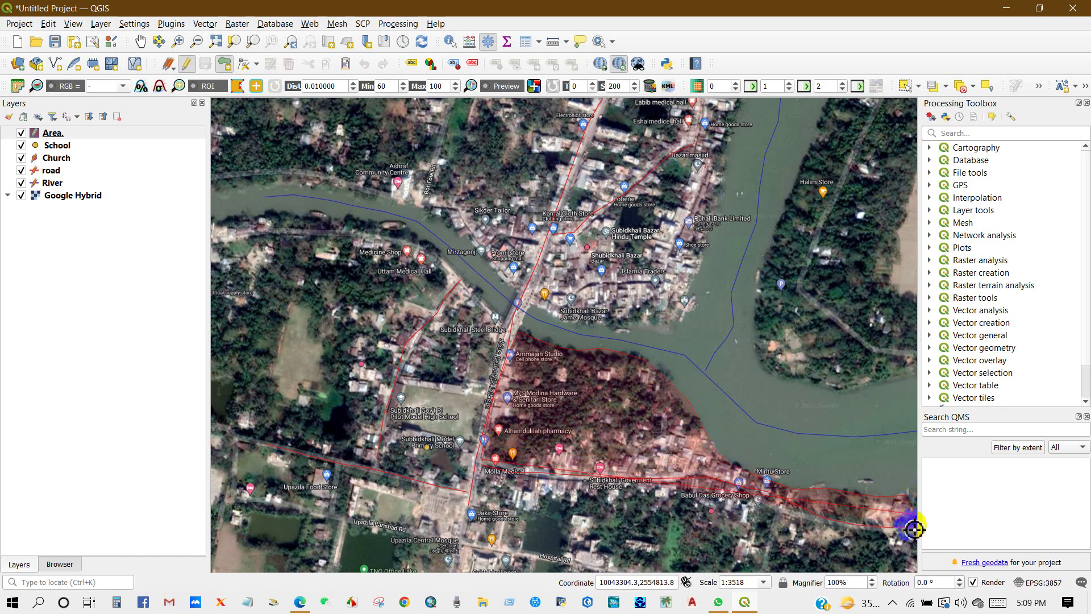
click(791, 498)
click(738, 479)
click(648, 481)
click(498, 467)
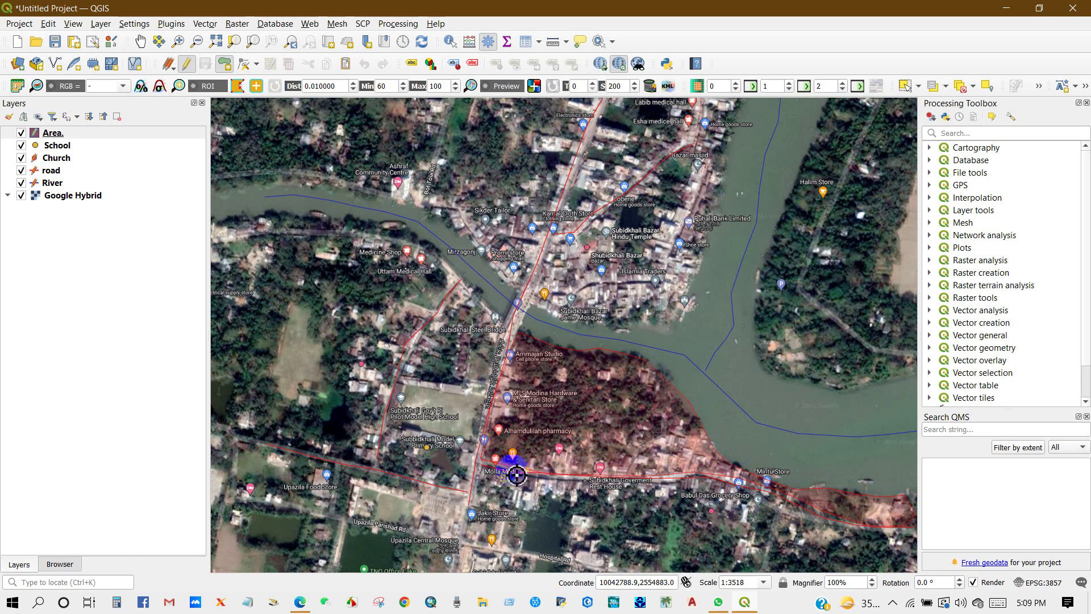
right_click(490, 466)
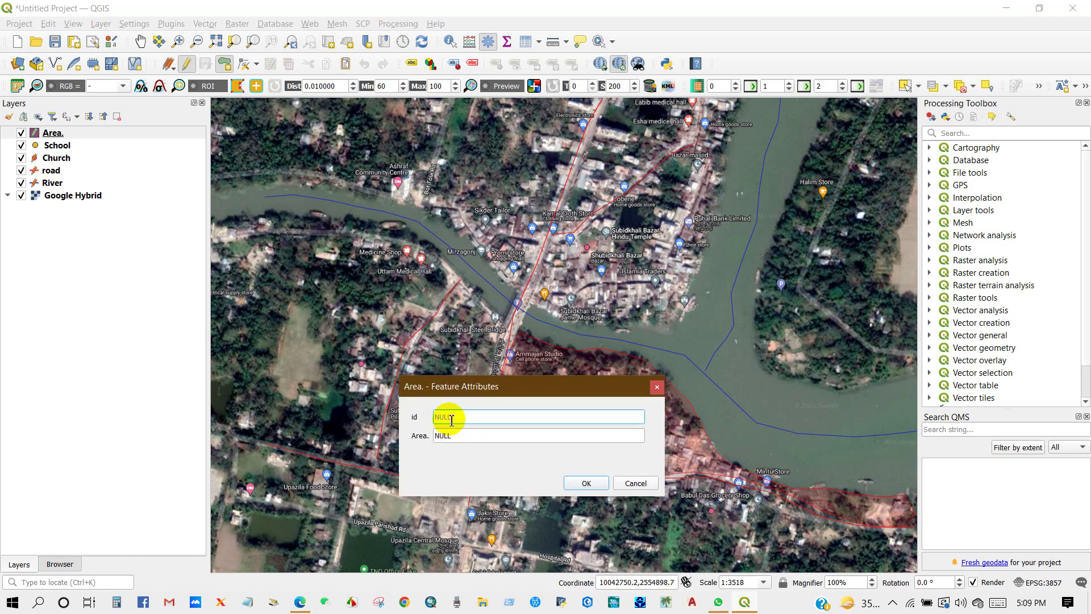
click(452, 434)
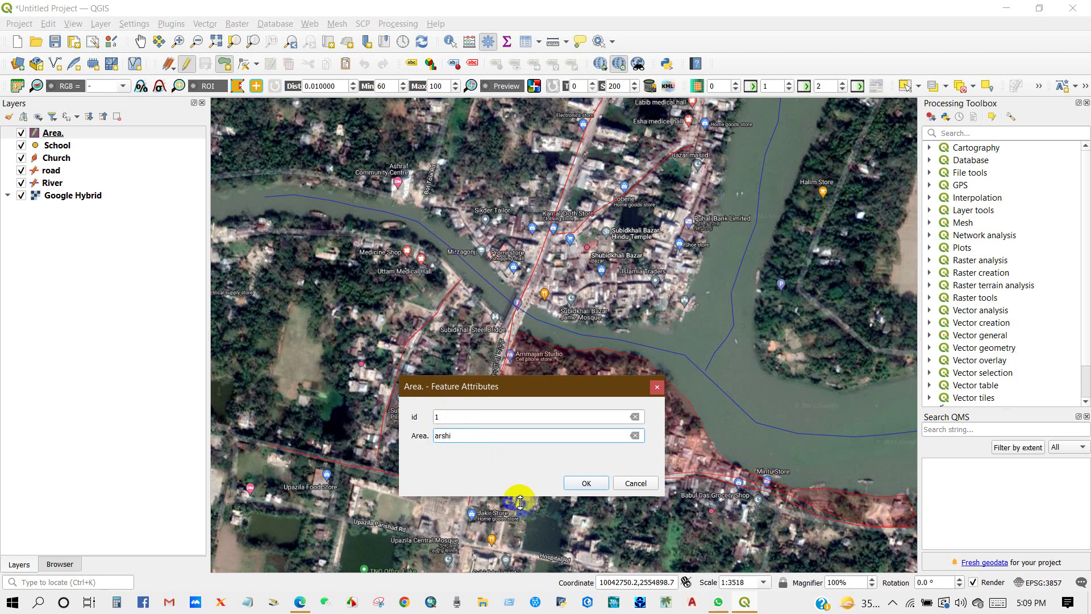
click(588, 483)
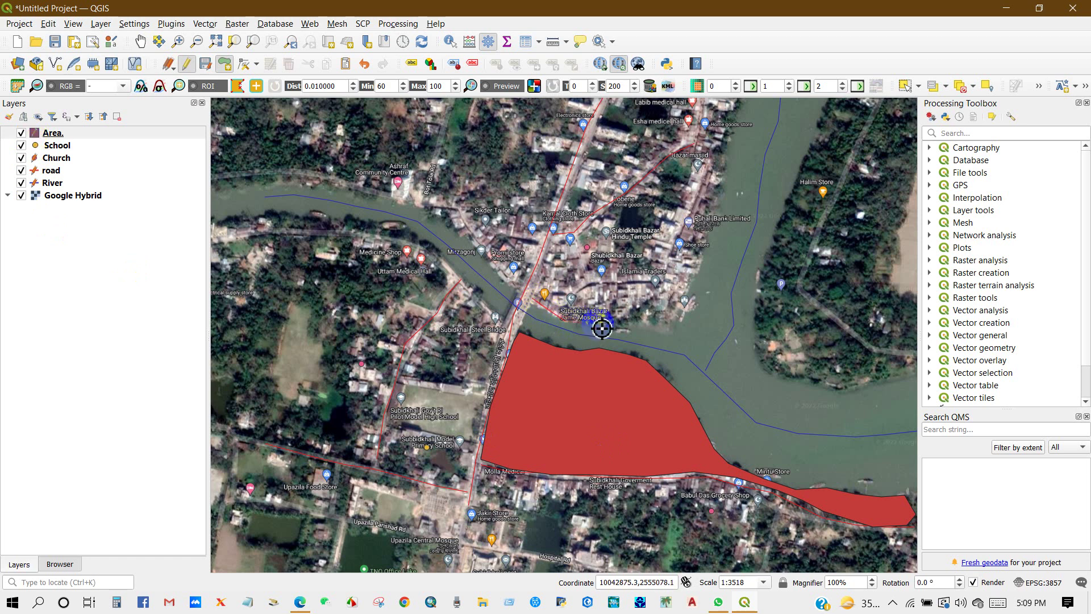
click(684, 327)
Trace the second polygon around the bazaar block north of the river
click(694, 284)
click(705, 242)
click(717, 196)
click(731, 143)
click(666, 155)
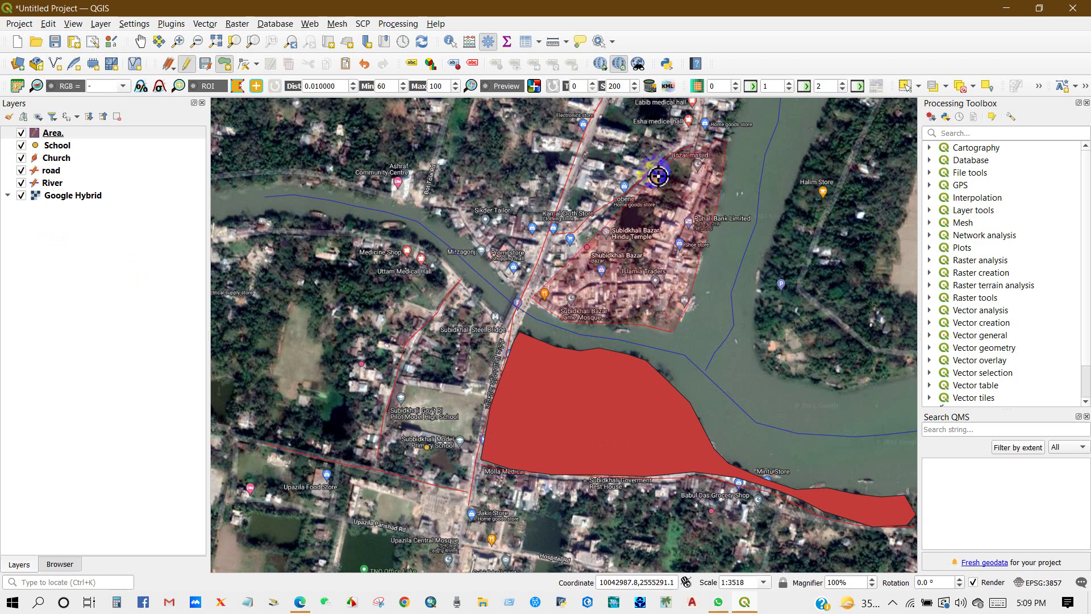
click(571, 233)
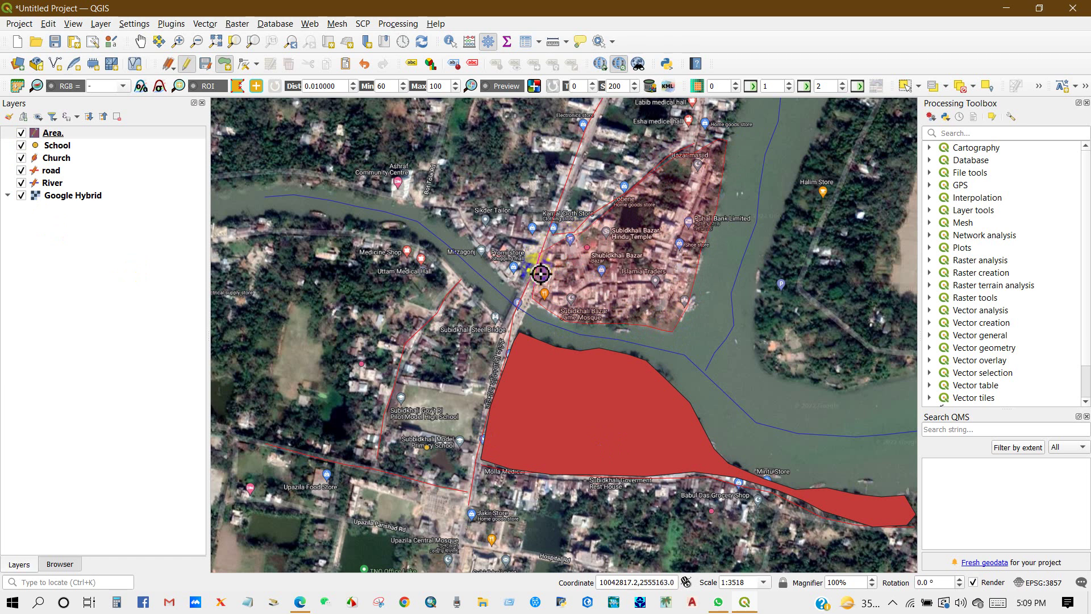
right_click(533, 291)
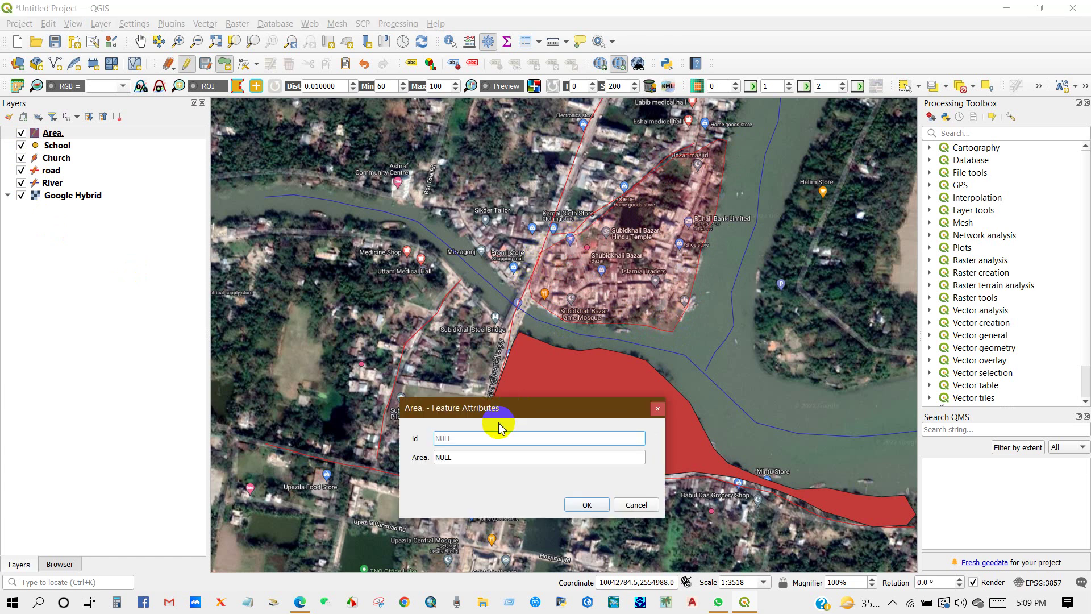
Give the second polygon id 2 and Area 'kdieun', then hide the Google Hybrid basemap
text(2)
key(Tab)
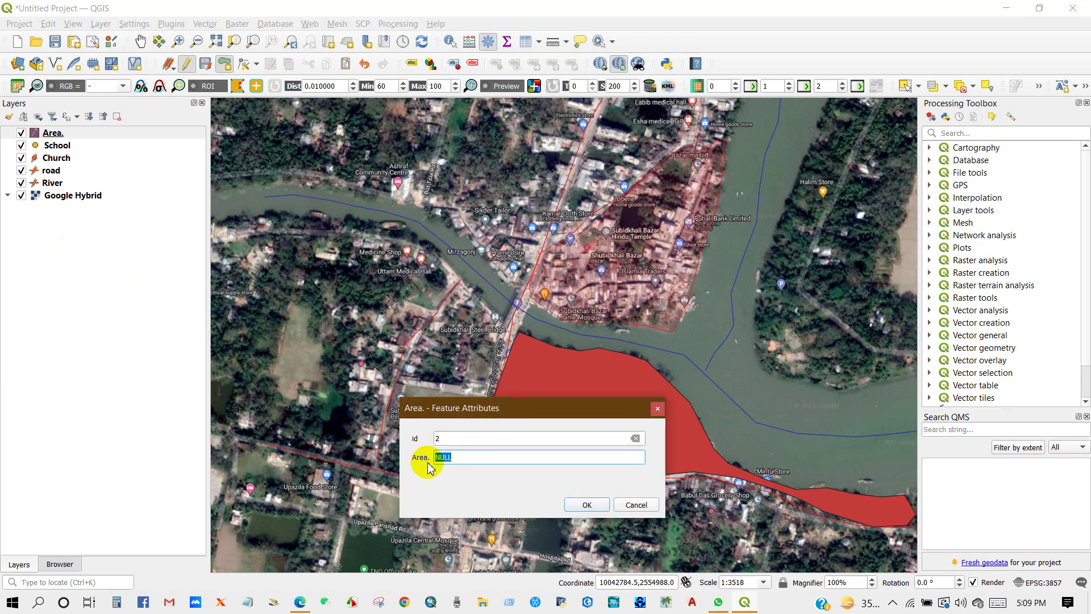
text(kdieun)
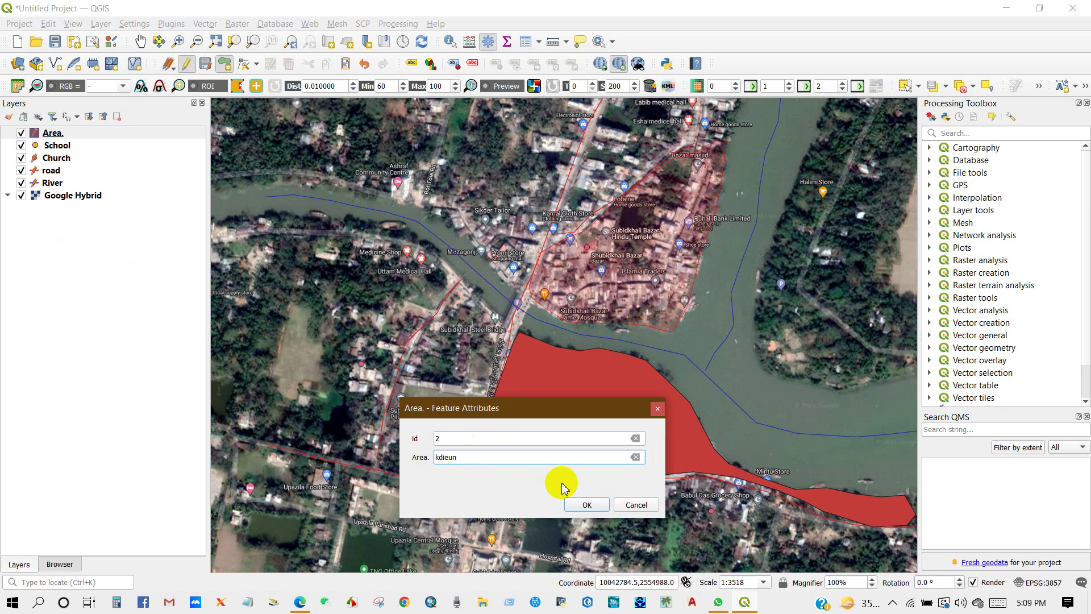
click(586, 504)
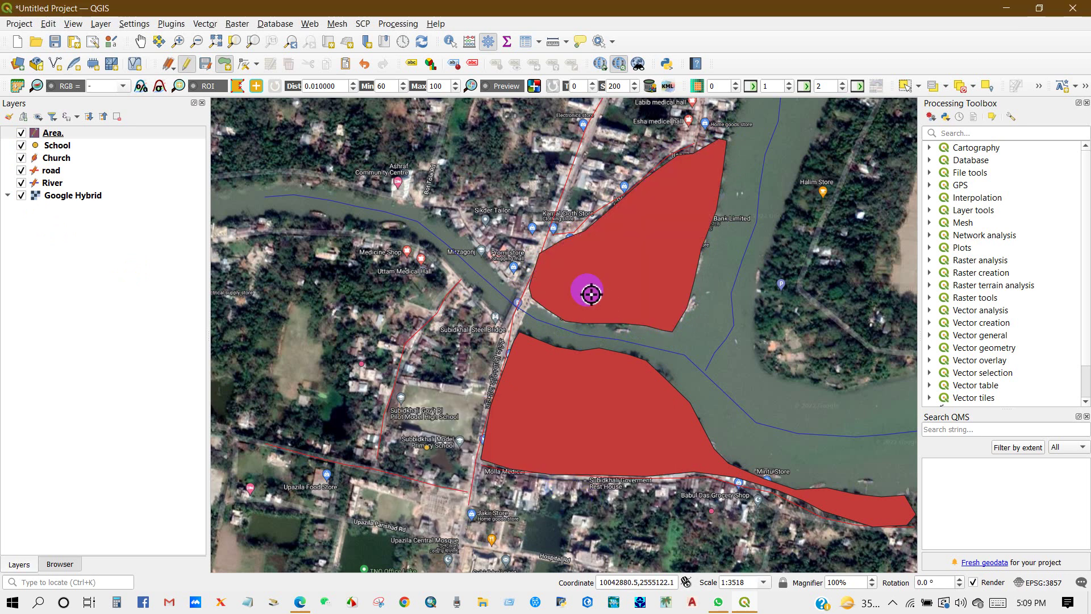
click(22, 195)
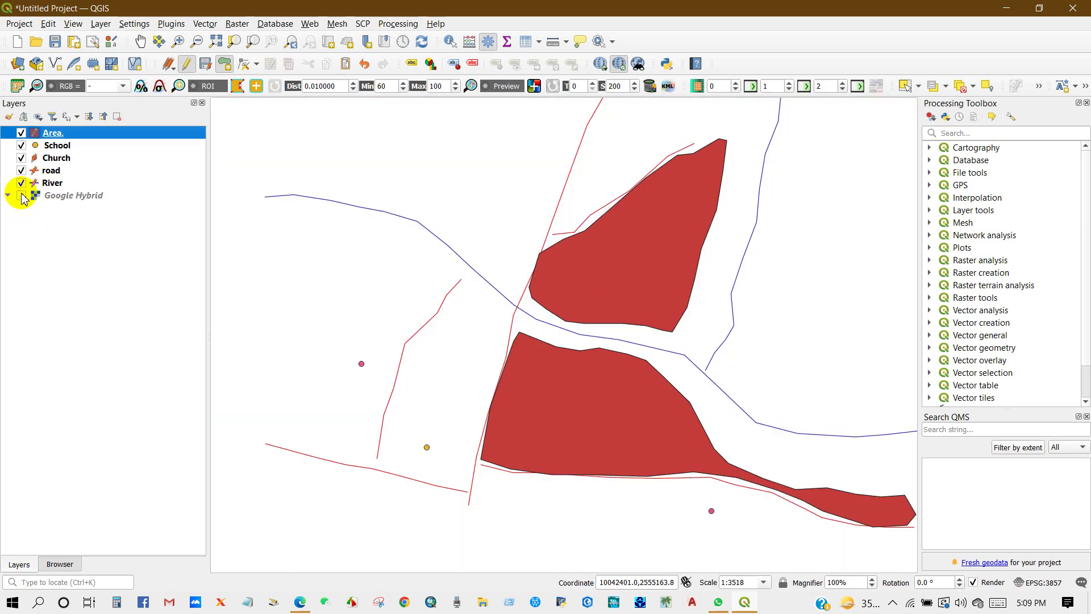
Restyle the Area. polygons as outlines only
click(22, 195)
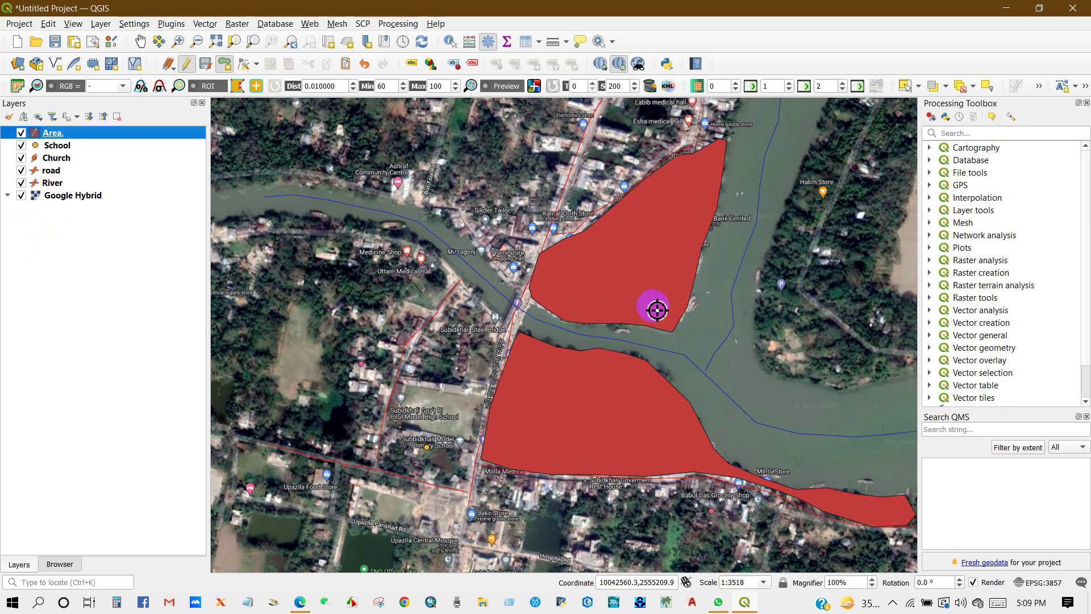
double_click(38, 136)
click(573, 169)
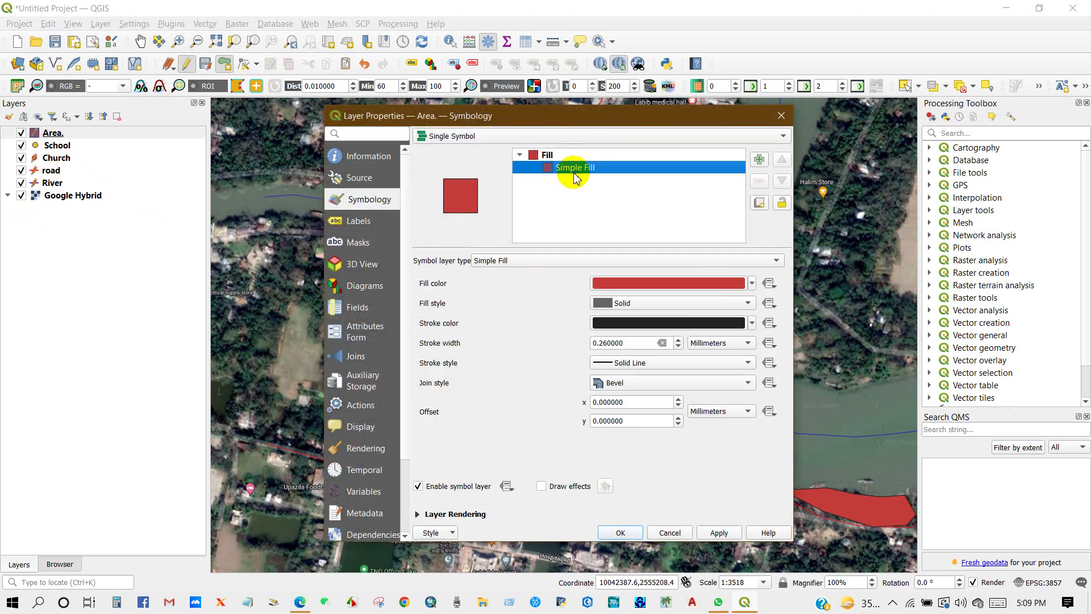
click(608, 260)
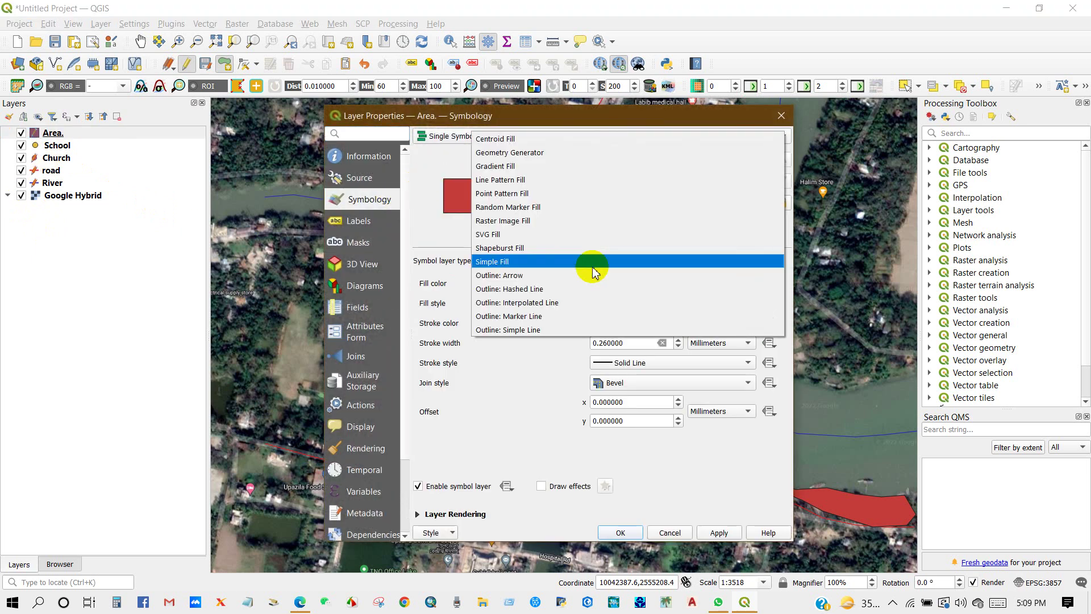
click(522, 329)
click(626, 532)
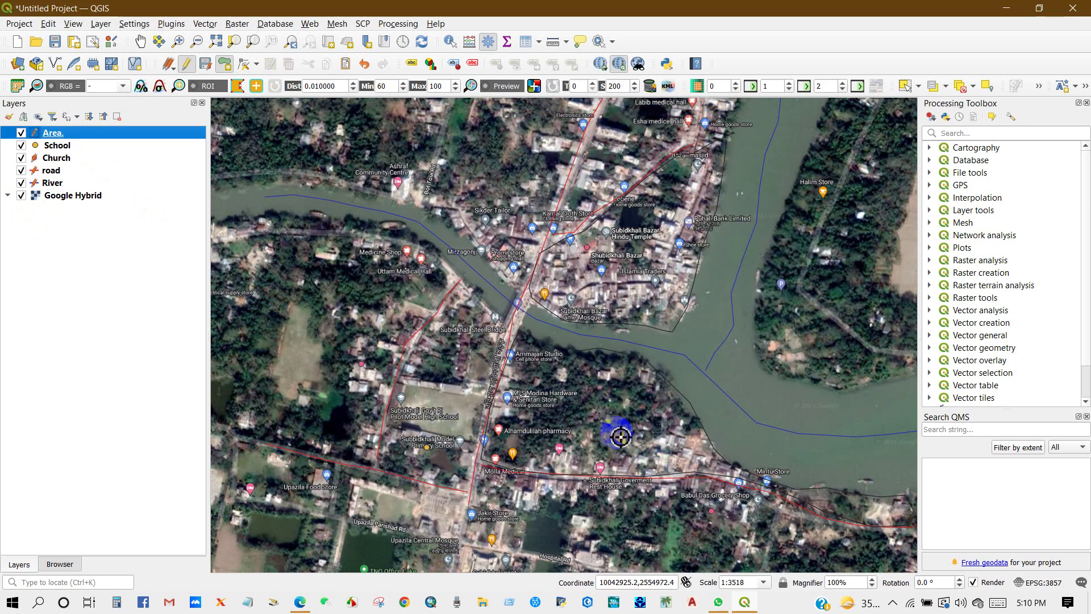
click(22, 196)
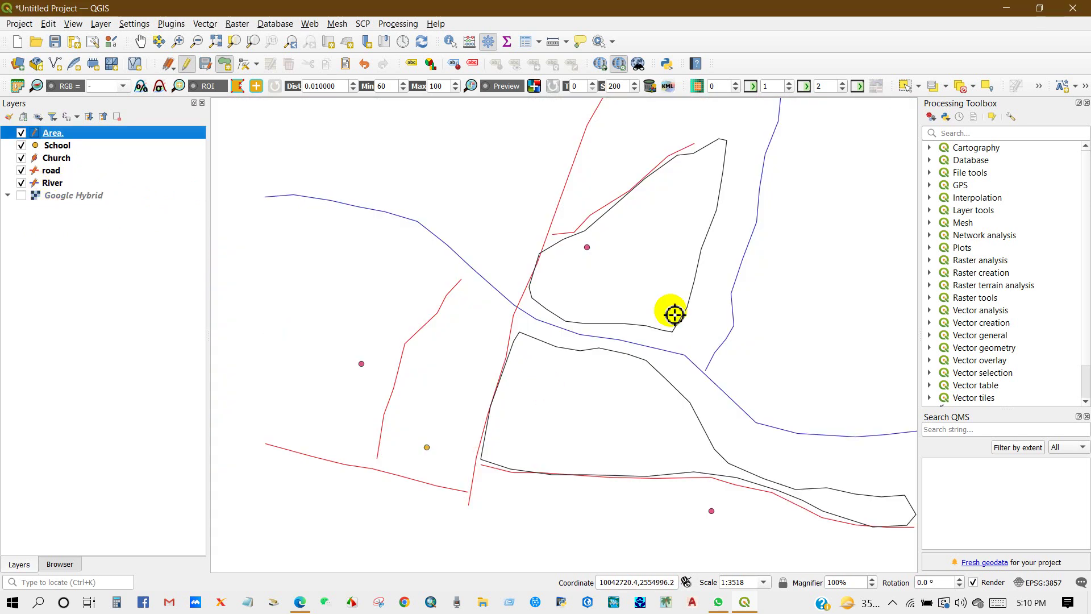
click(22, 195)
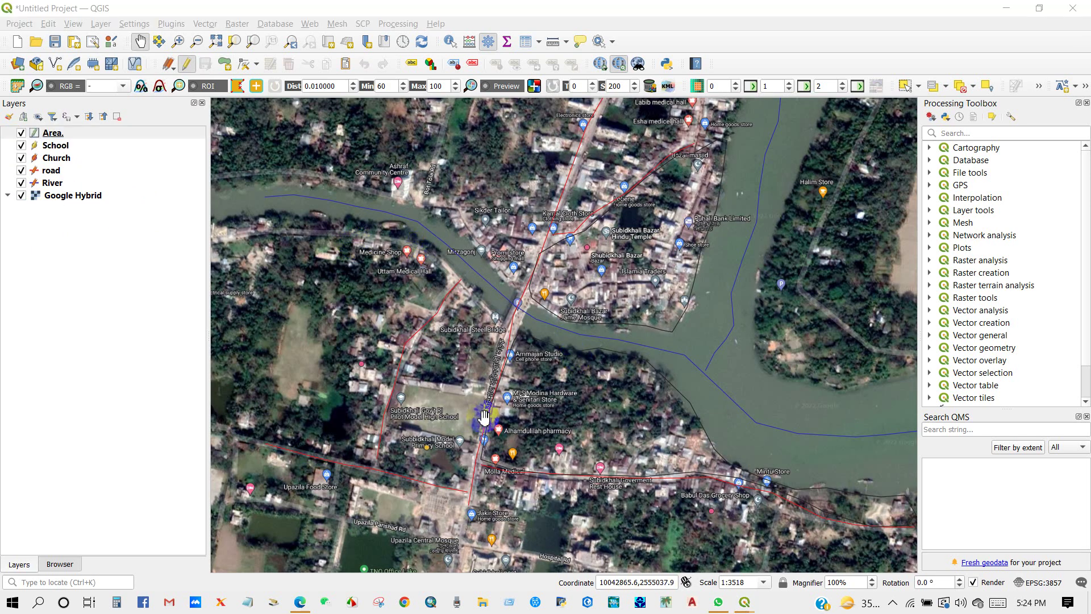
Change the Church marker to a cross rotated -1.50°
click(34, 160)
double_click(34, 161)
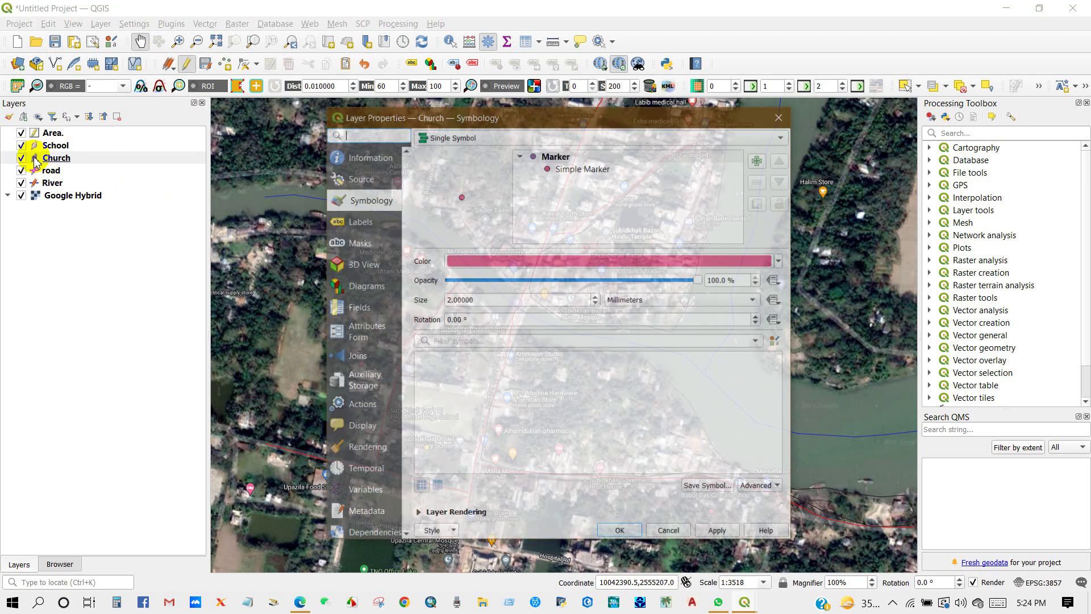
click(583, 167)
scroll(597, 341, down, 5)
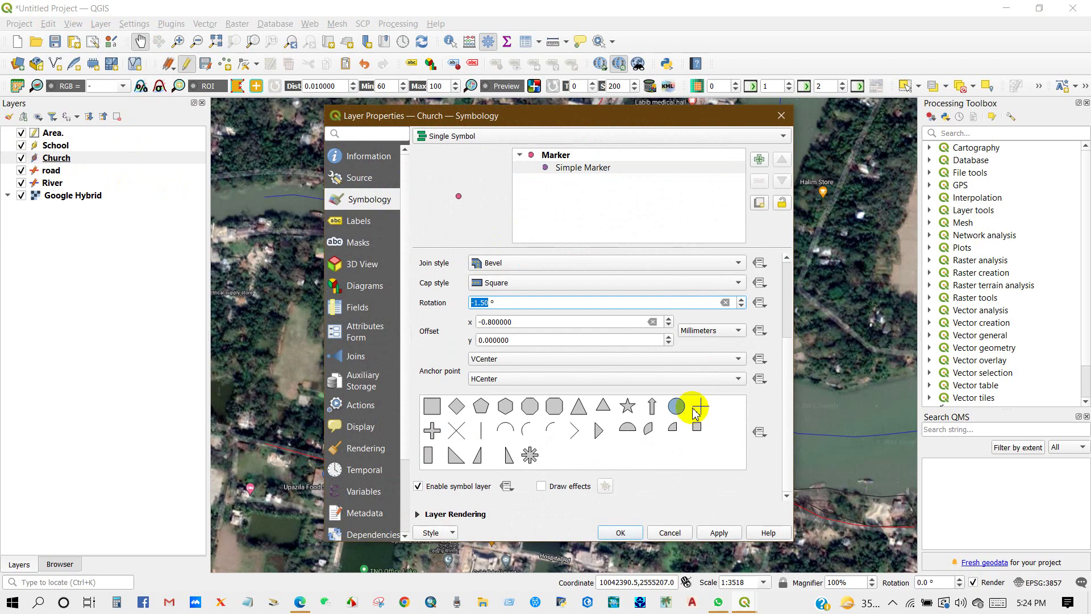
click(431, 431)
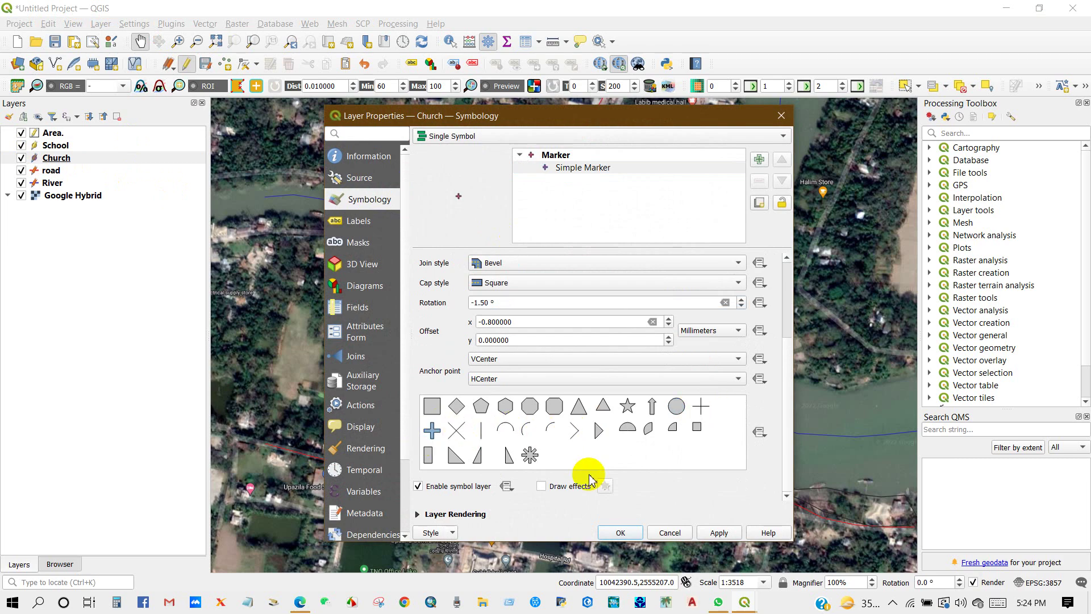
click(621, 532)
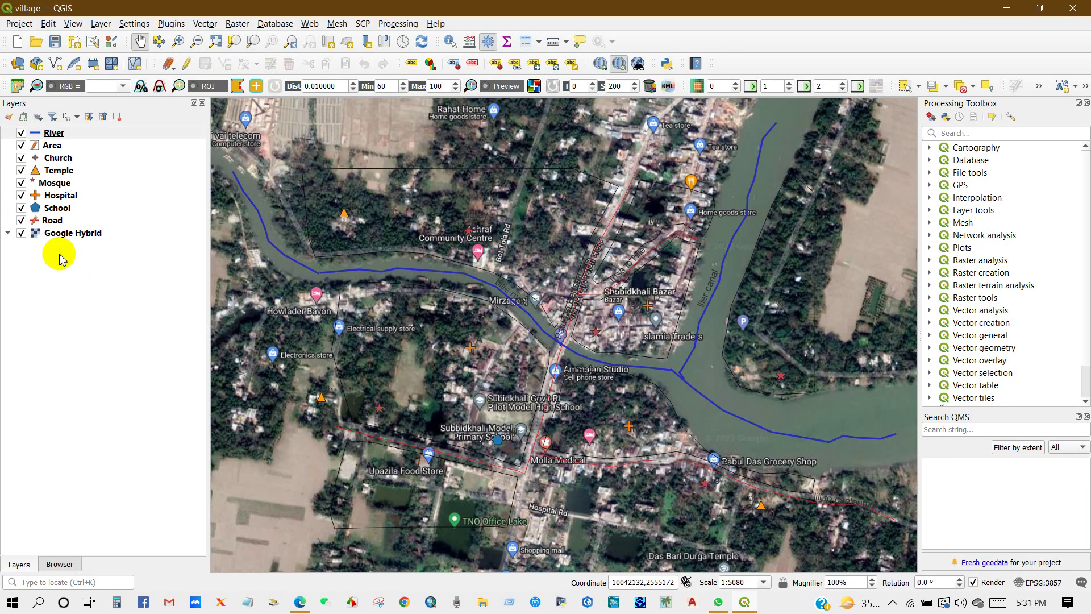
Create a new print layout titled 'Ardasha Village'
click(21, 232)
drag(482, 363, 488, 371)
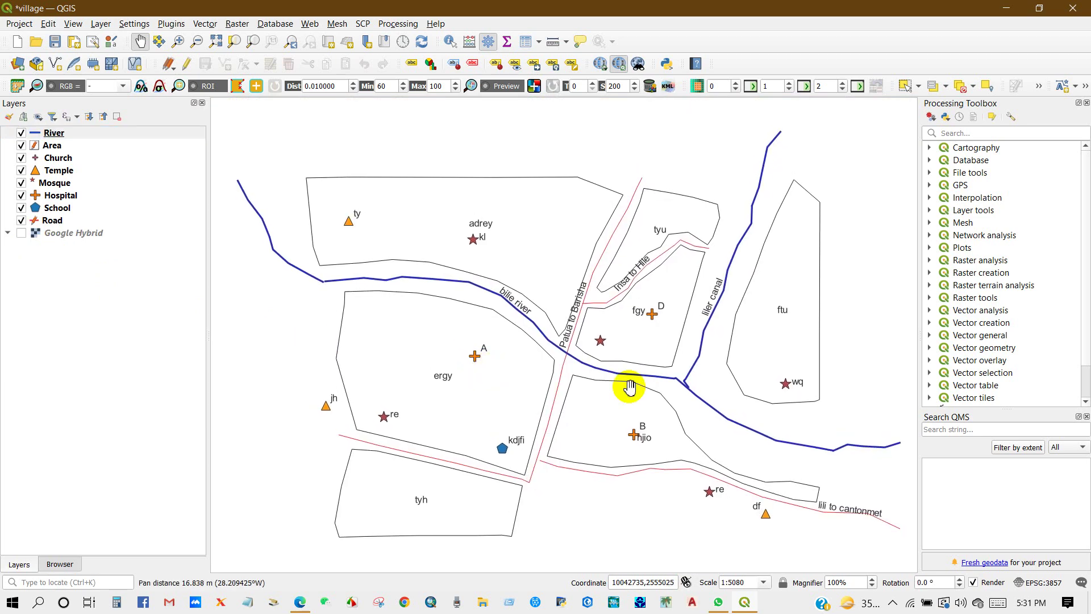
click(53, 220)
click(187, 63)
click(21, 232)
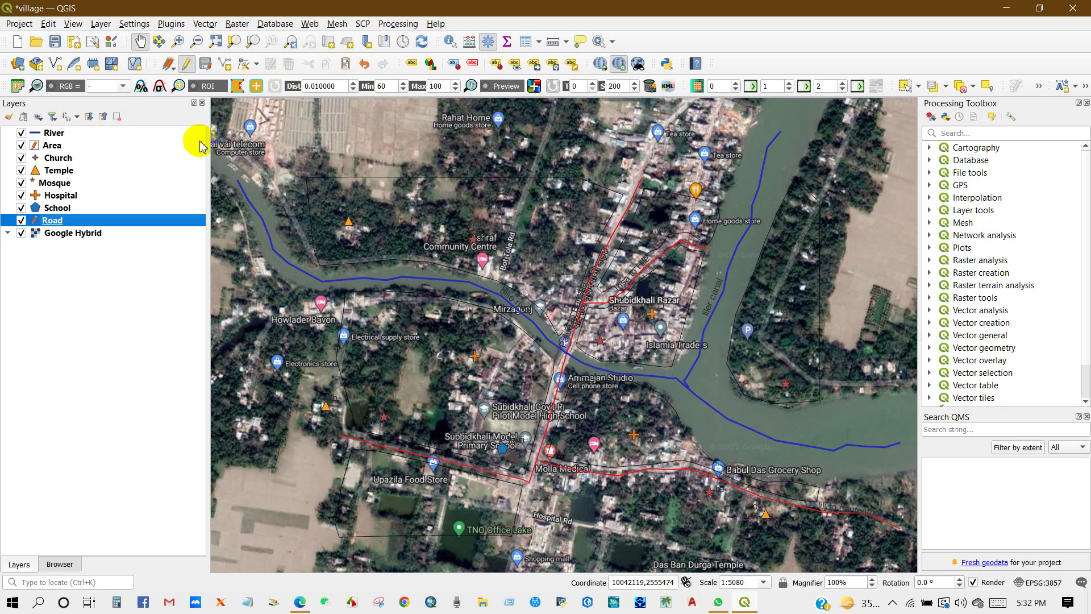
click(74, 43)
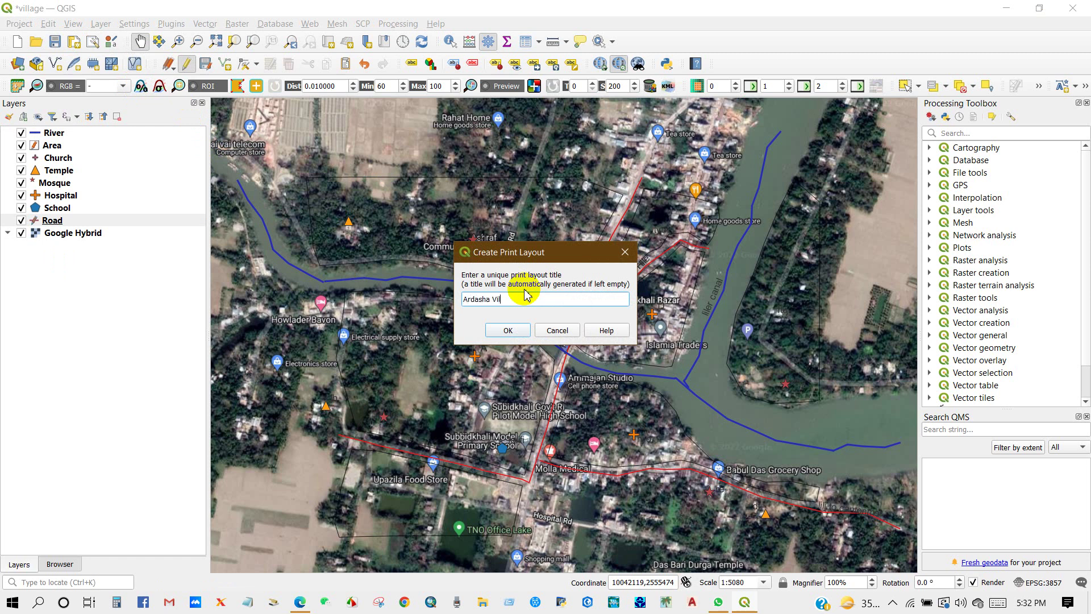
click(514, 340)
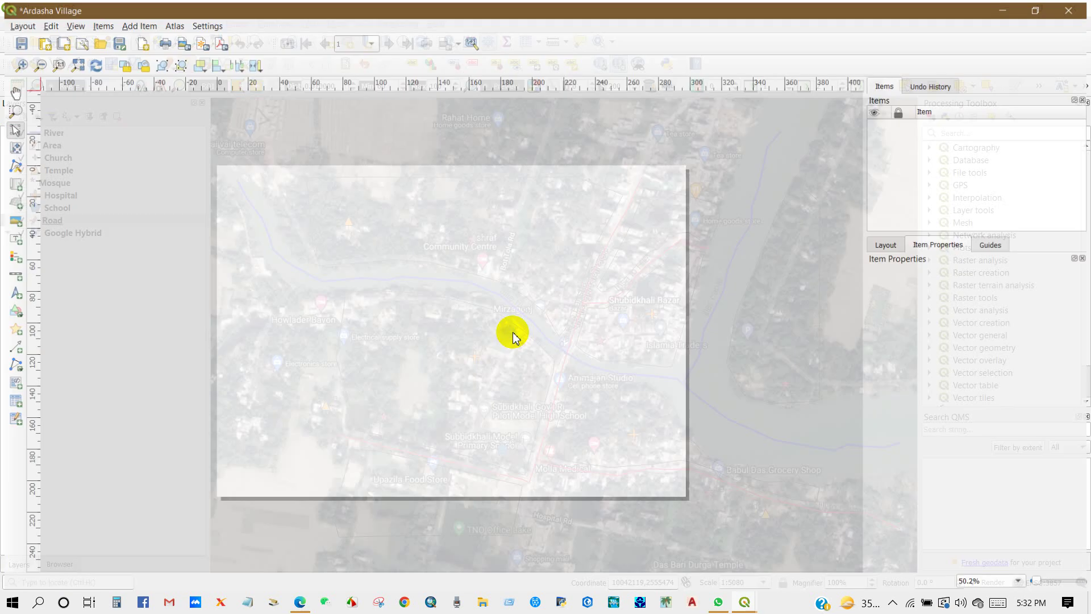
Draw a Map 1 item on the Ardasha Village page, narrow it, and return to the main window
scroll(492, 333, up, 3)
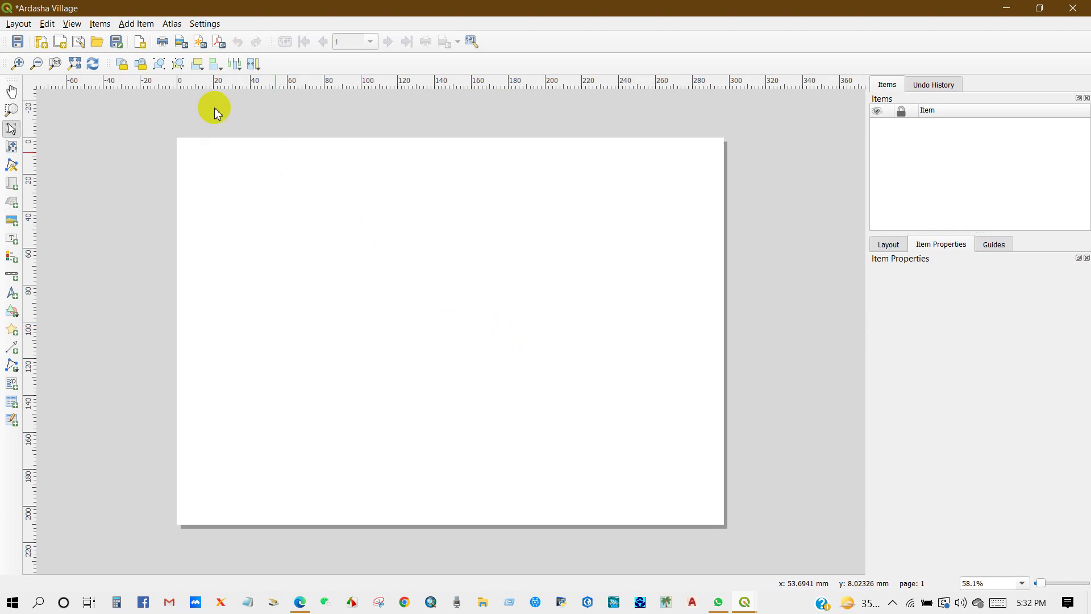
click(136, 24)
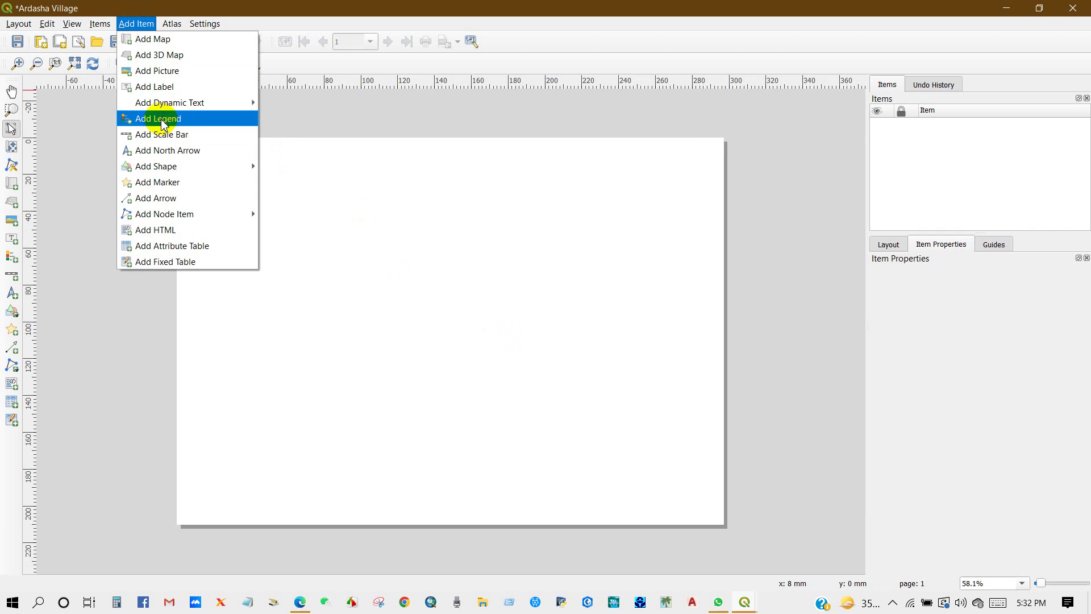
click(162, 39)
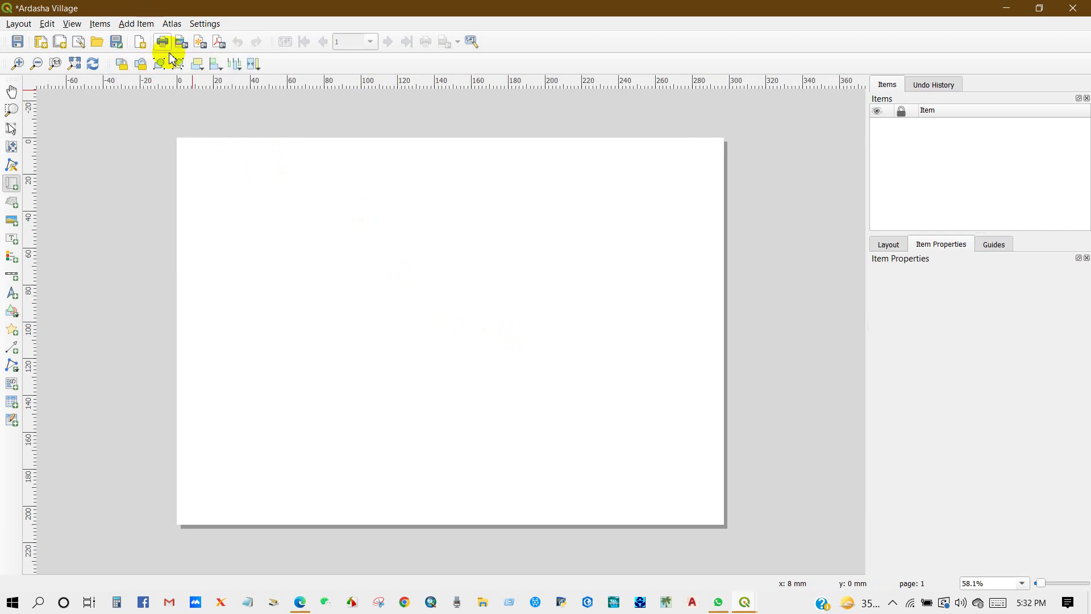
drag(208, 181, 615, 491)
mouse_move(604, 502)
mouse_down()
mouse_move(553, 502)
mouse_move(564, 498)
mouse_up()
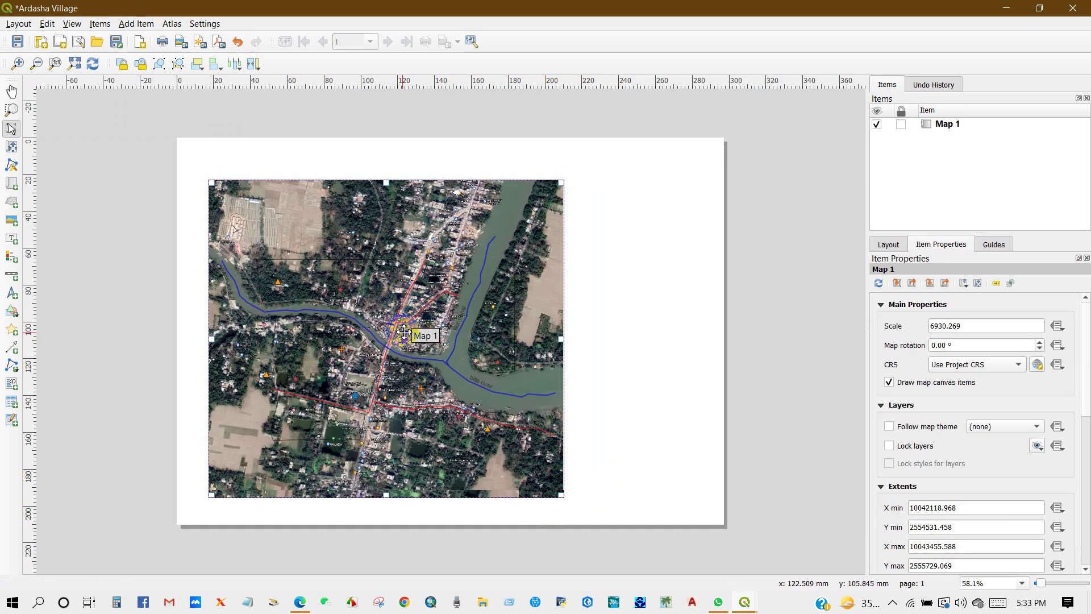
mouse_move(745, 601)
click(713, 563)
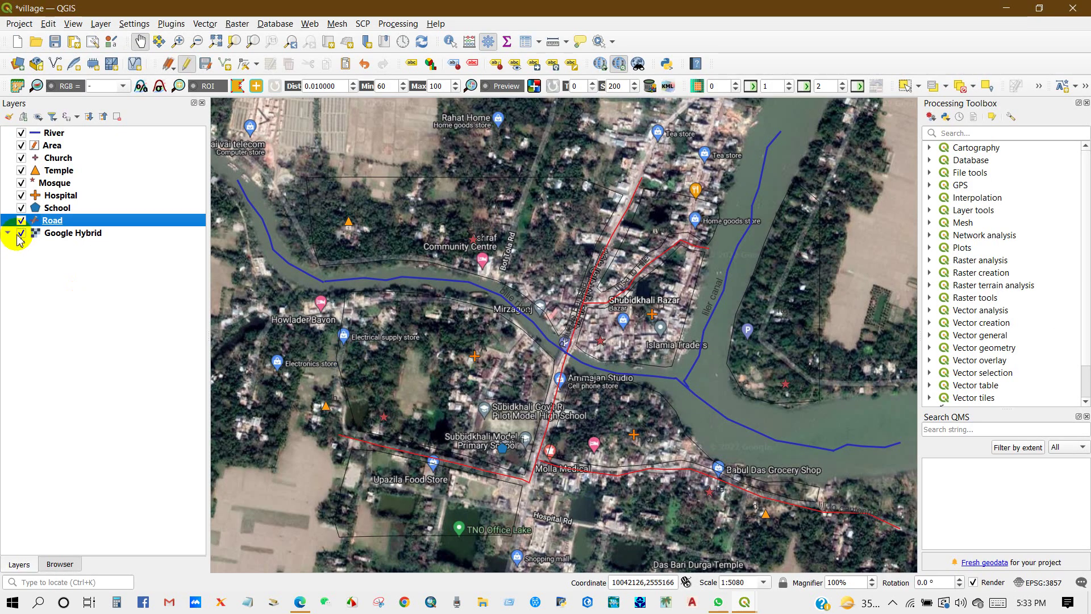
Hide Google Hybrid and refresh Map 1 so it shows only vector layers, nudging it up
click(20, 235)
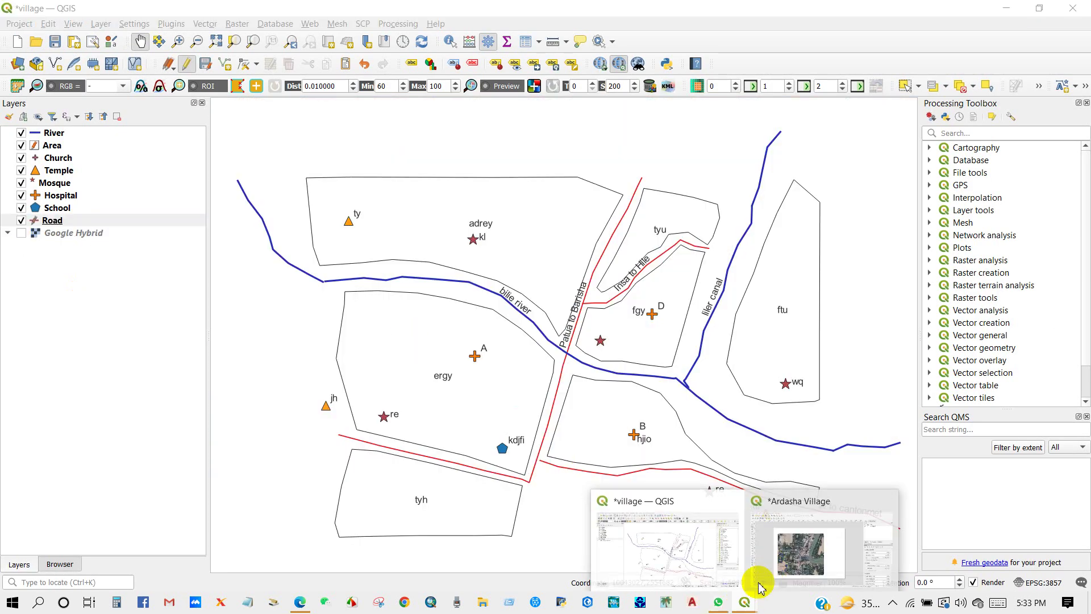
click(760, 585)
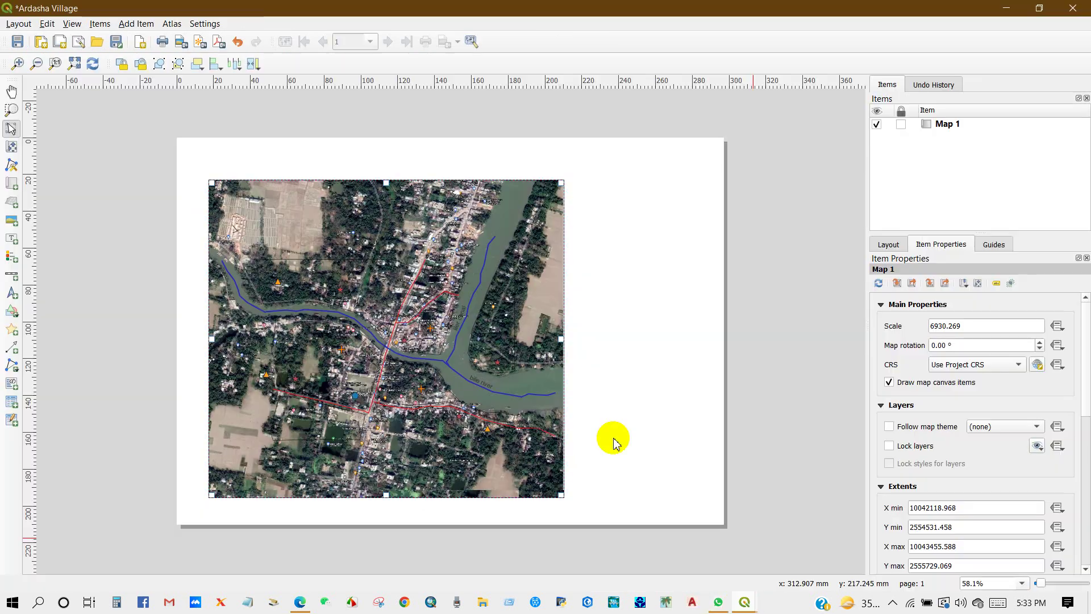
click(93, 64)
drag(426, 221, 426, 212)
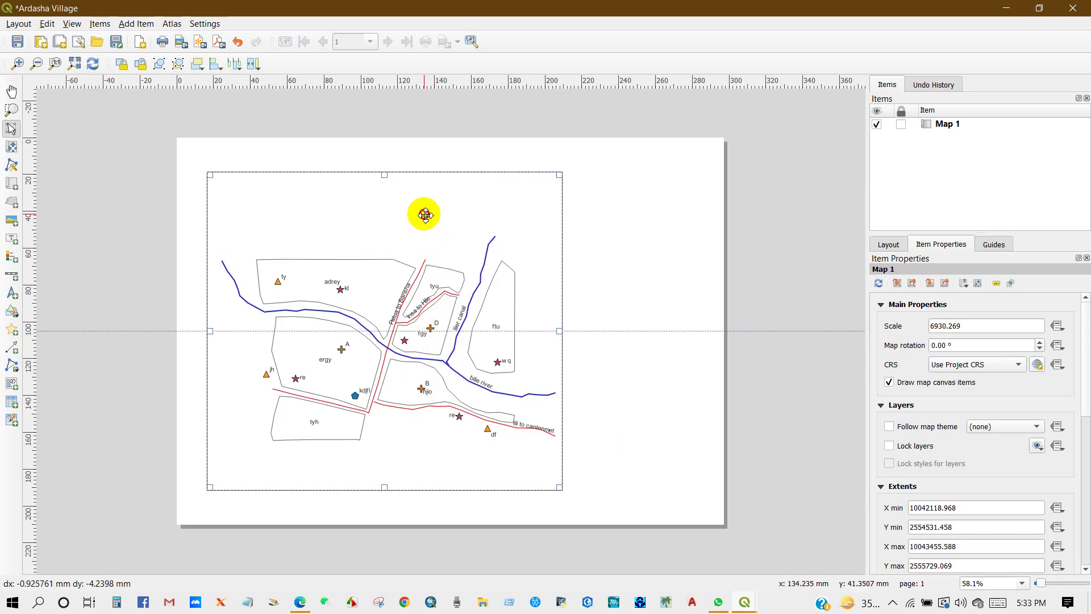
Move Map 1 slightly higher on the page and give it a 0.30 mm black frame
click(898, 284)
click(361, 349)
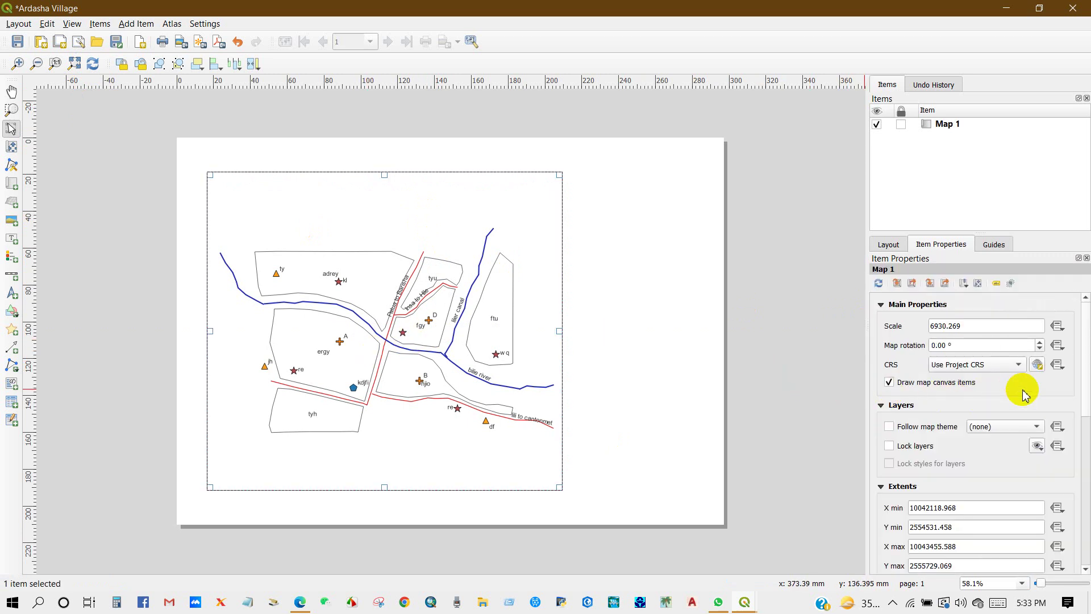
click(1087, 439)
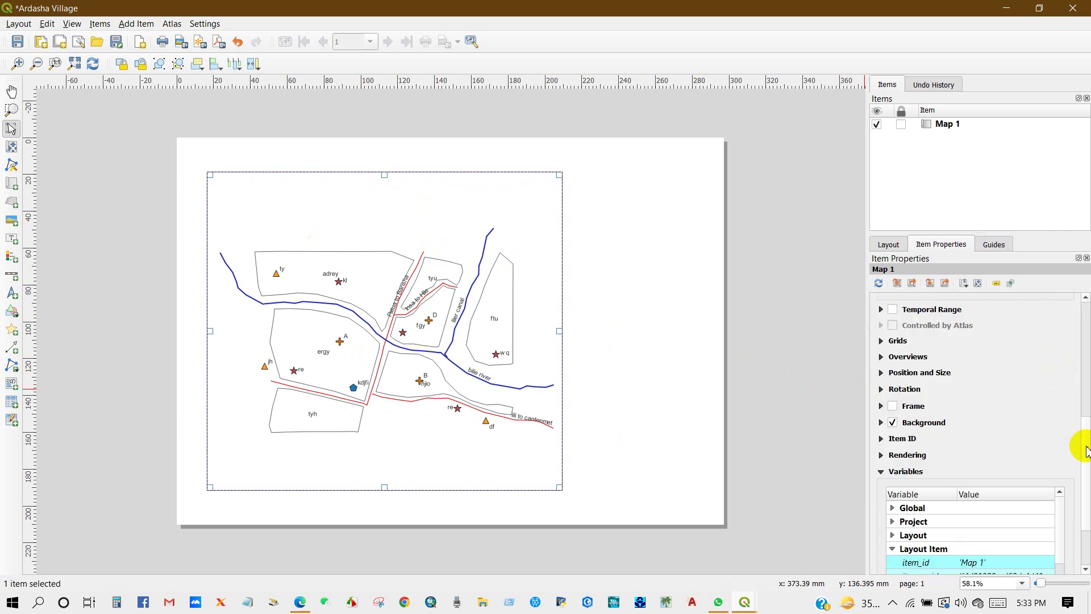
click(893, 406)
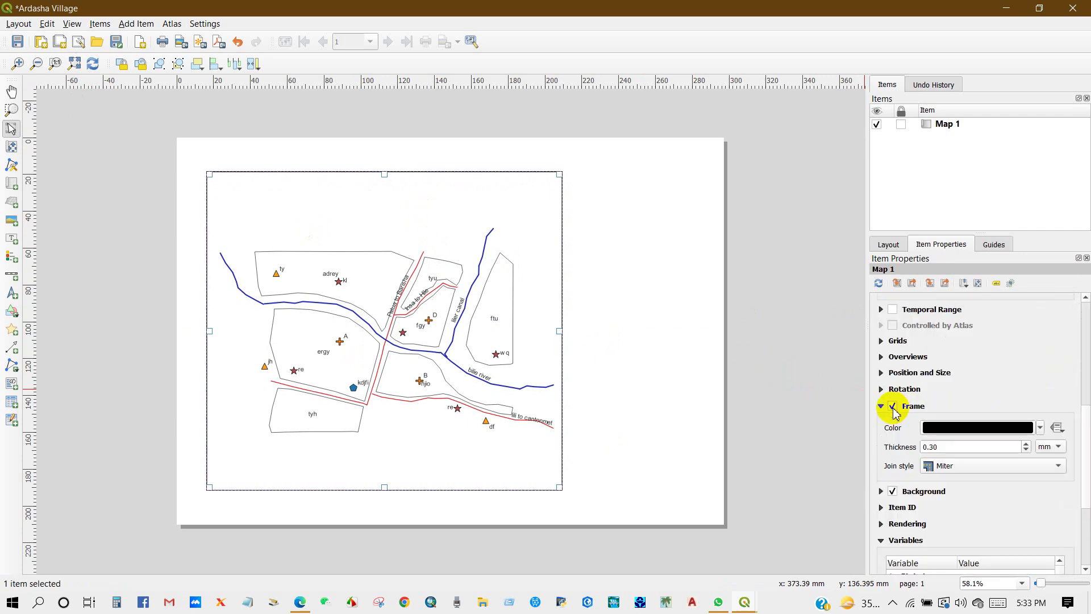
click(618, 262)
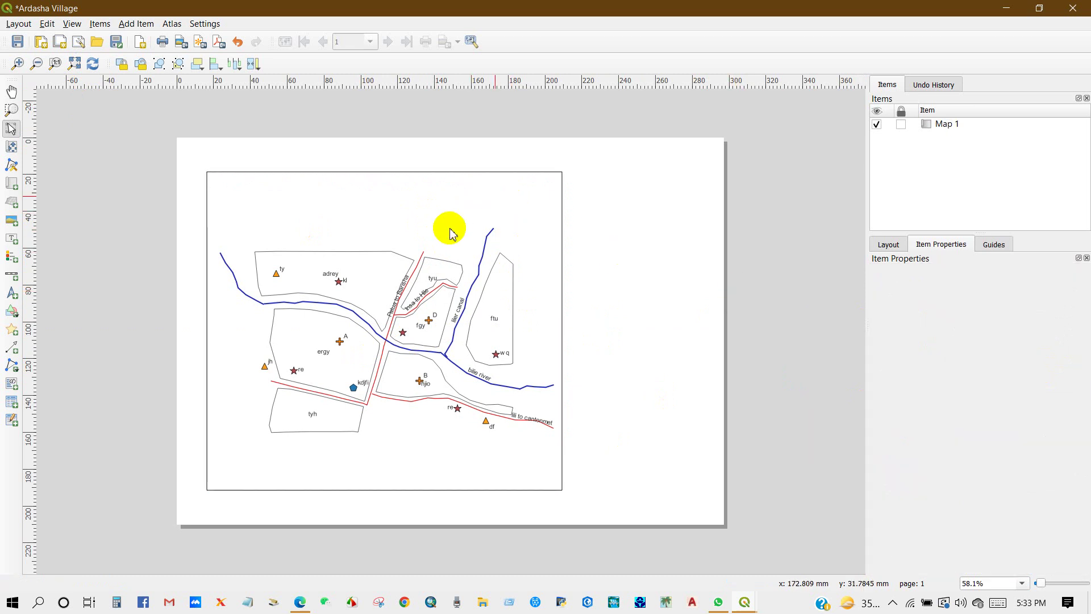
click(137, 23)
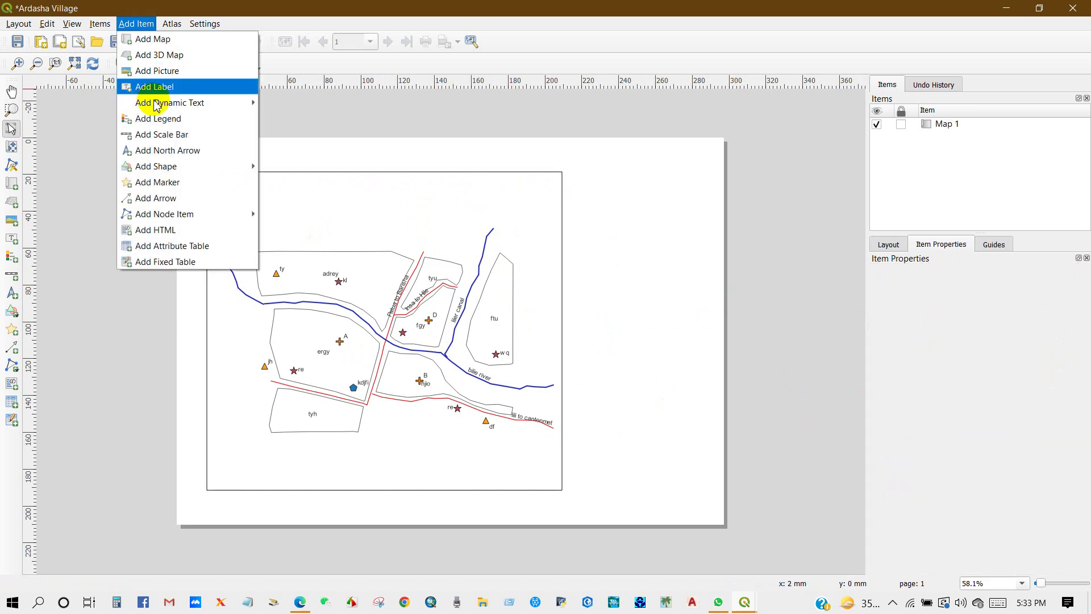
Draw a legend of the village layers and Google Hybrid beside Map 1, then return to the main window
click(155, 120)
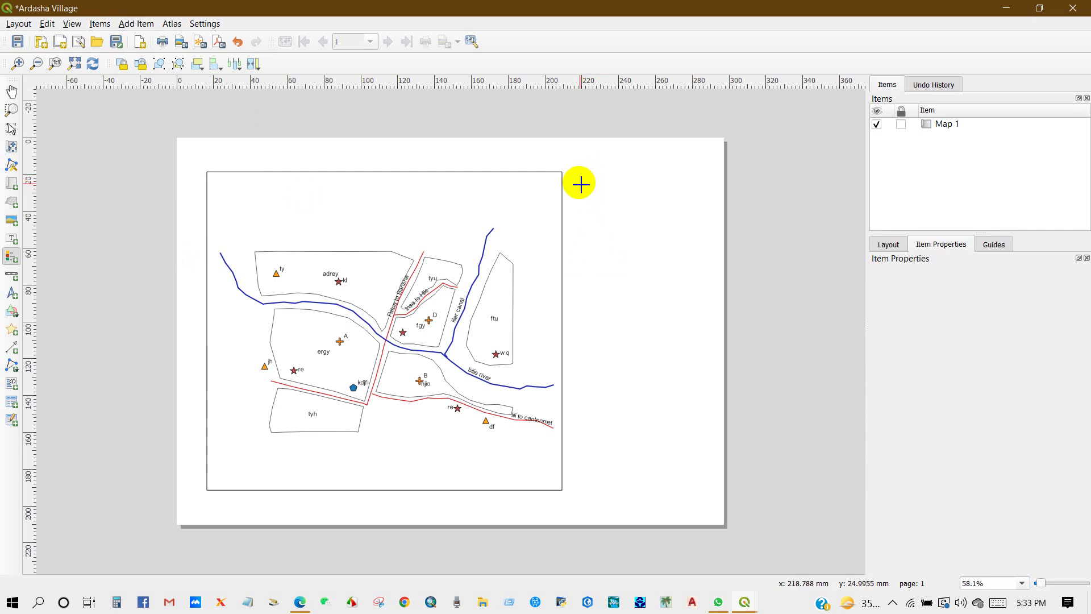
drag(580, 183, 710, 380)
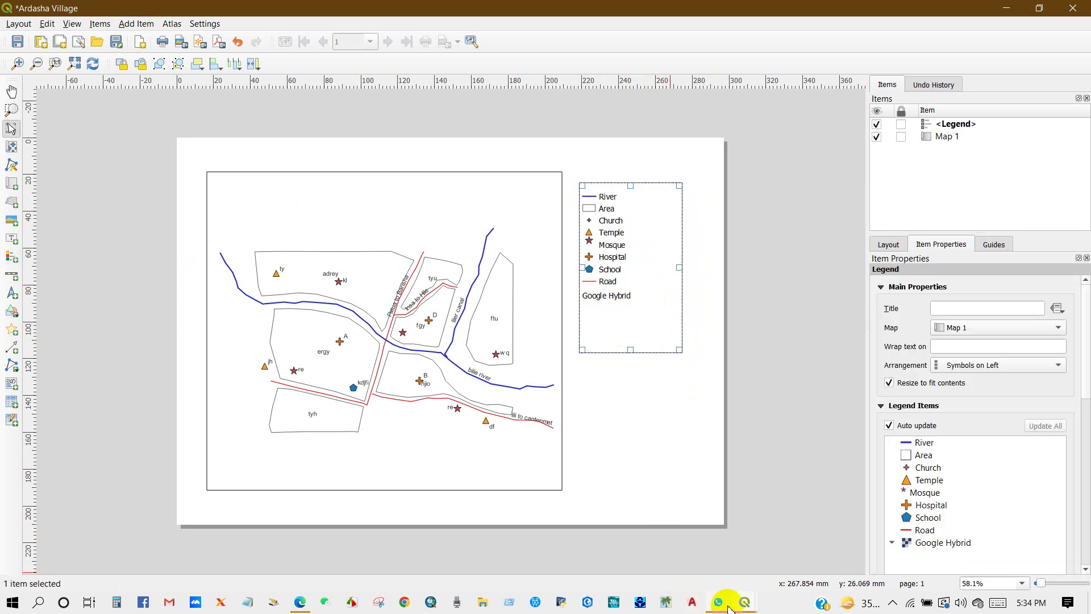
mouse_move(739, 606)
click(699, 575)
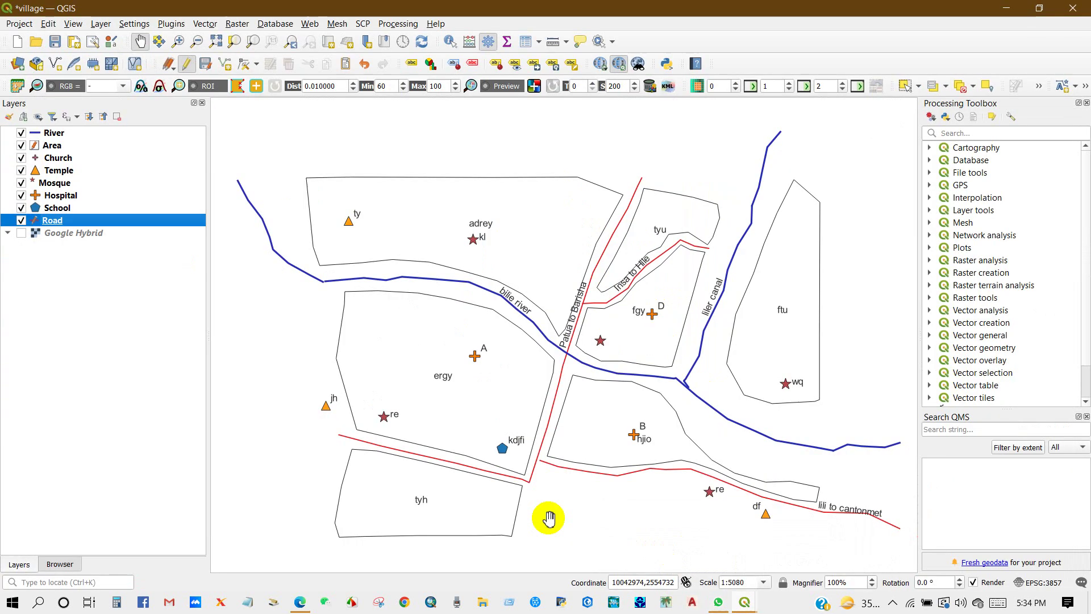
Delete the Google Hybrid layer from the project, confirm, and switch back to the Ardasha Village layout
right_click(63, 242)
click(62, 236)
right_click(62, 236)
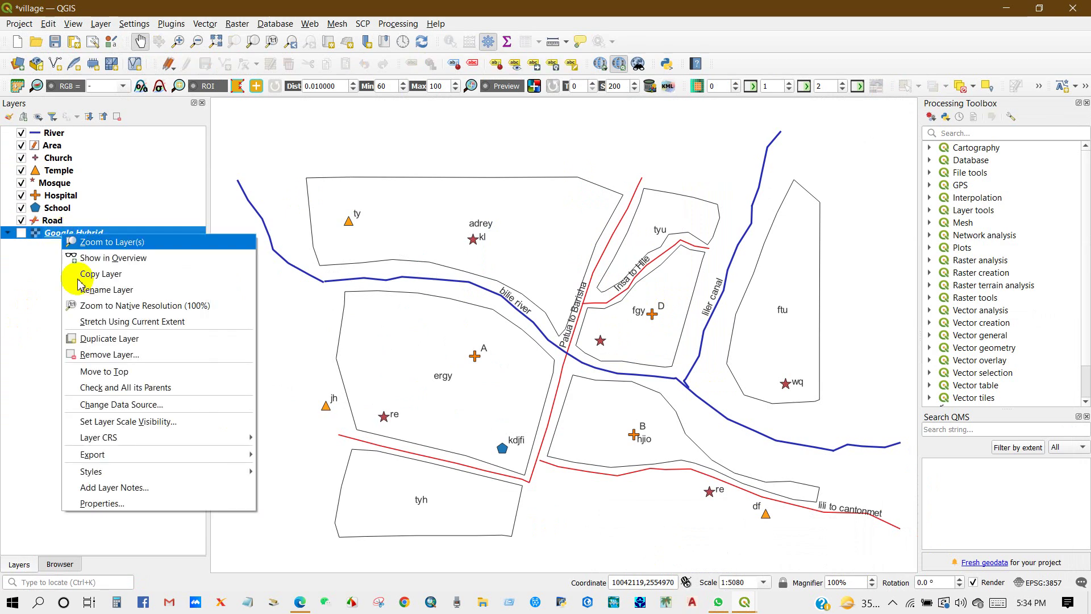
click(95, 355)
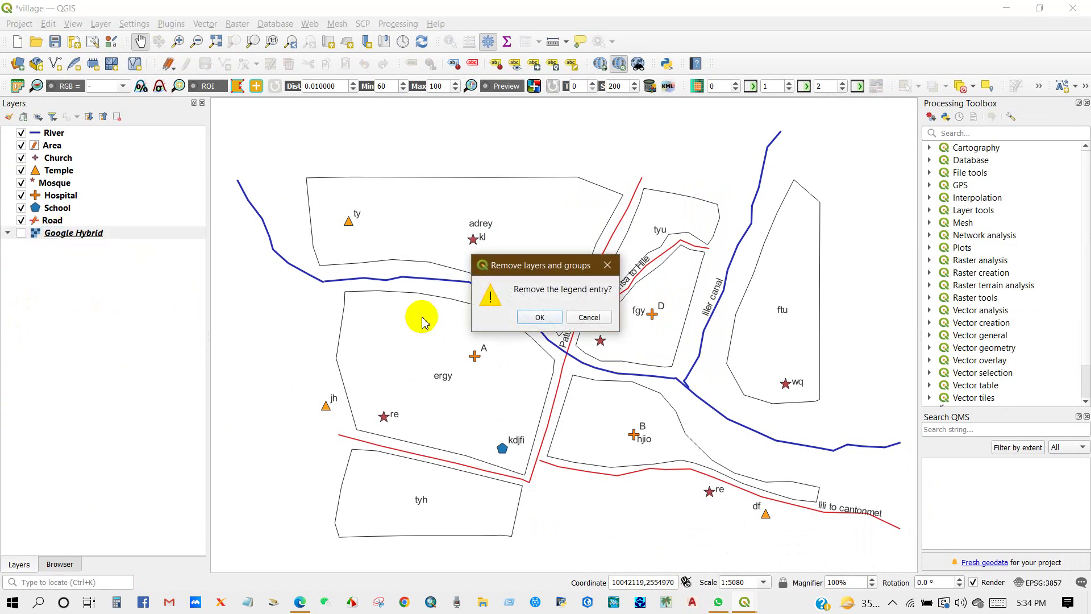
click(554, 317)
mouse_move(741, 603)
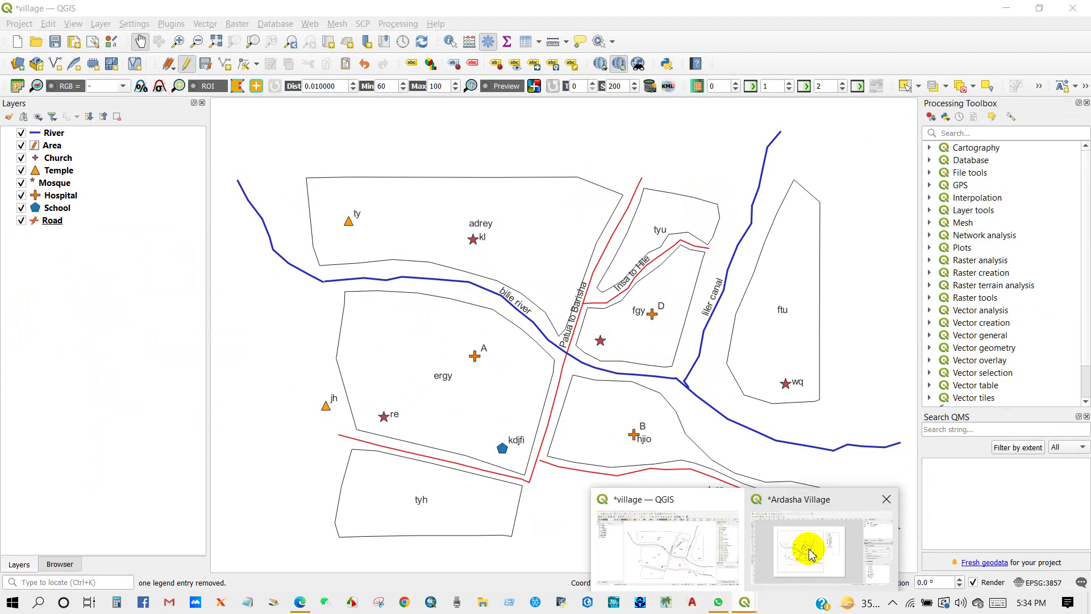
click(807, 543)
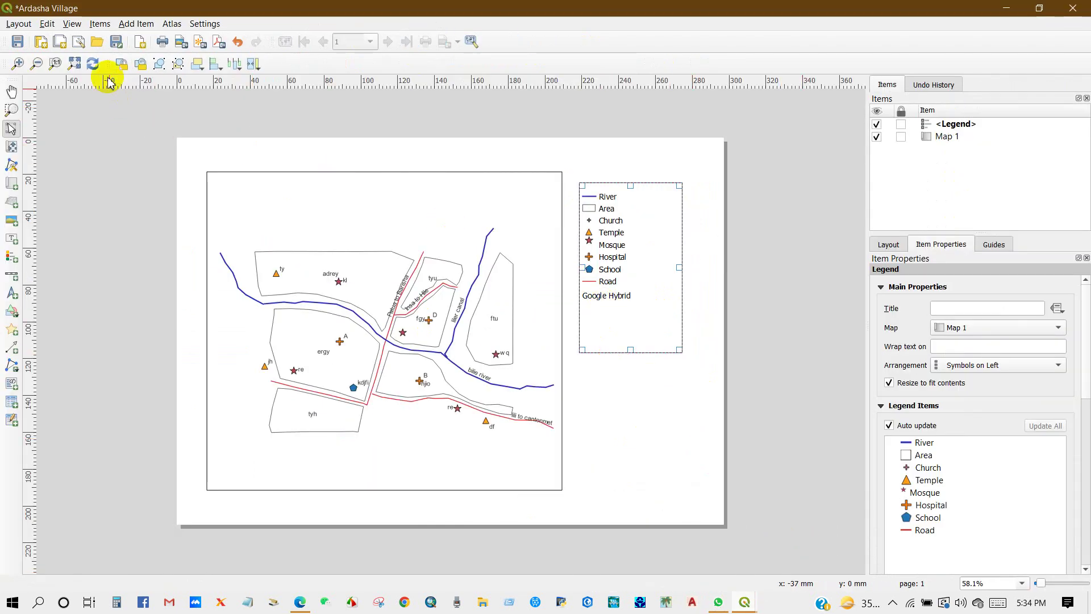
Refresh the layout so the legend drops Google Hybrid, and shrink the legend box to fit
click(94, 64)
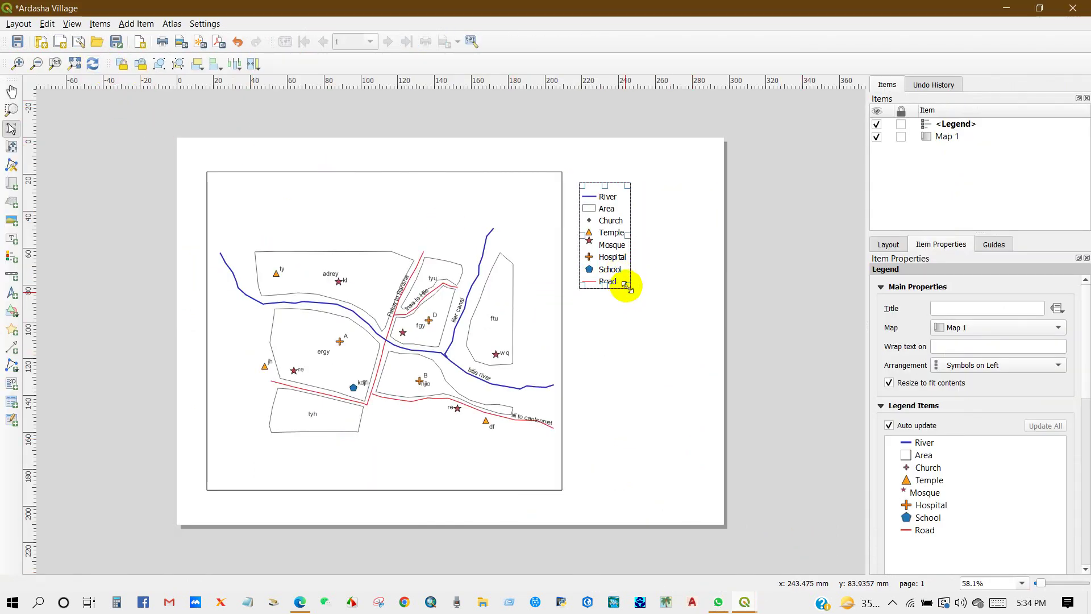
drag(632, 236, 680, 245)
text(Legend)
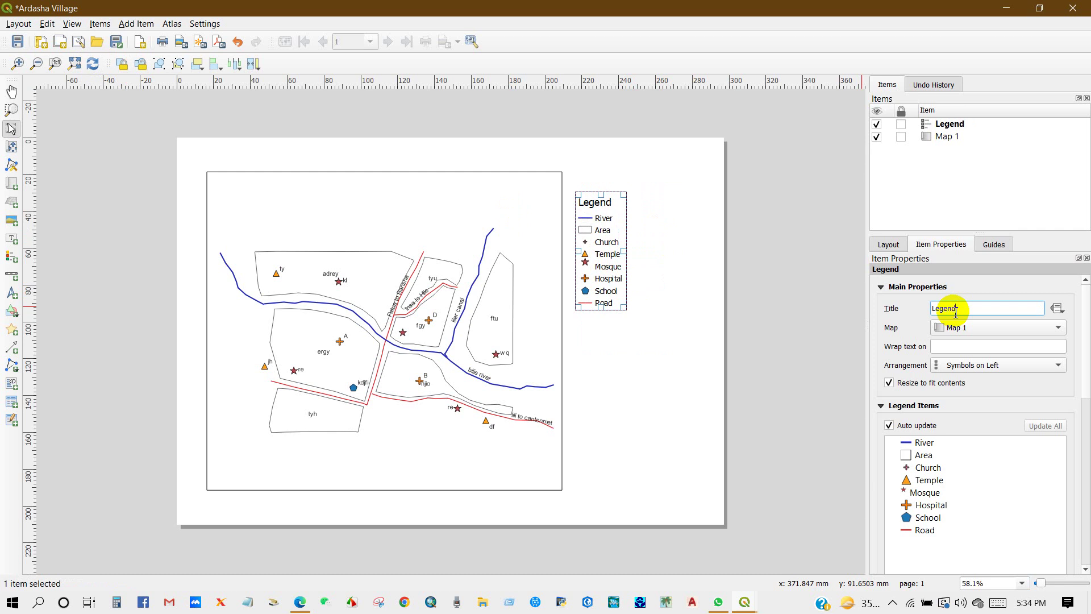
click(662, 317)
Turn on a border frame around the legend
click(604, 257)
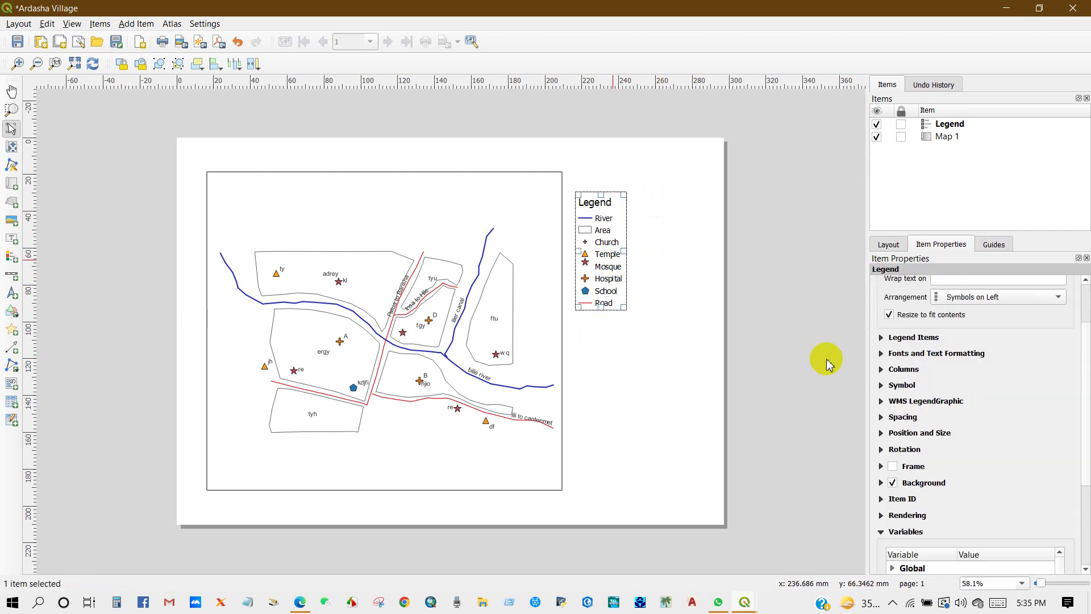
click(893, 466)
click(790, 392)
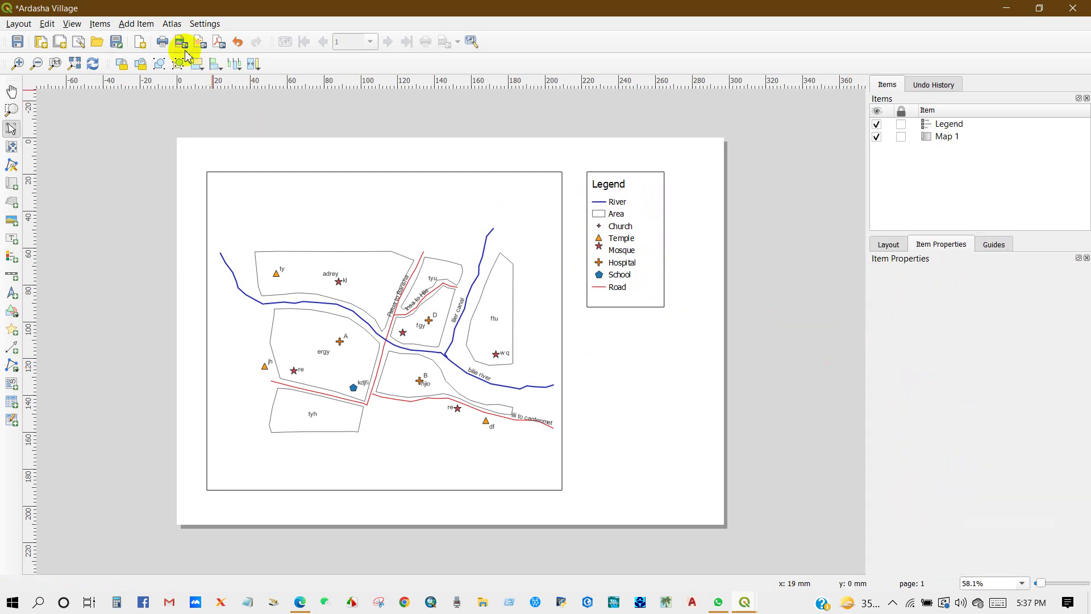
click(136, 23)
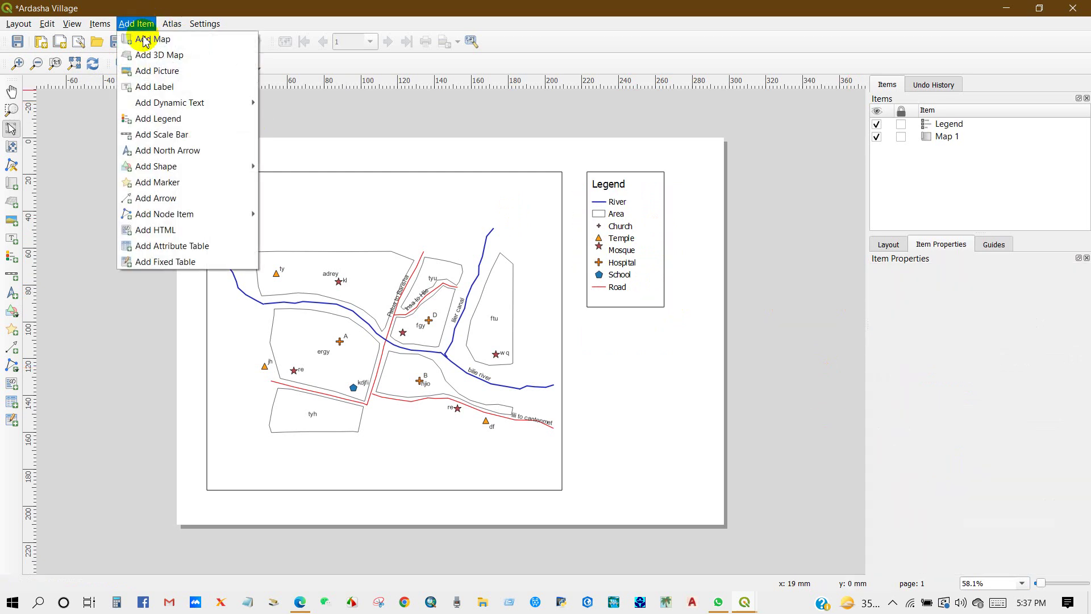
Draw a title label across the top of the map and select its Lorem ipsum text for 'Adrasha Village'
click(147, 87)
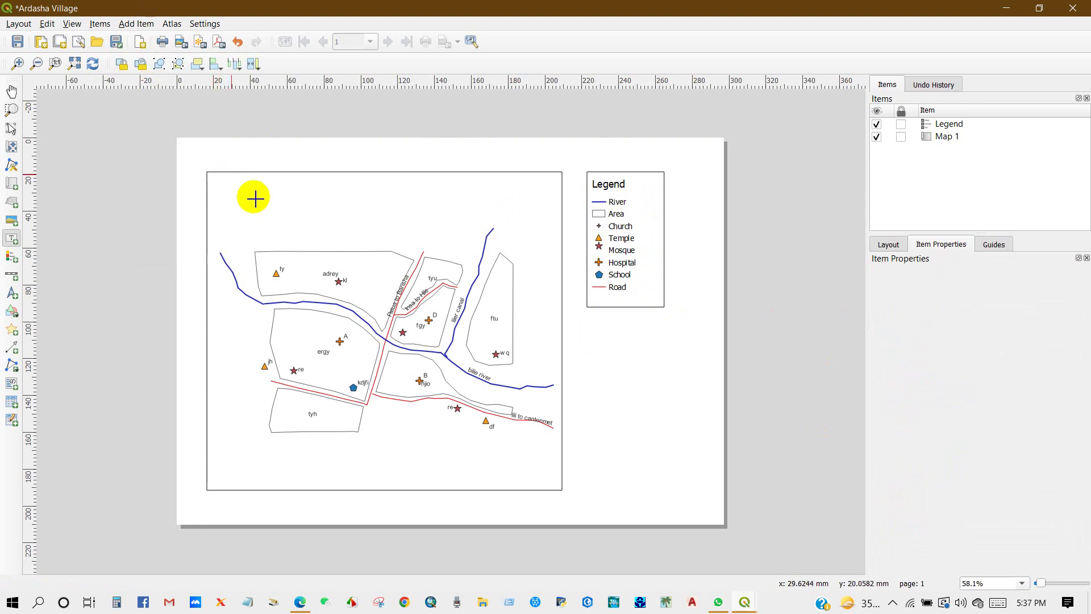
drag(261, 193, 475, 226)
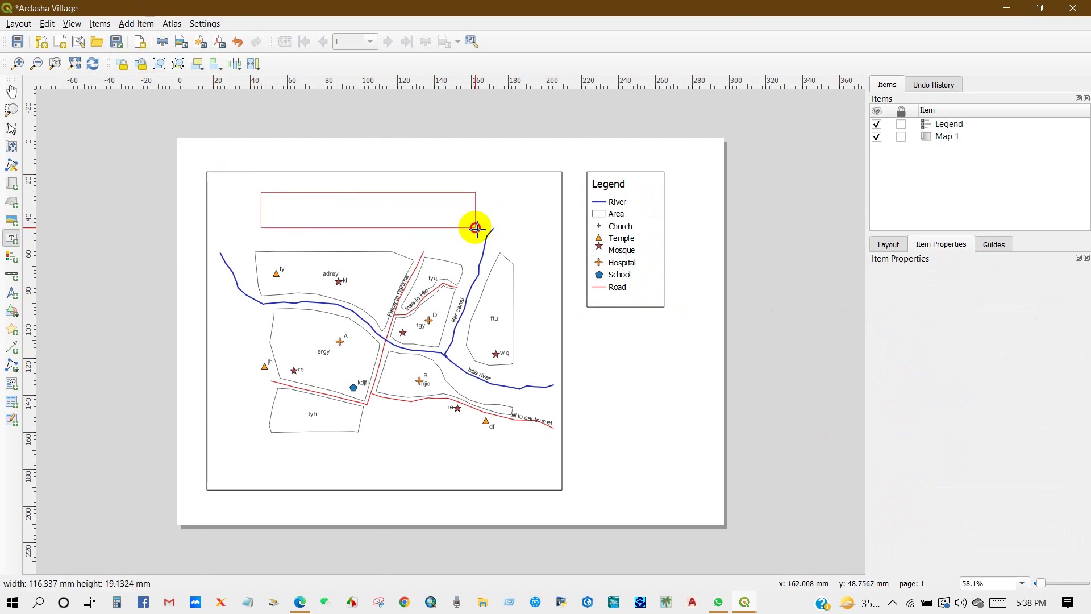
mouse_move(346, 204)
mouse_down()
mouse_move(329, 204)
mouse_move(342, 204)
mouse_up()
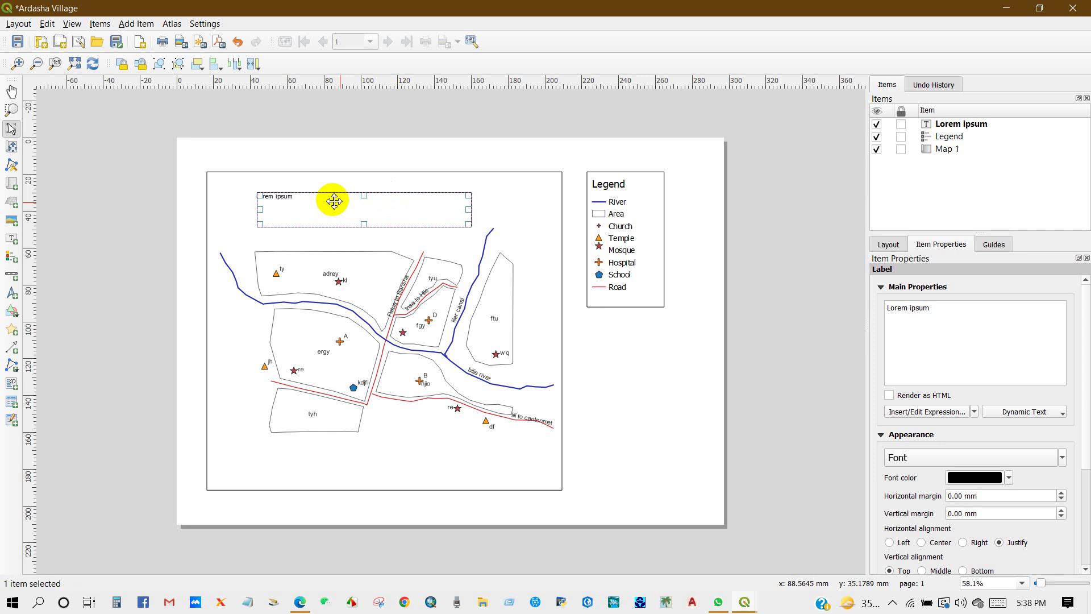
click(960, 307)
key(ctrl+a)
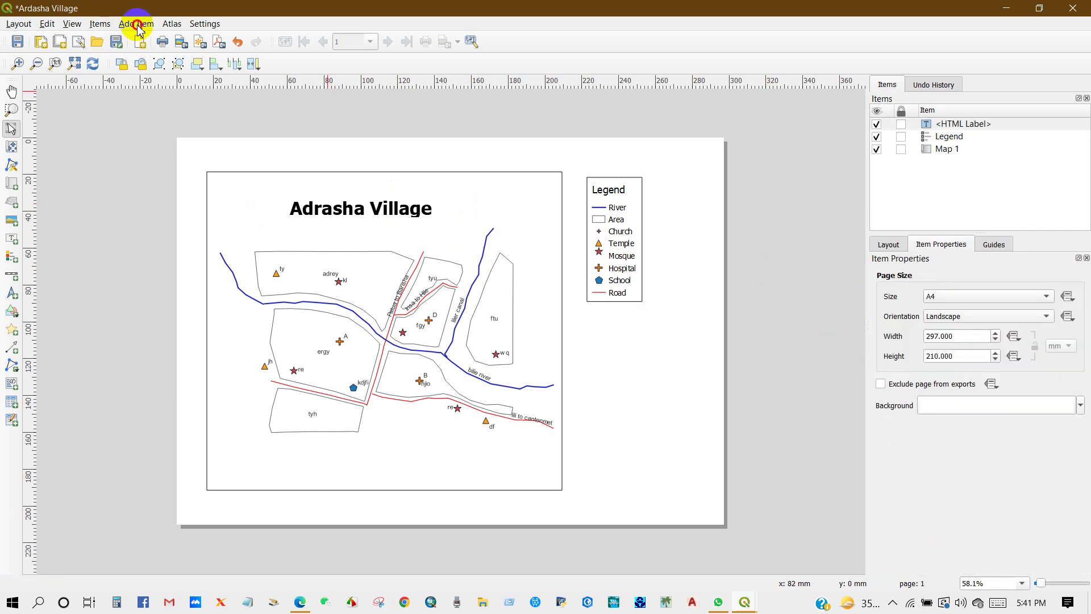
click(138, 25)
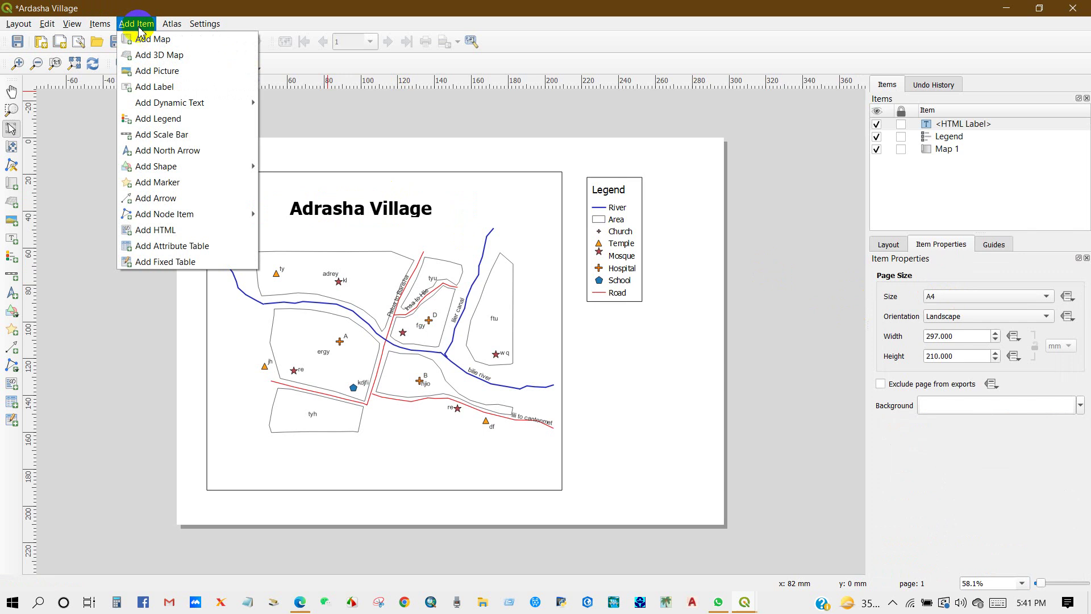
Place a north arrow below the legend and widen Map 1 to the right
click(162, 150)
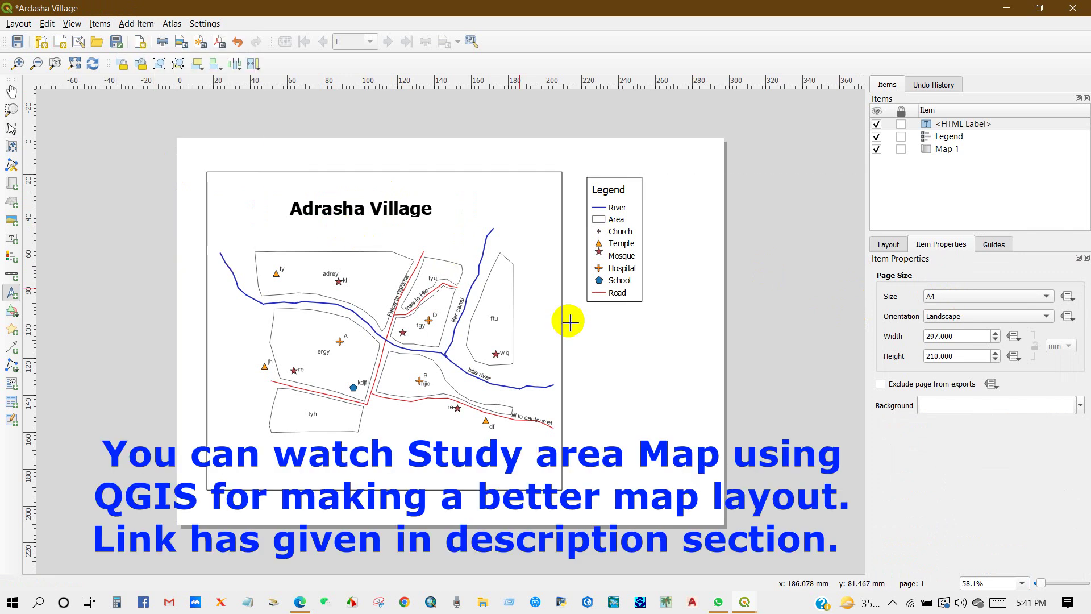
drag(589, 339, 646, 416)
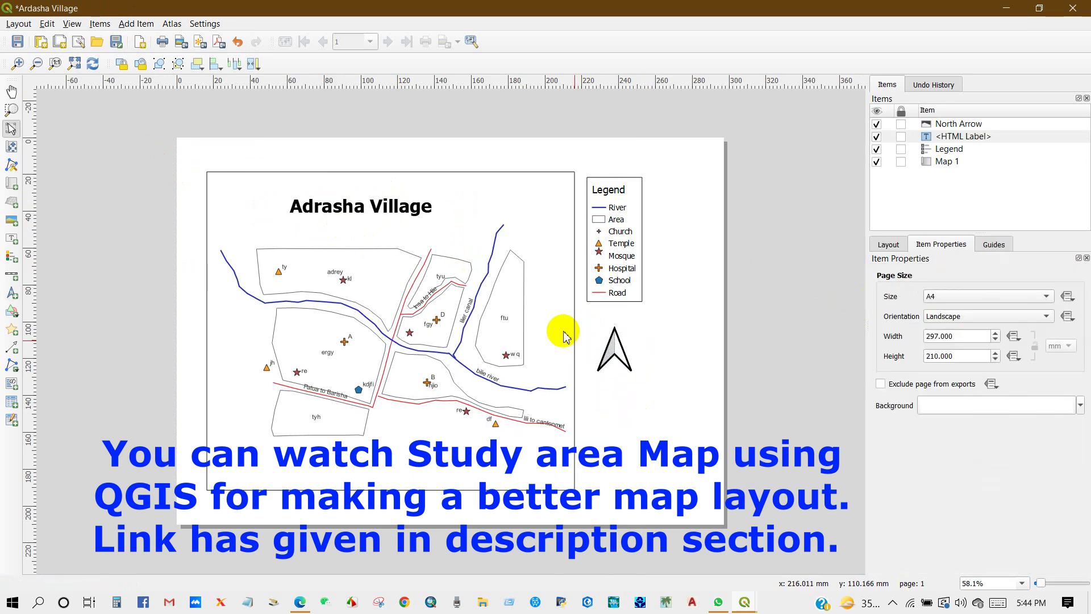
click(530, 312)
drag(563, 330, 681, 337)
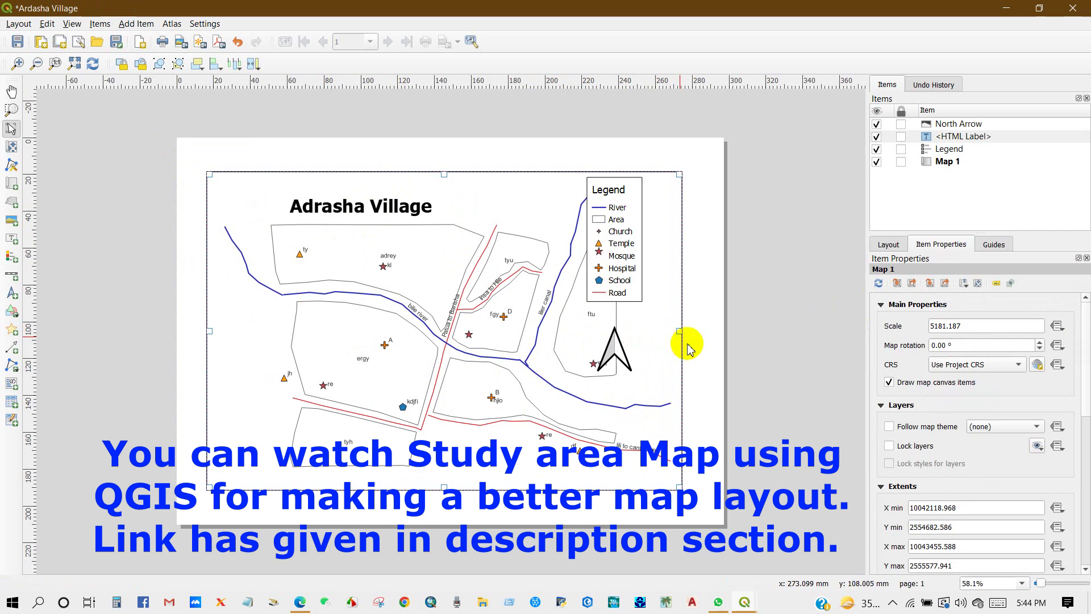
click(712, 359)
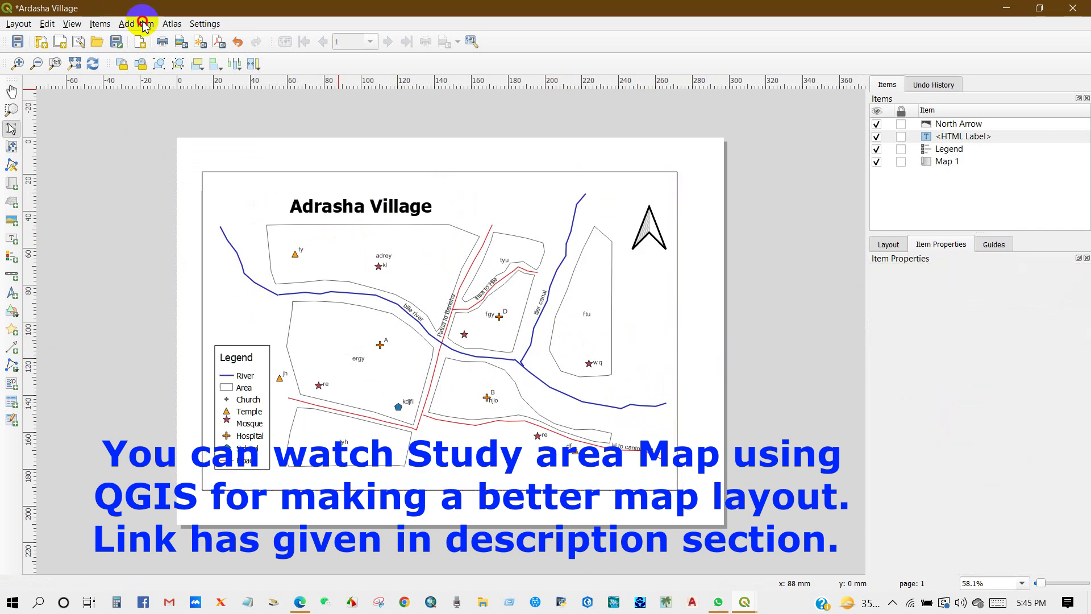
Draw a 0–100–200 m scale bar along the bottom of Map 1
click(137, 23)
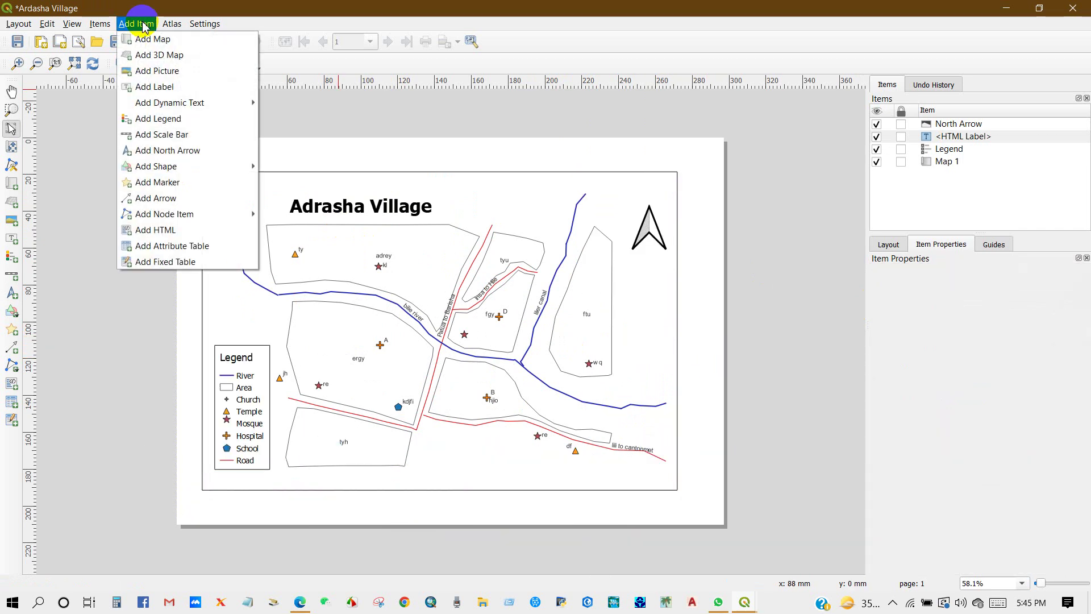
click(169, 138)
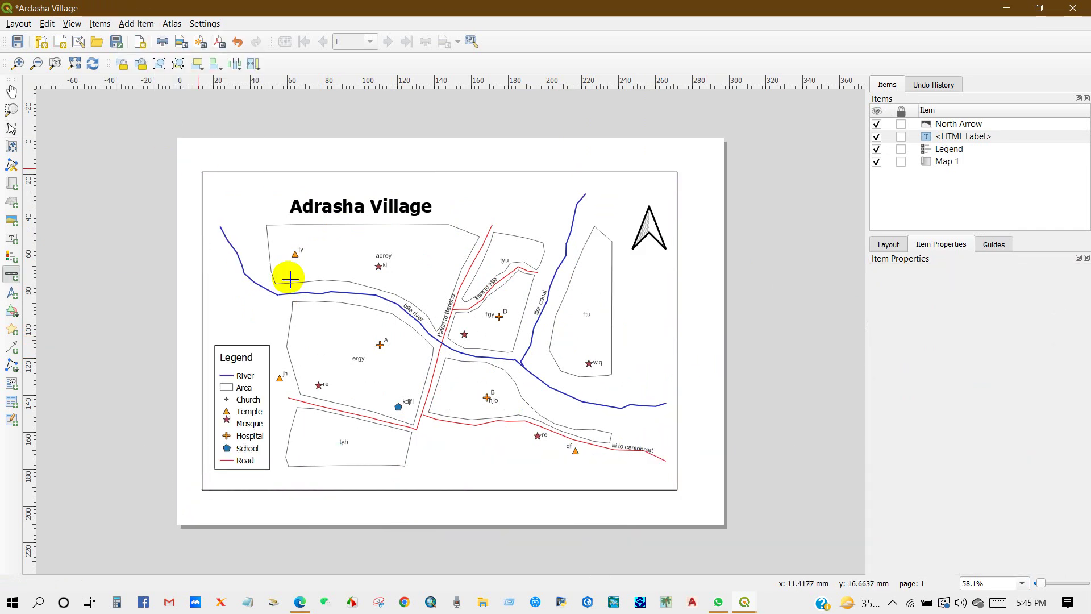
drag(421, 465, 581, 483)
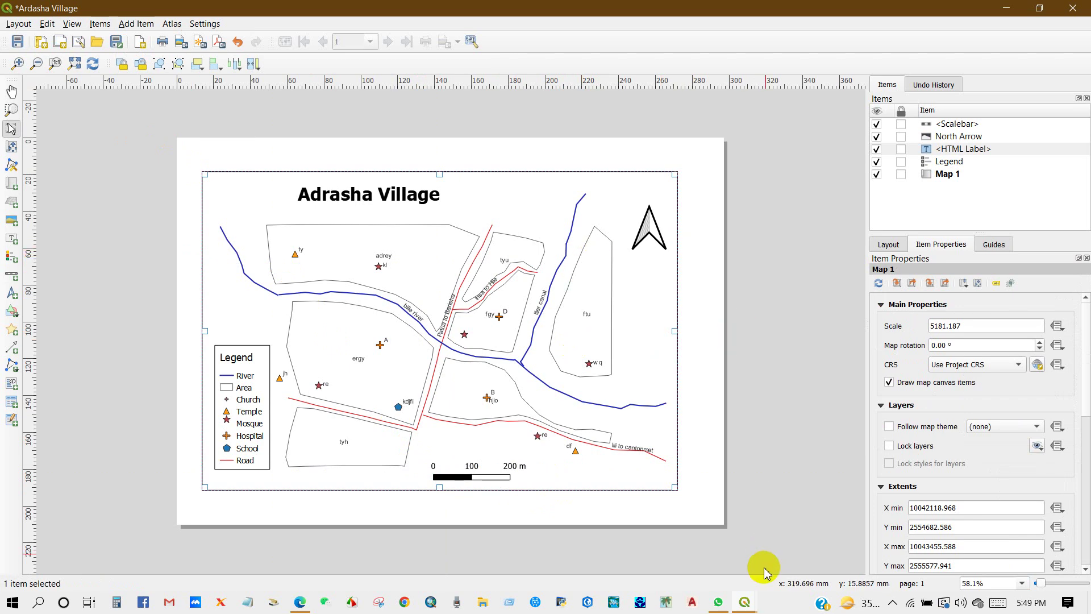
mouse_move(746, 597)
click(701, 561)
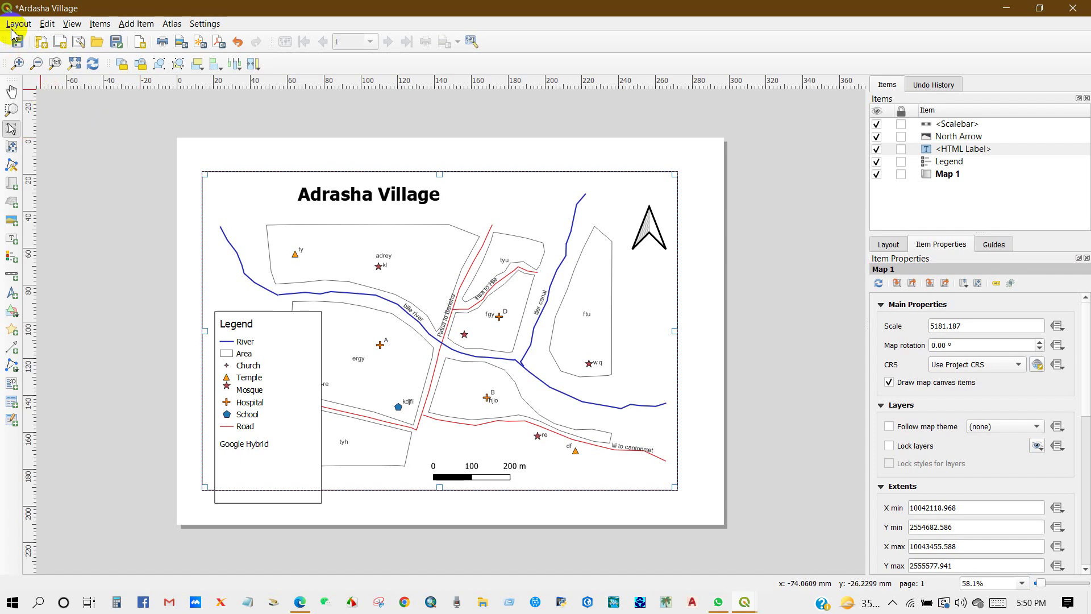
click(17, 24)
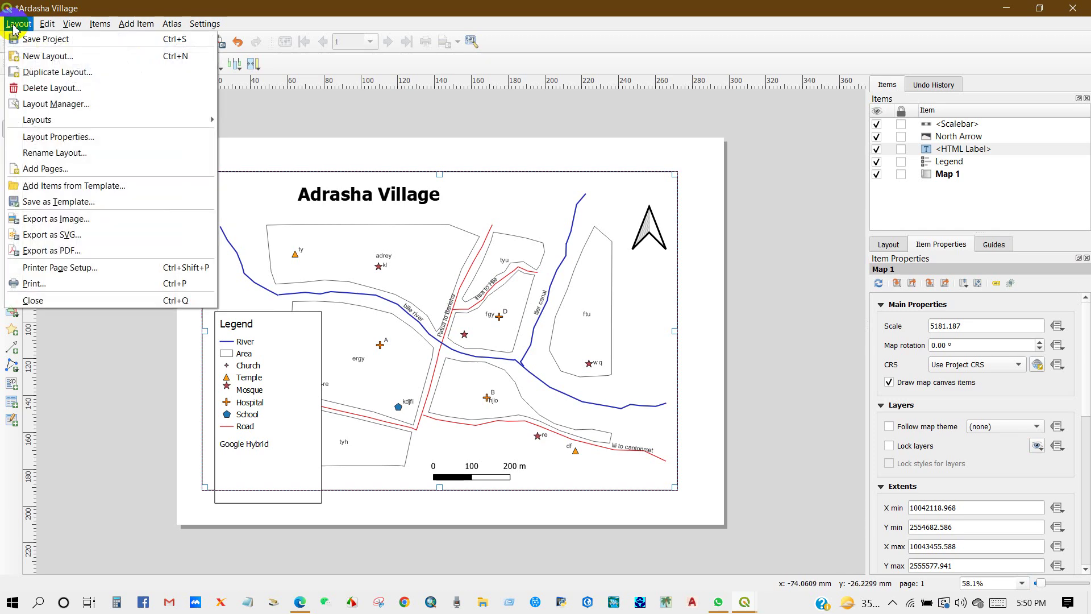
Export the layout as a 500 dpi PNG named Ardasha Village on the Desktop
click(57, 219)
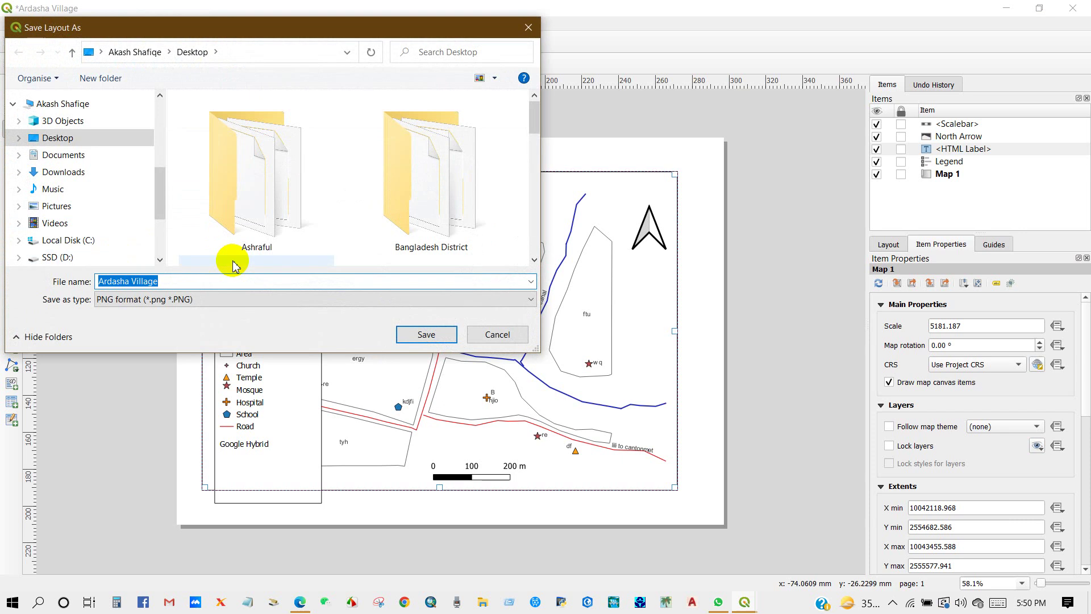
key(Tab)
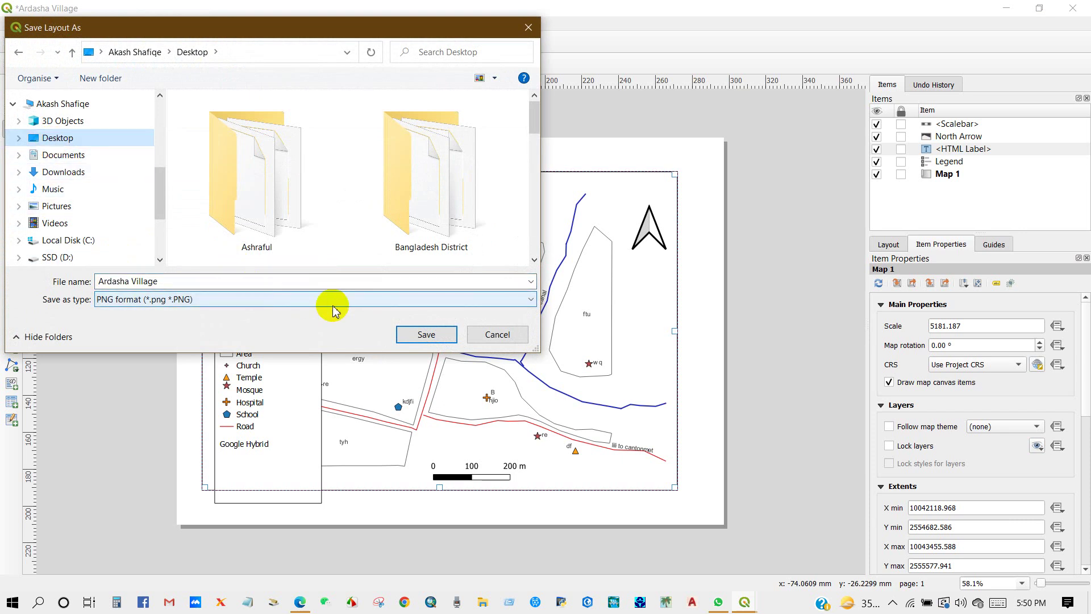
click(130, 308)
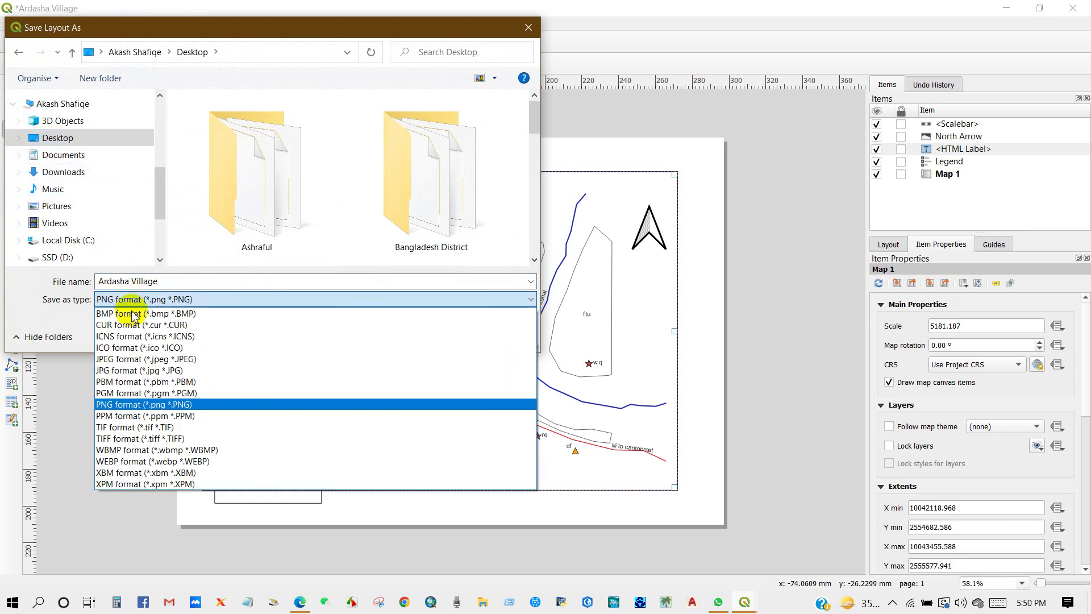
click(165, 304)
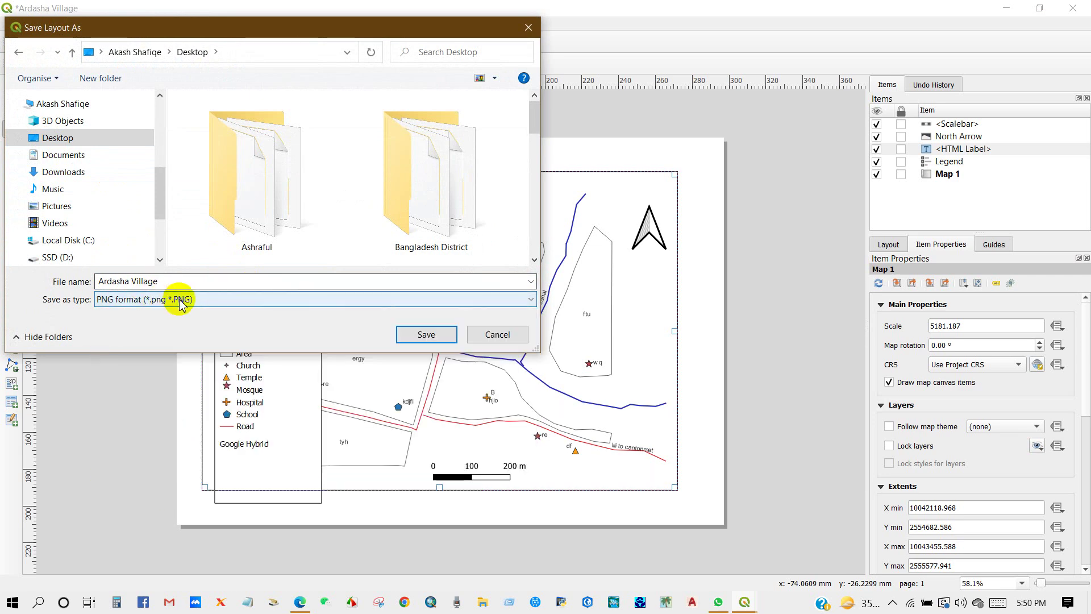
click(428, 334)
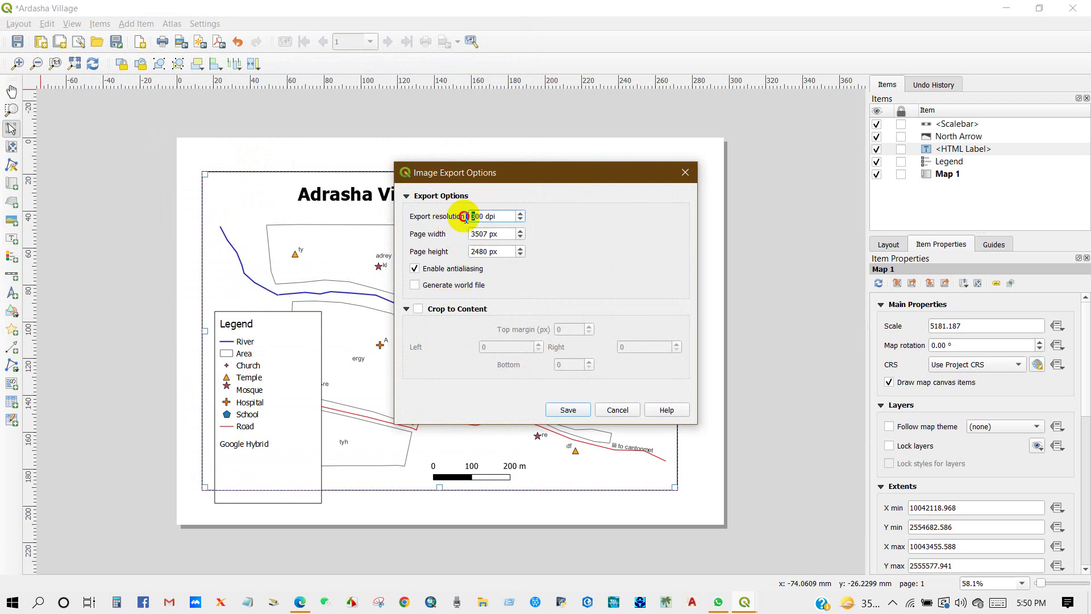
click(568, 410)
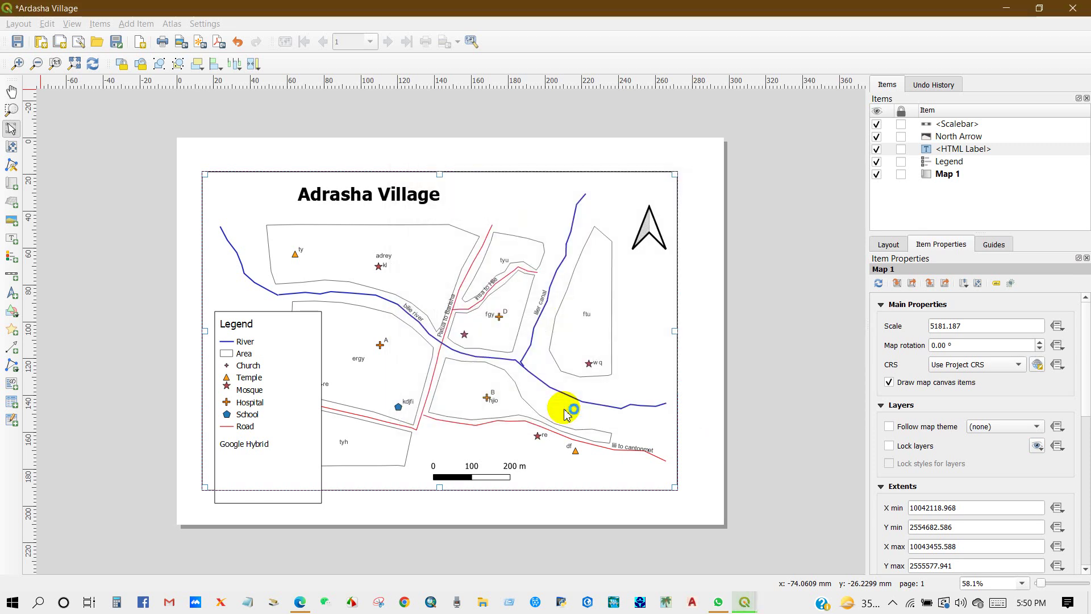
Open Ardasha Village.png and pan to check the legend and lower map area
click(213, 91)
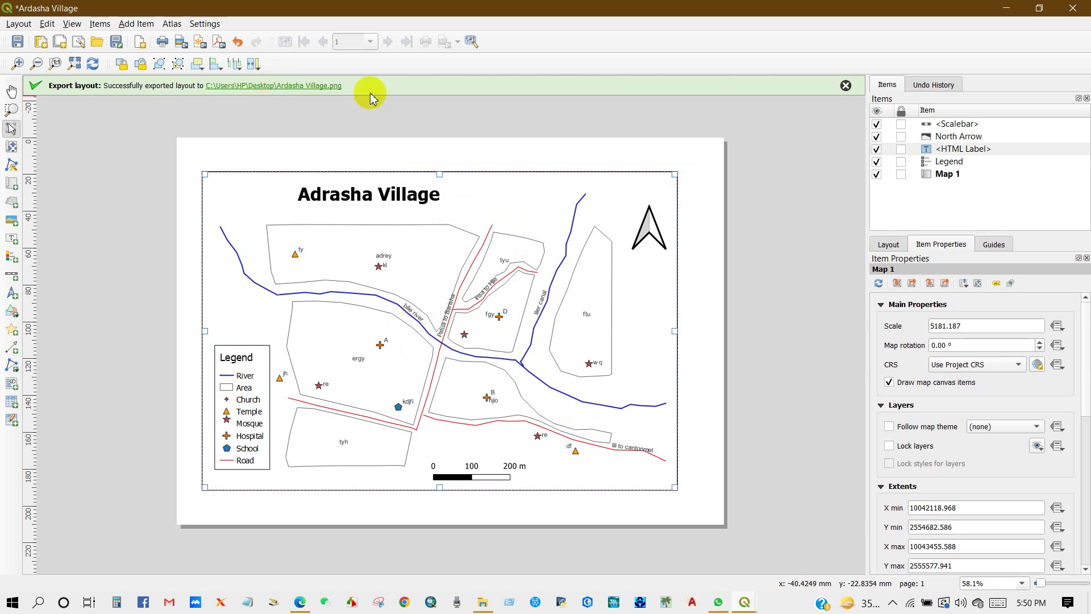
scroll(419, 233, up, 3)
drag(419, 246, 463, 134)
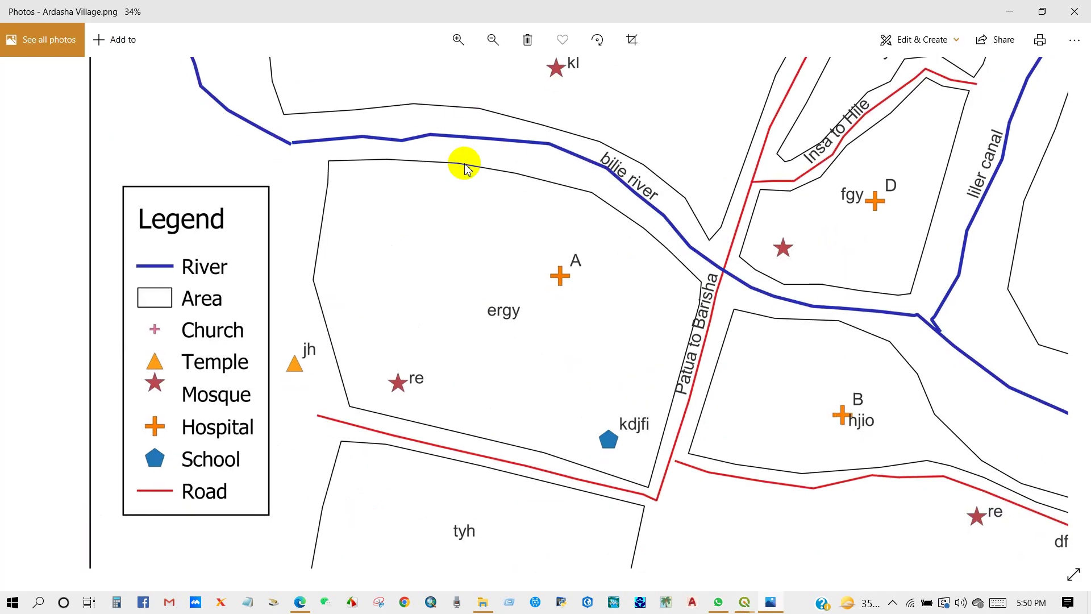
drag(195, 390, 188, 252)
scroll(206, 395, down, 4)
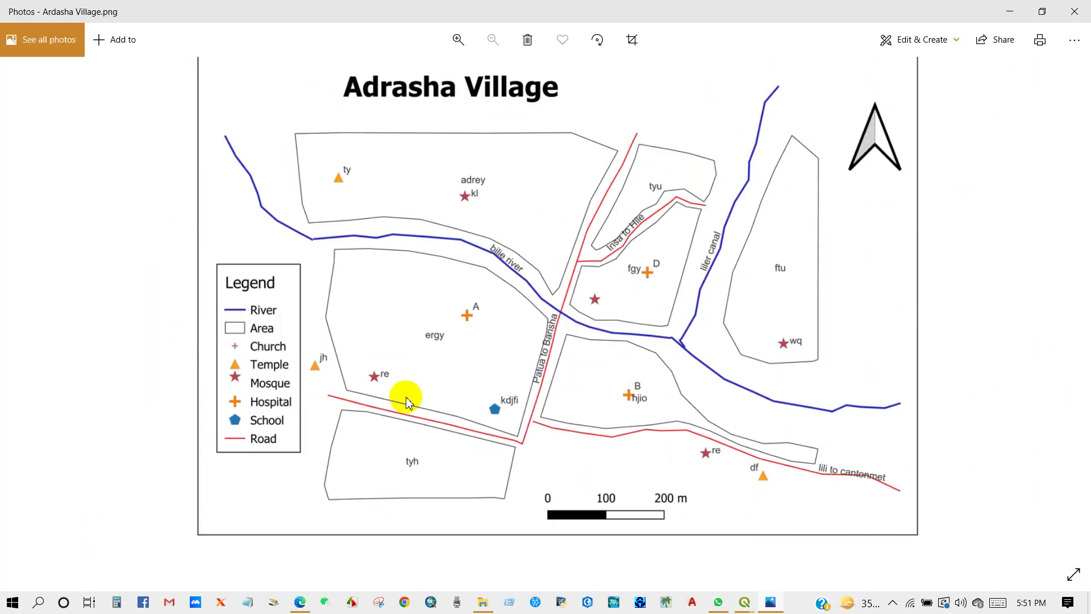